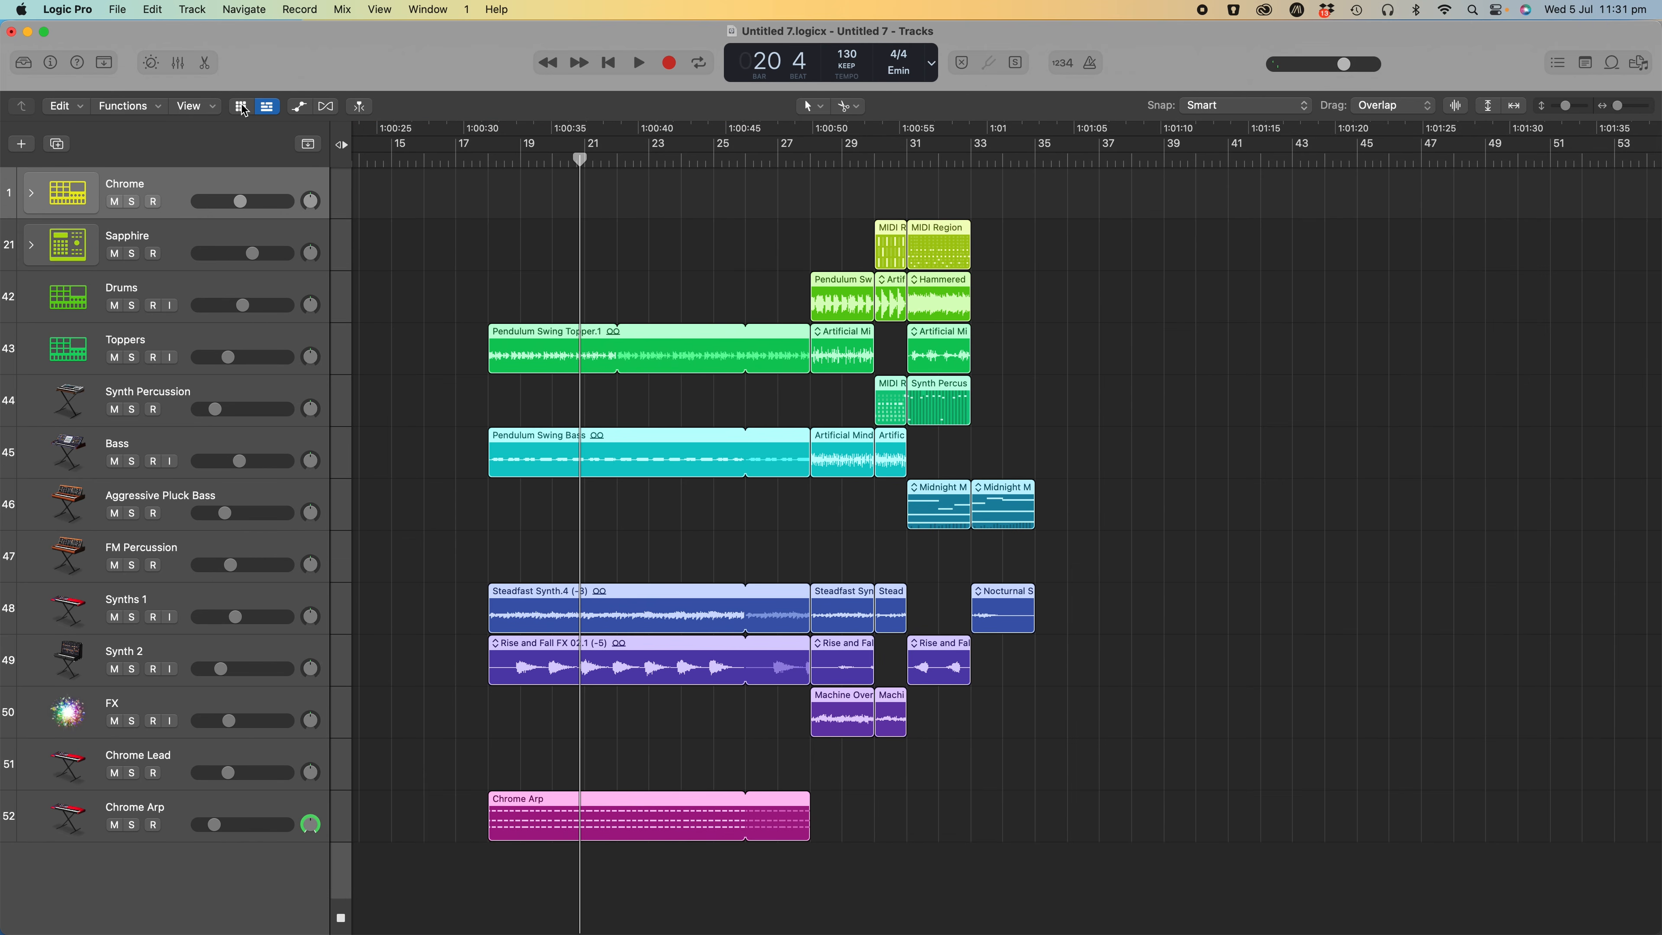
Switch the main window between the Tracks area, the Live Loops grid and both side by side, finishing on the grid alone.
{"action": "left_click", "coordinate": [241, 107]}
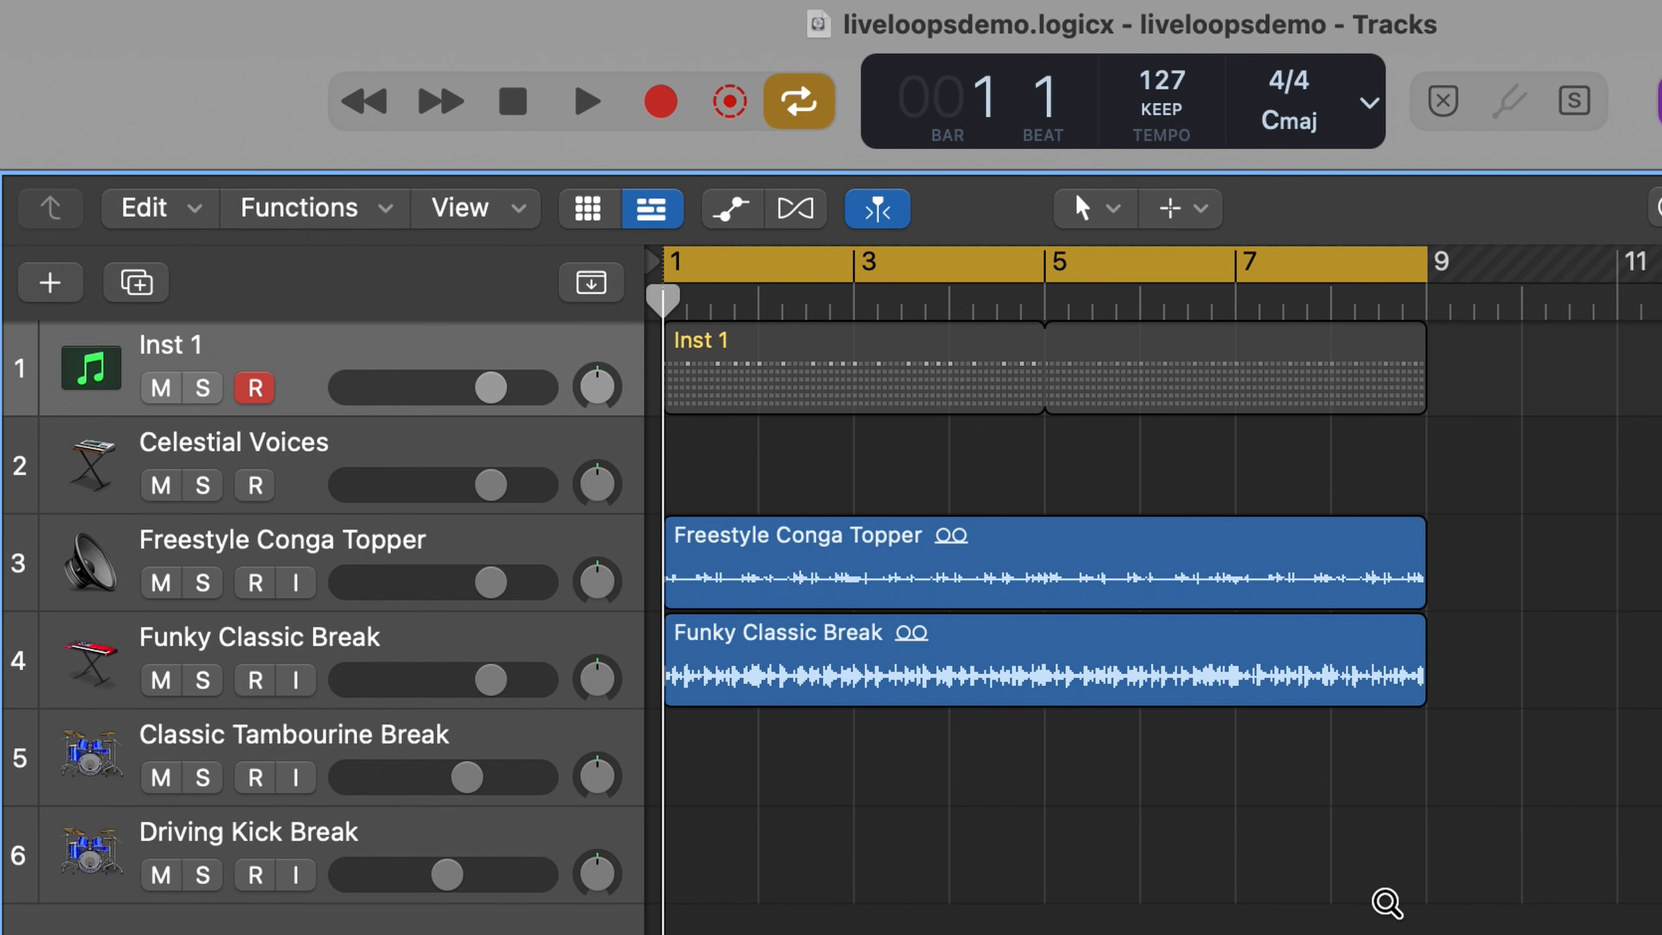
{"action": "key", "text": "alt+b"}
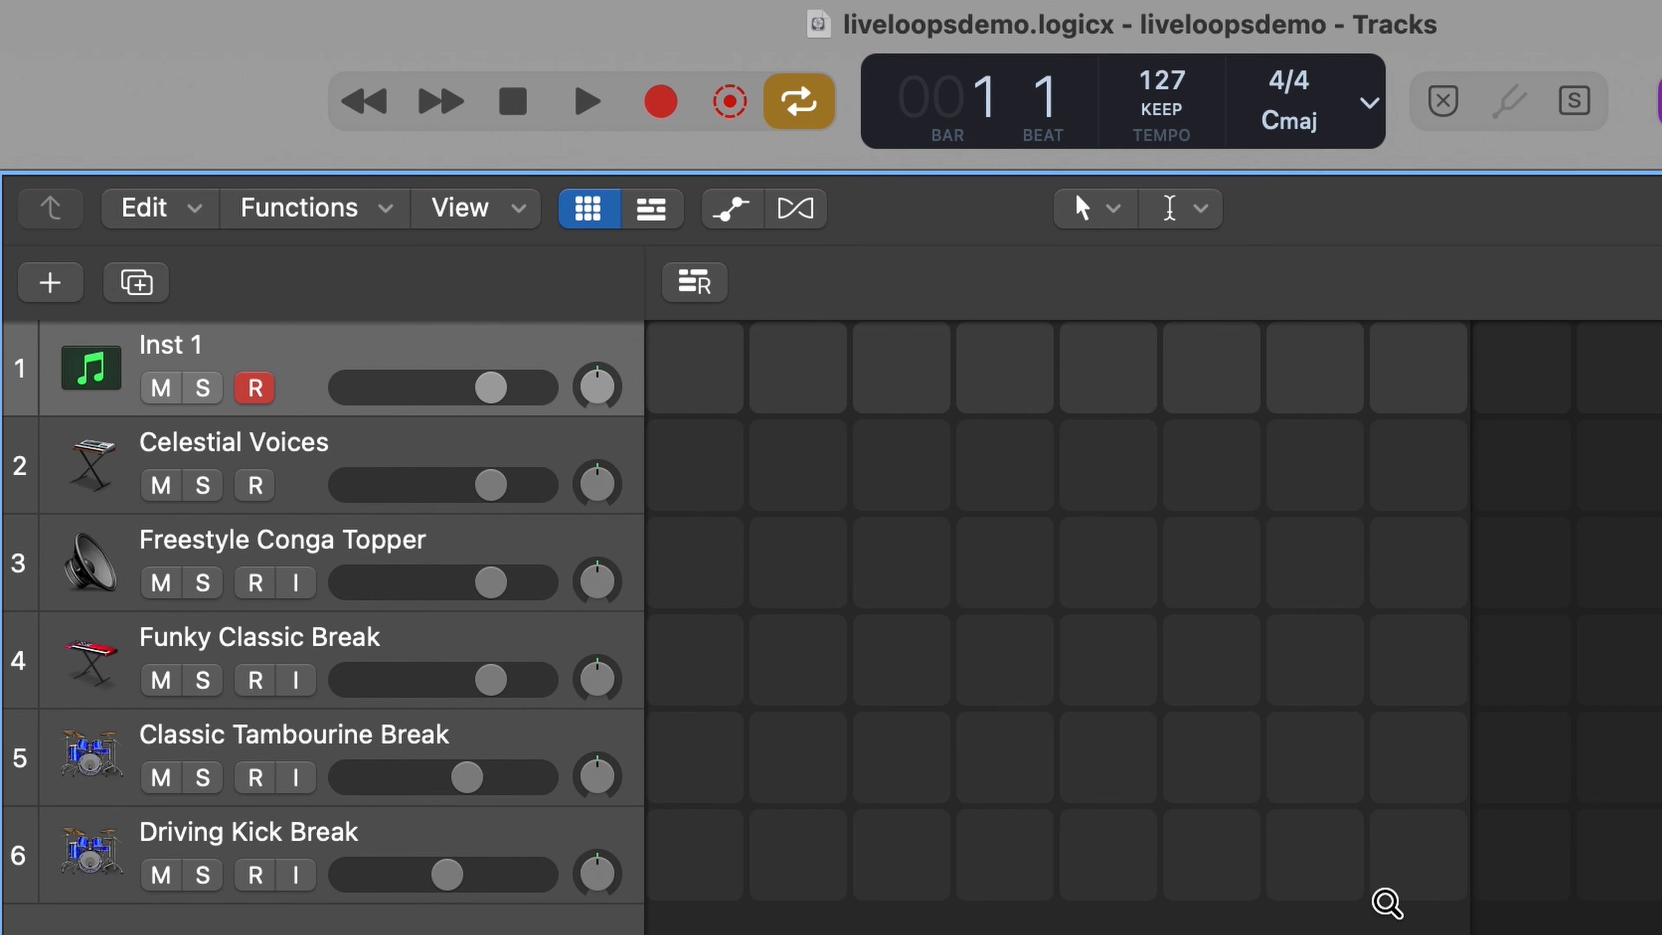
{"action": "key", "text": "alt+b"}
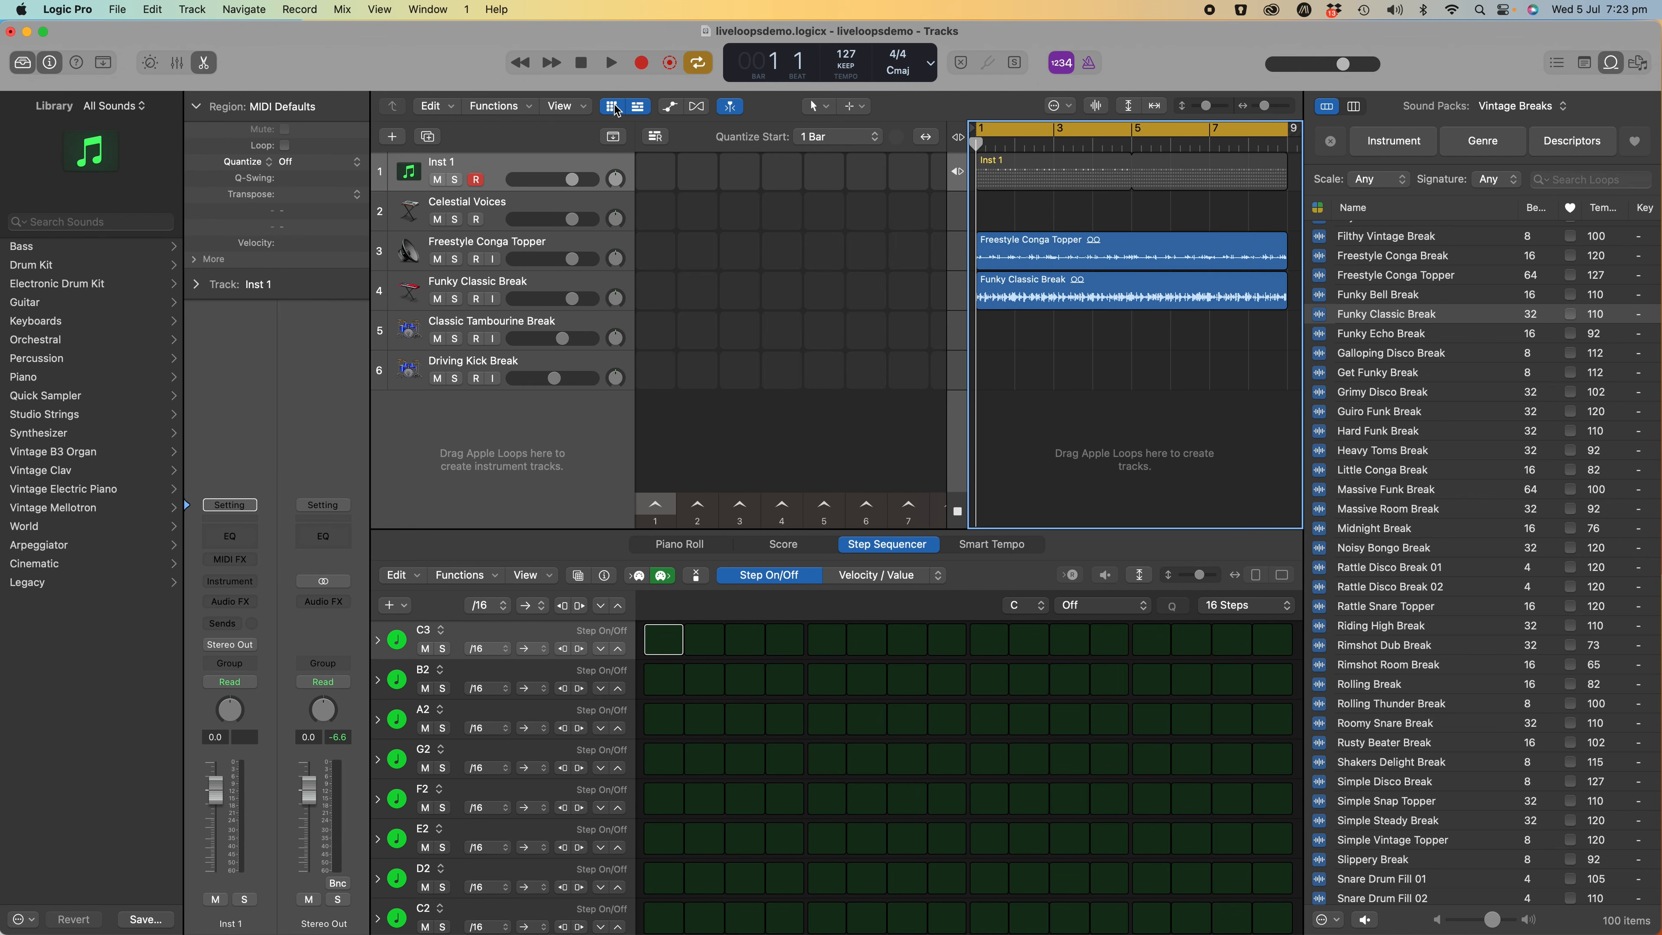
{"action": "left_click", "coordinate": [613, 107]}
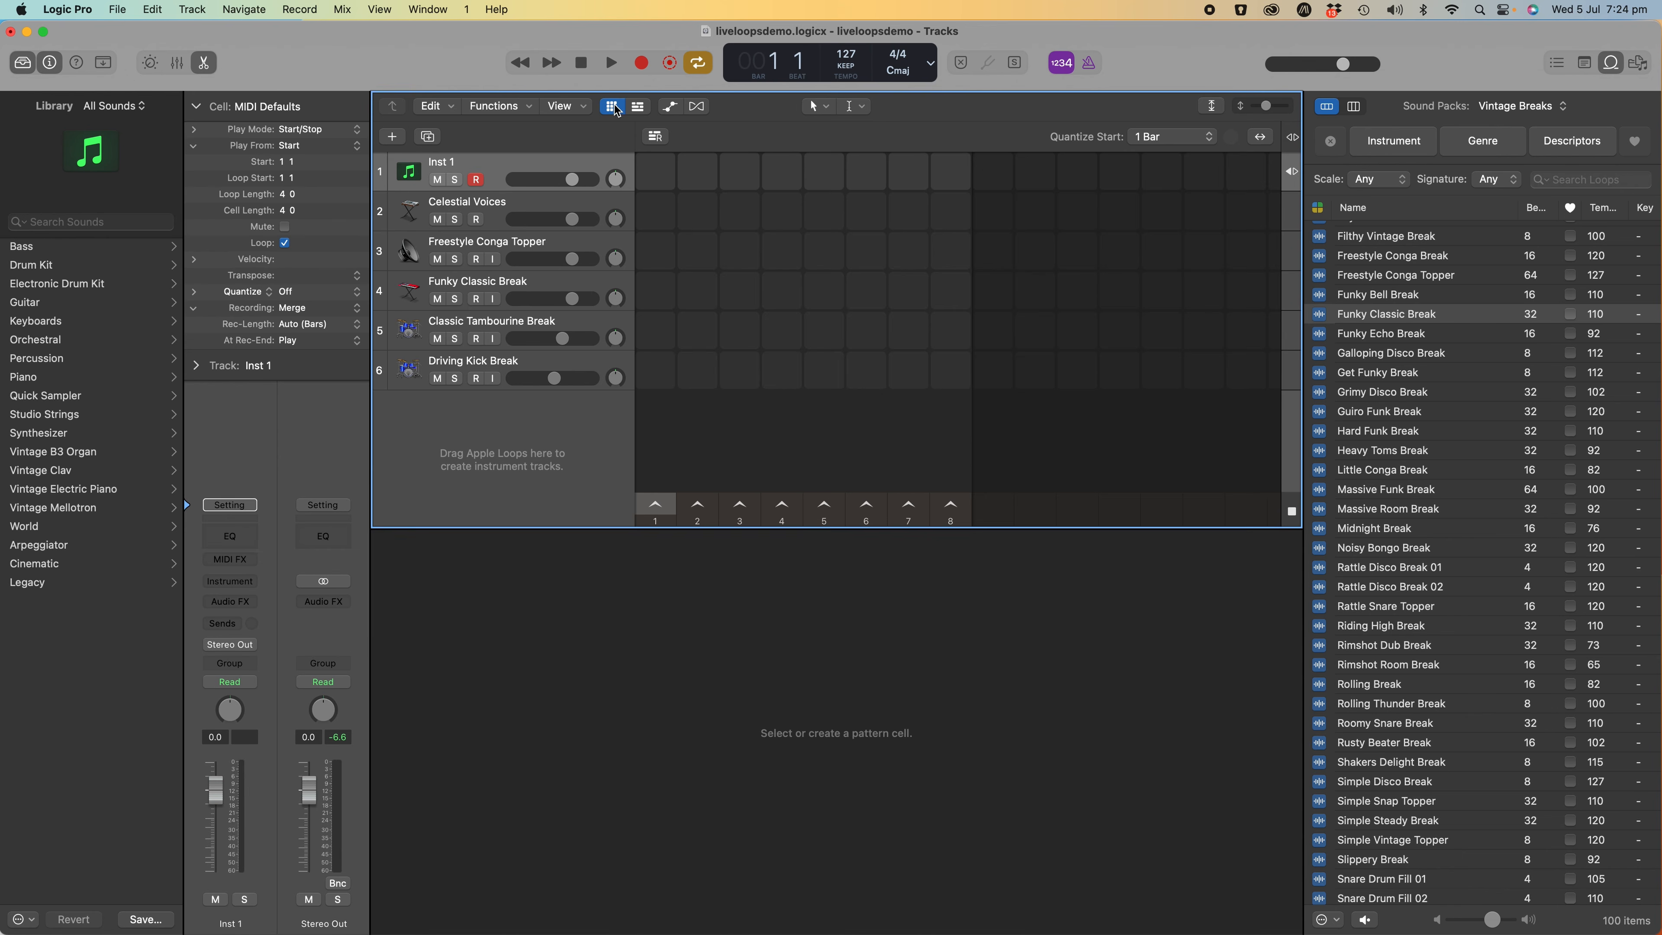
{"action": "left_click", "coordinate": [614, 106]}
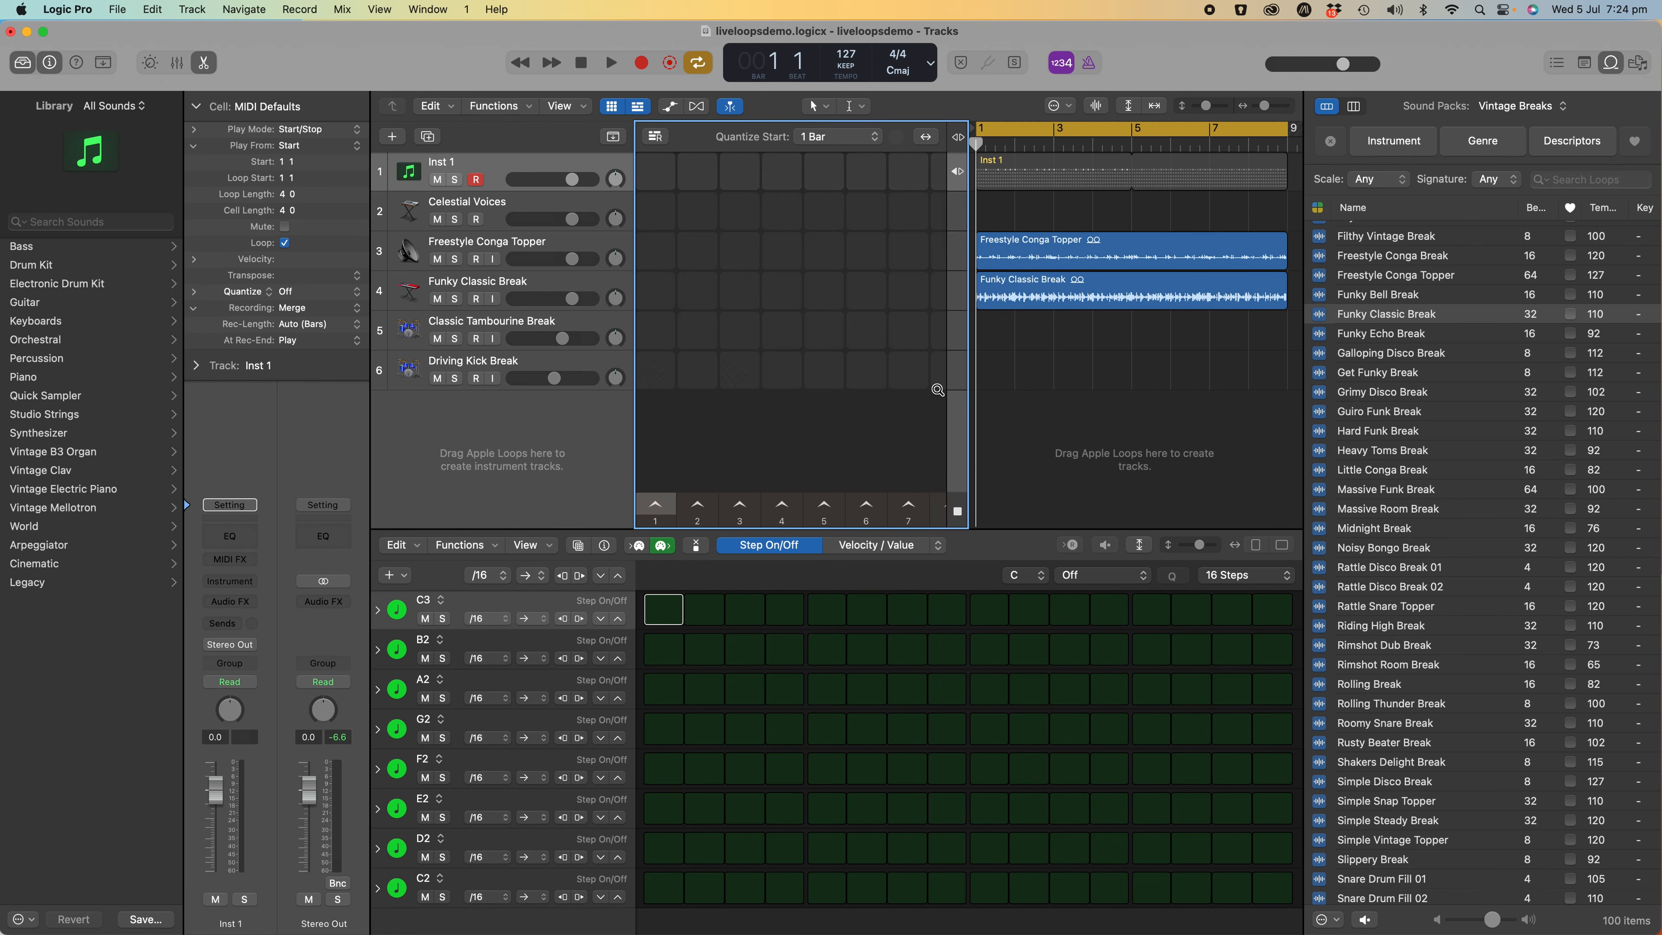
{"action": "key", "text": "alt+v"}
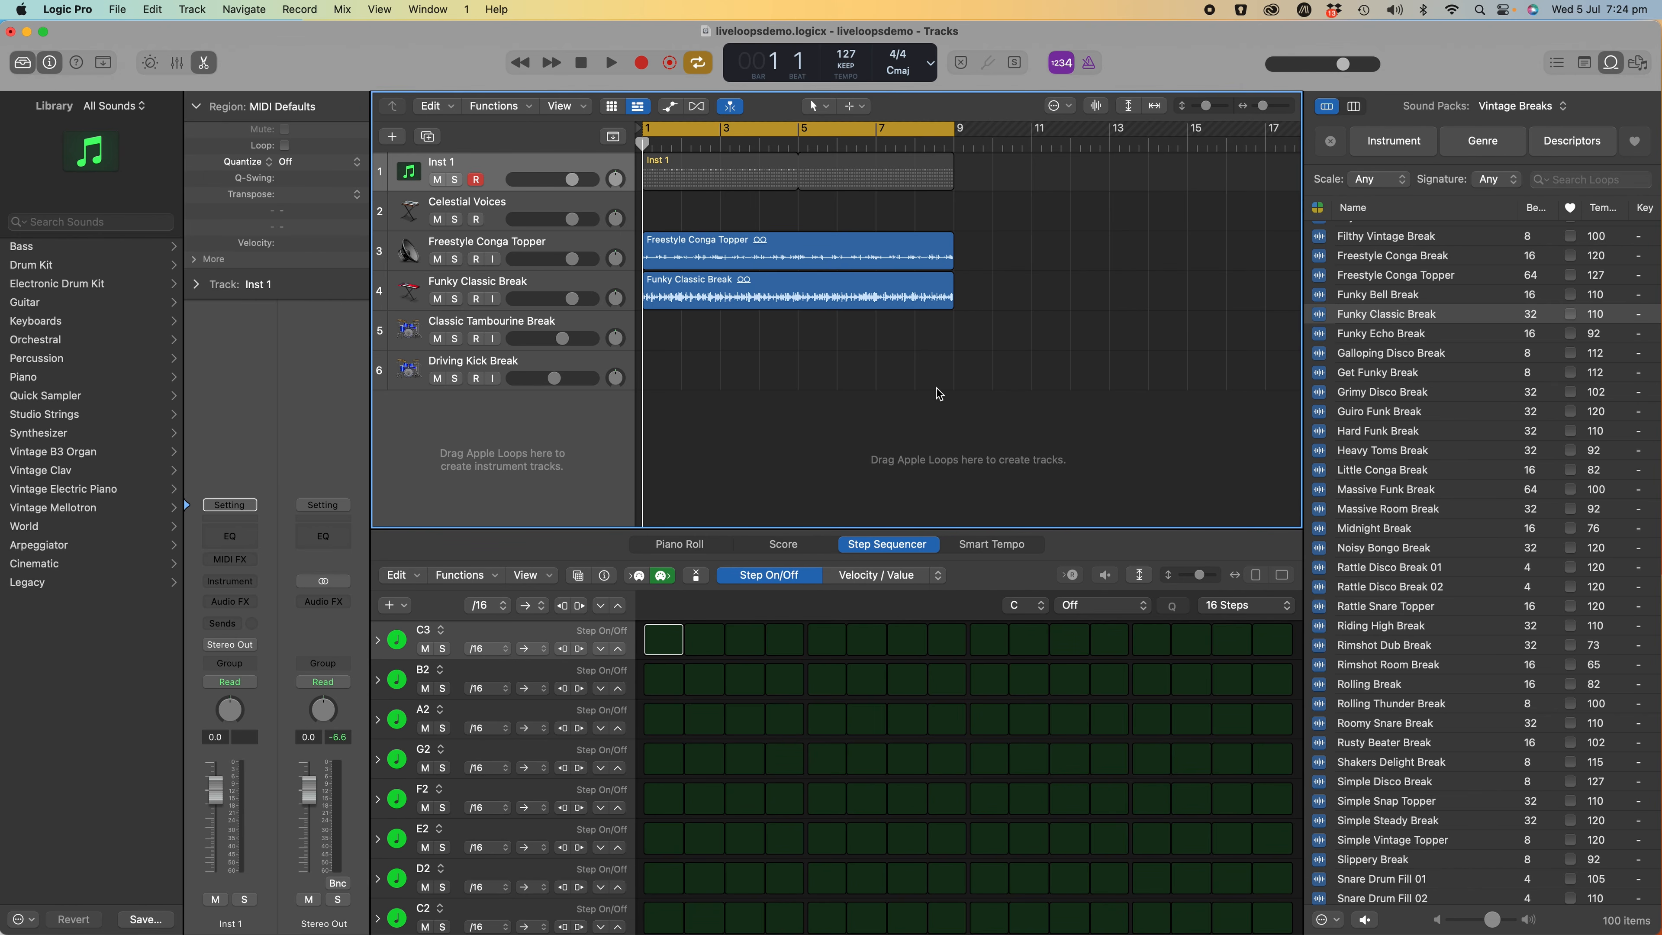
{"action": "key", "text": "alt+v"}
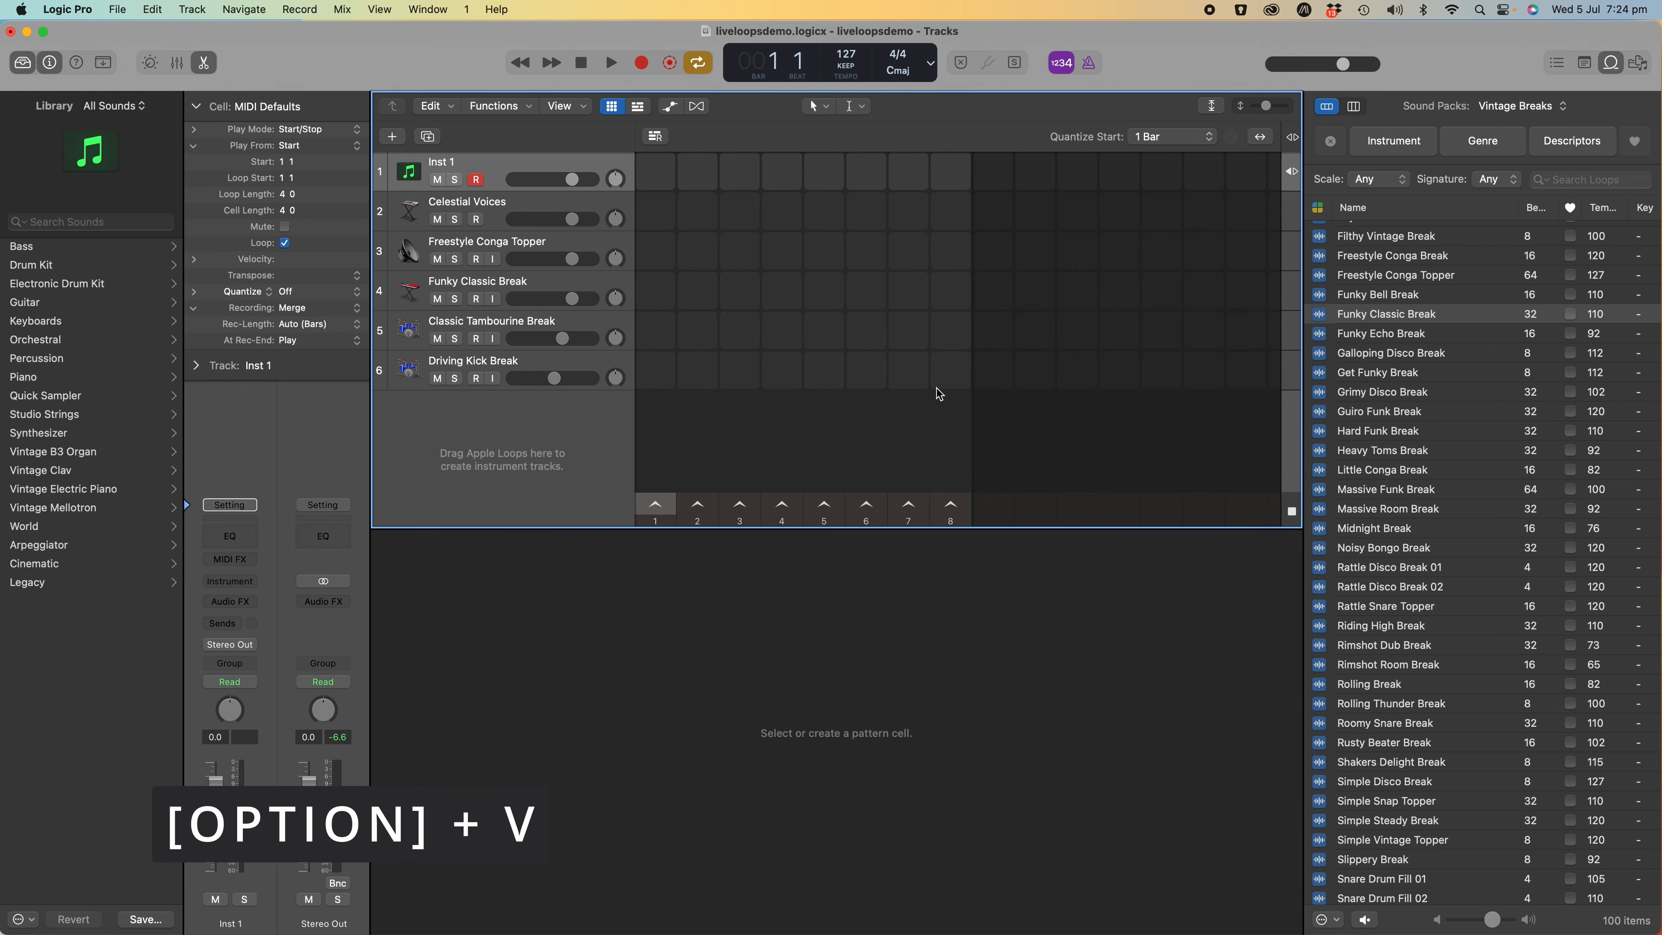
{"action": "key", "text": "alt+b"}
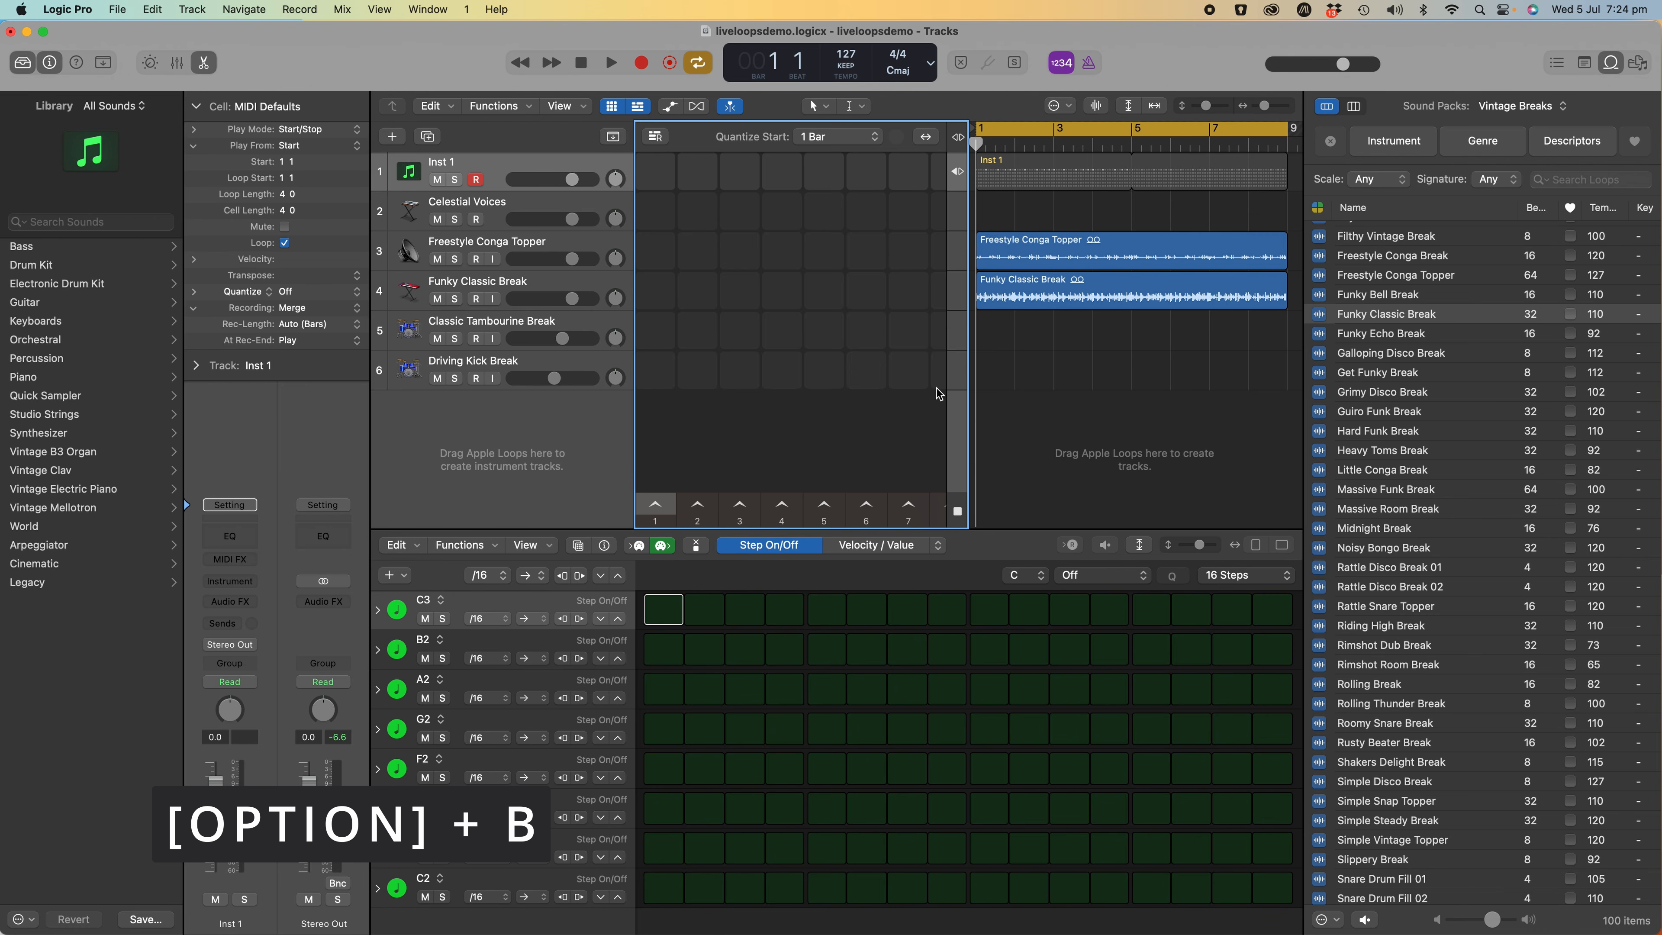
{"action": "key", "text": "alt+n"}
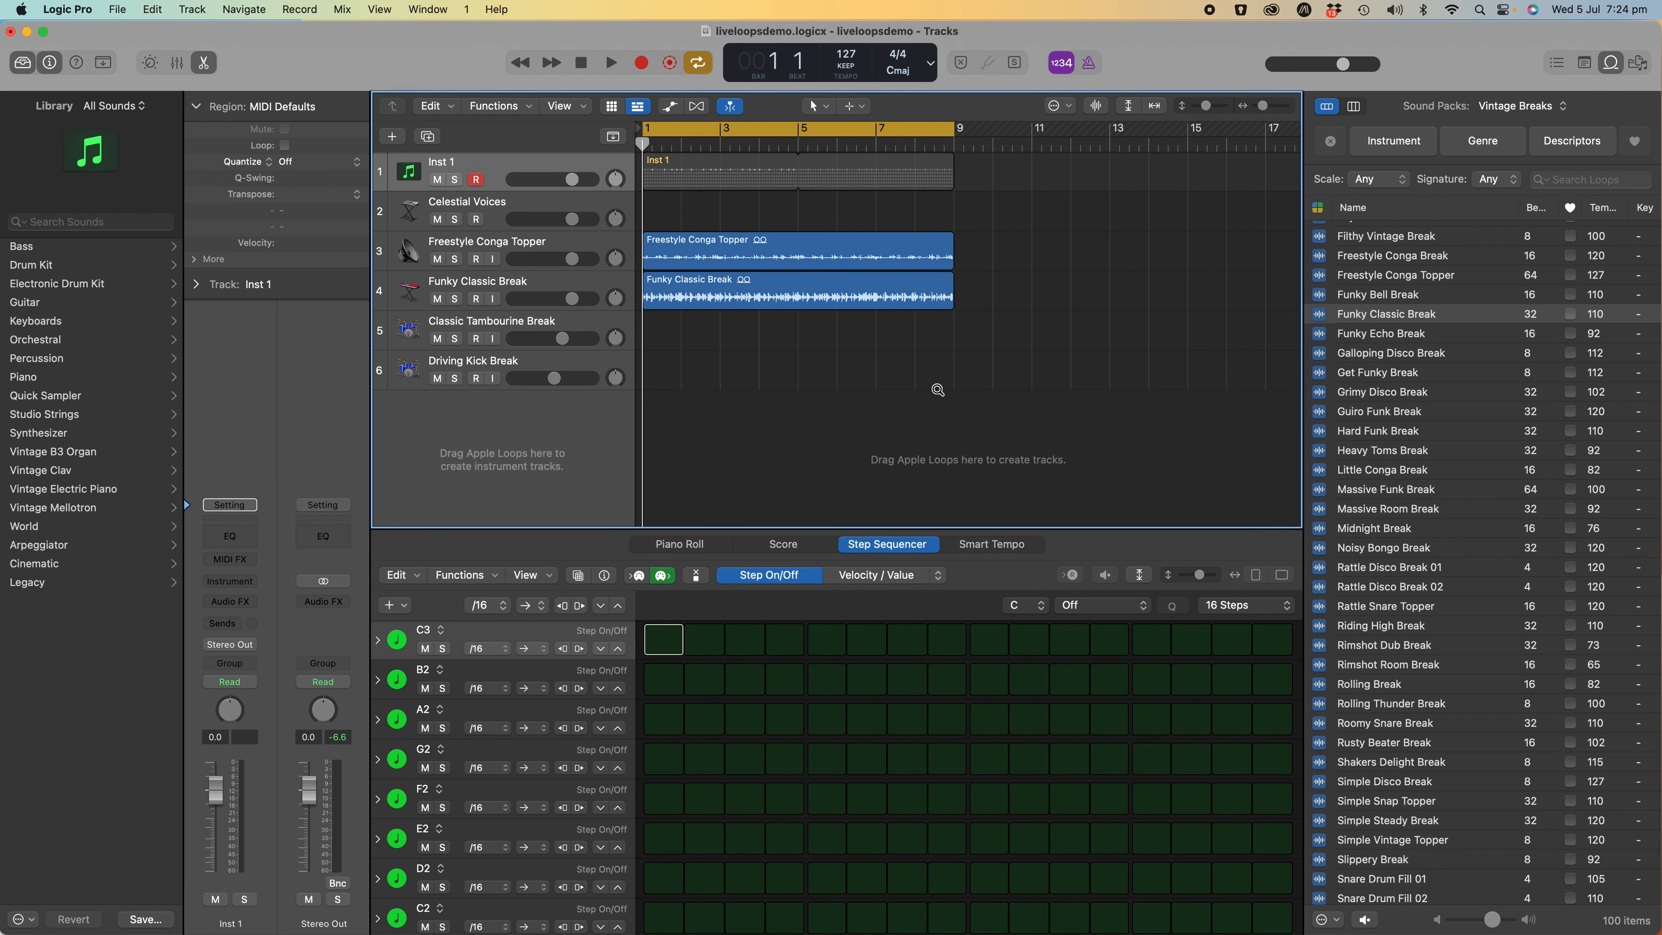
{"action": "key", "text": "alt+n"}
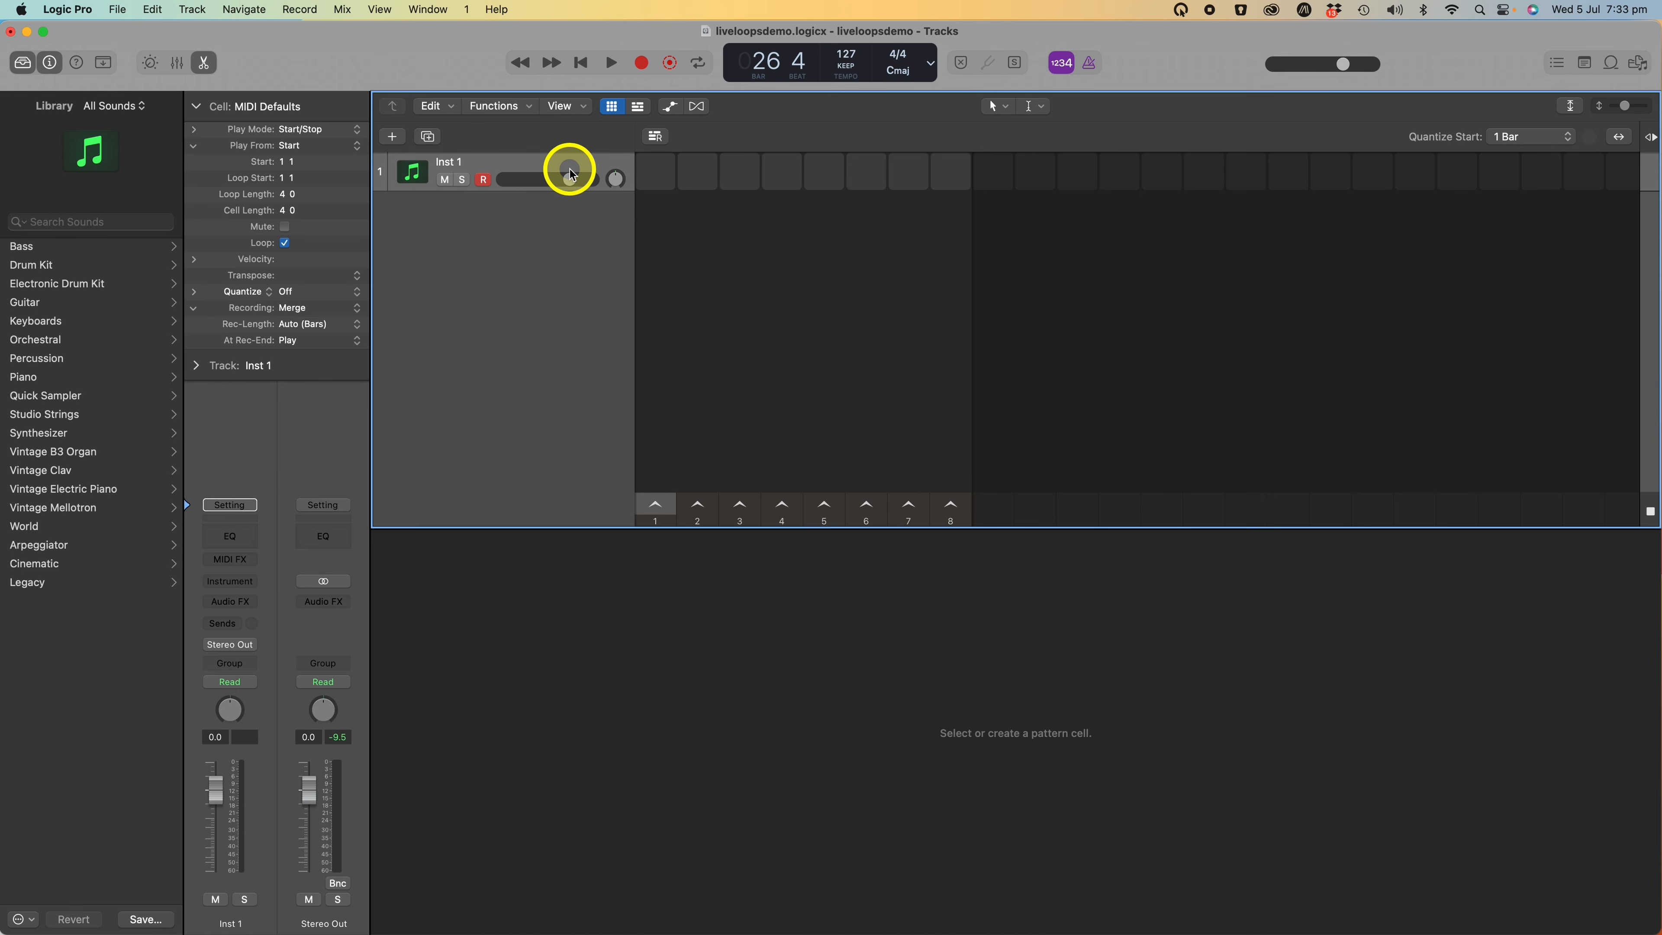
Create one new software instrument track with an empty channel strip.
{"action": "left_click", "coordinate": [393, 137]}
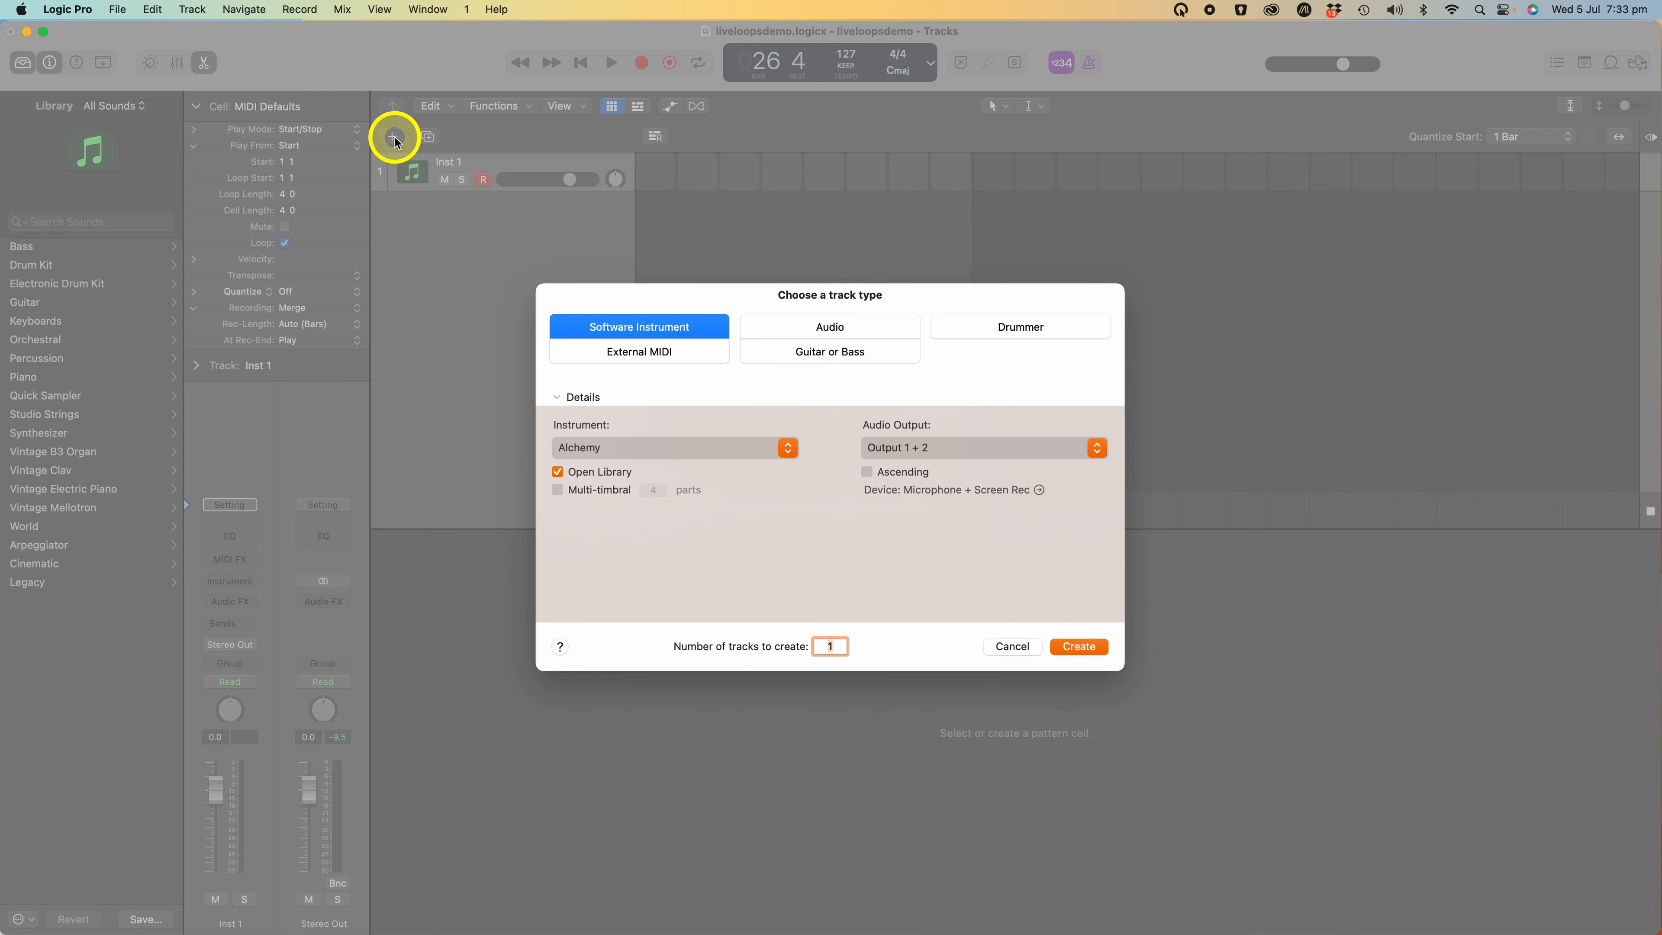
{"action": "left_click", "coordinate": [741, 458]}
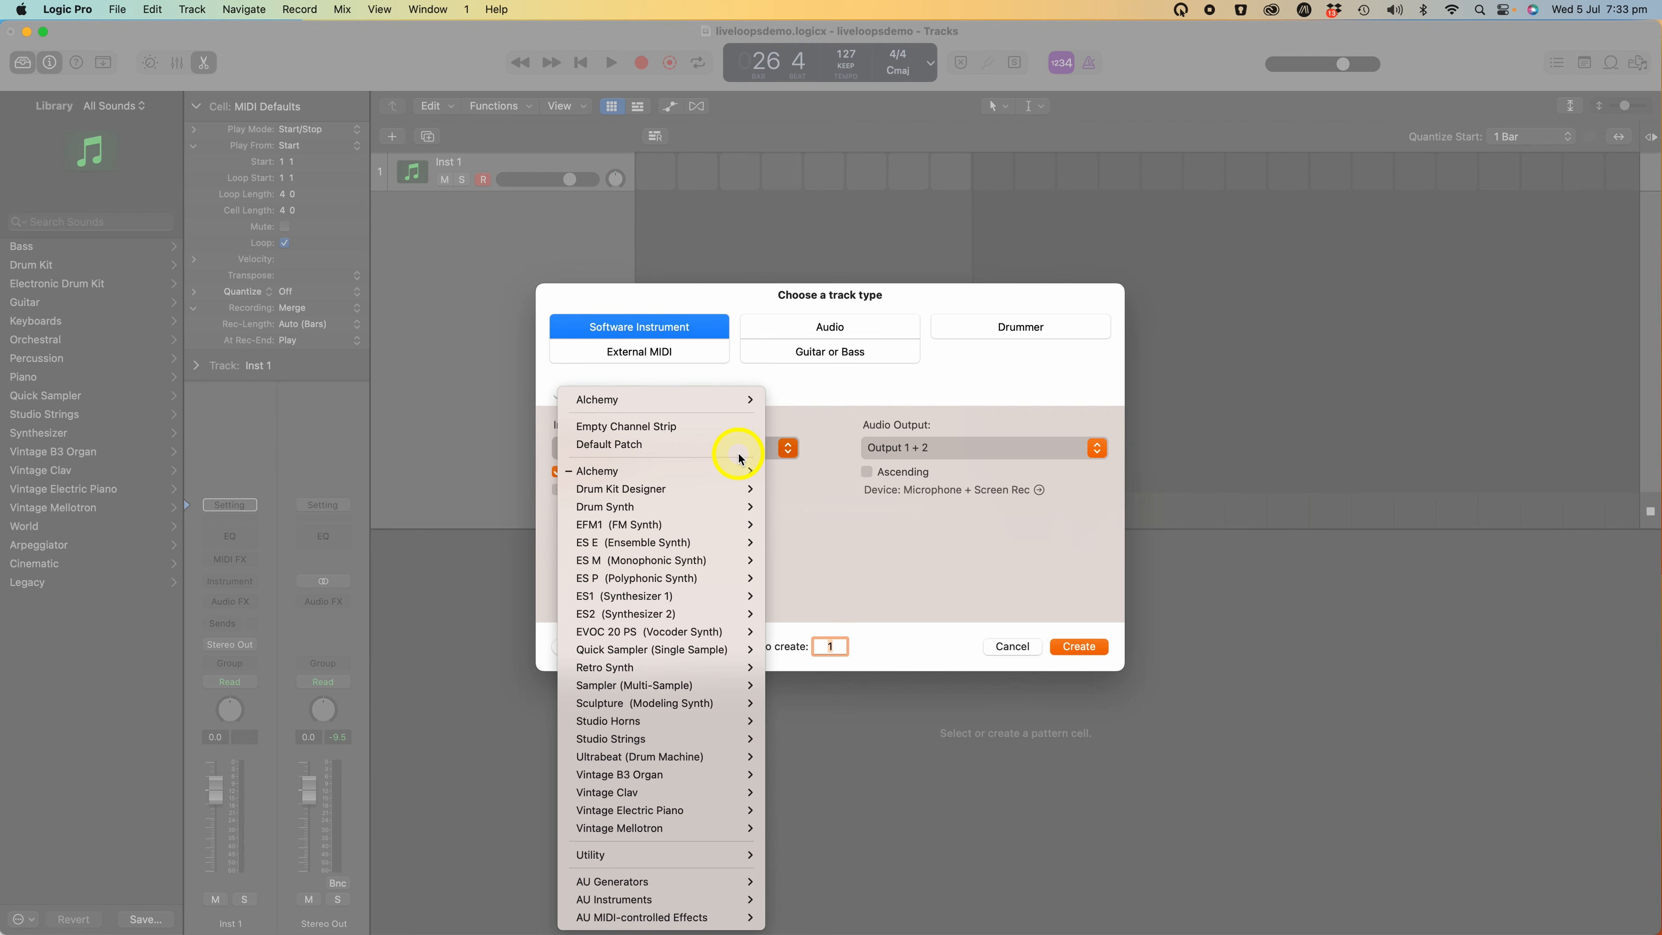
{"action": "left_click", "coordinate": [705, 427]}
{"action": "left_click", "coordinate": [1075, 648]}
Load the Roland TR-909 electronic drum kit onto the new track.
{"action": "left_click", "coordinate": [69, 283]}
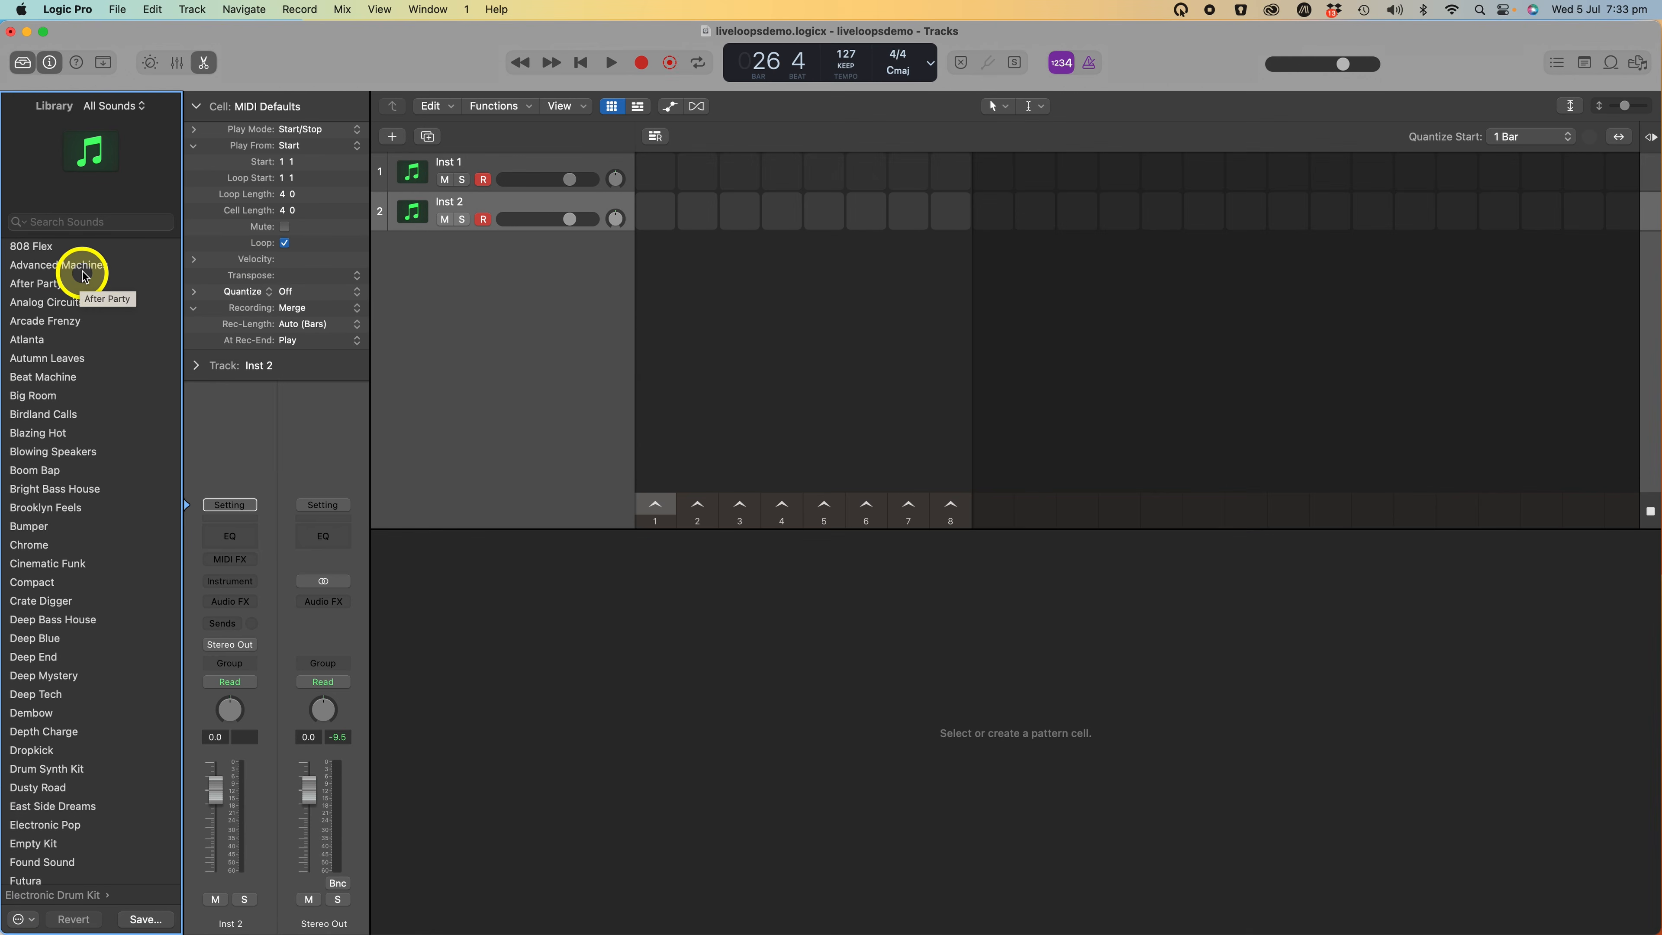
{"action": "scroll", "coordinate": [96, 622], "scroll_direction": "down", "scroll_amount": 10}
{"action": "scroll", "coordinate": [99, 621], "scroll_direction": "down", "scroll_amount": 10}
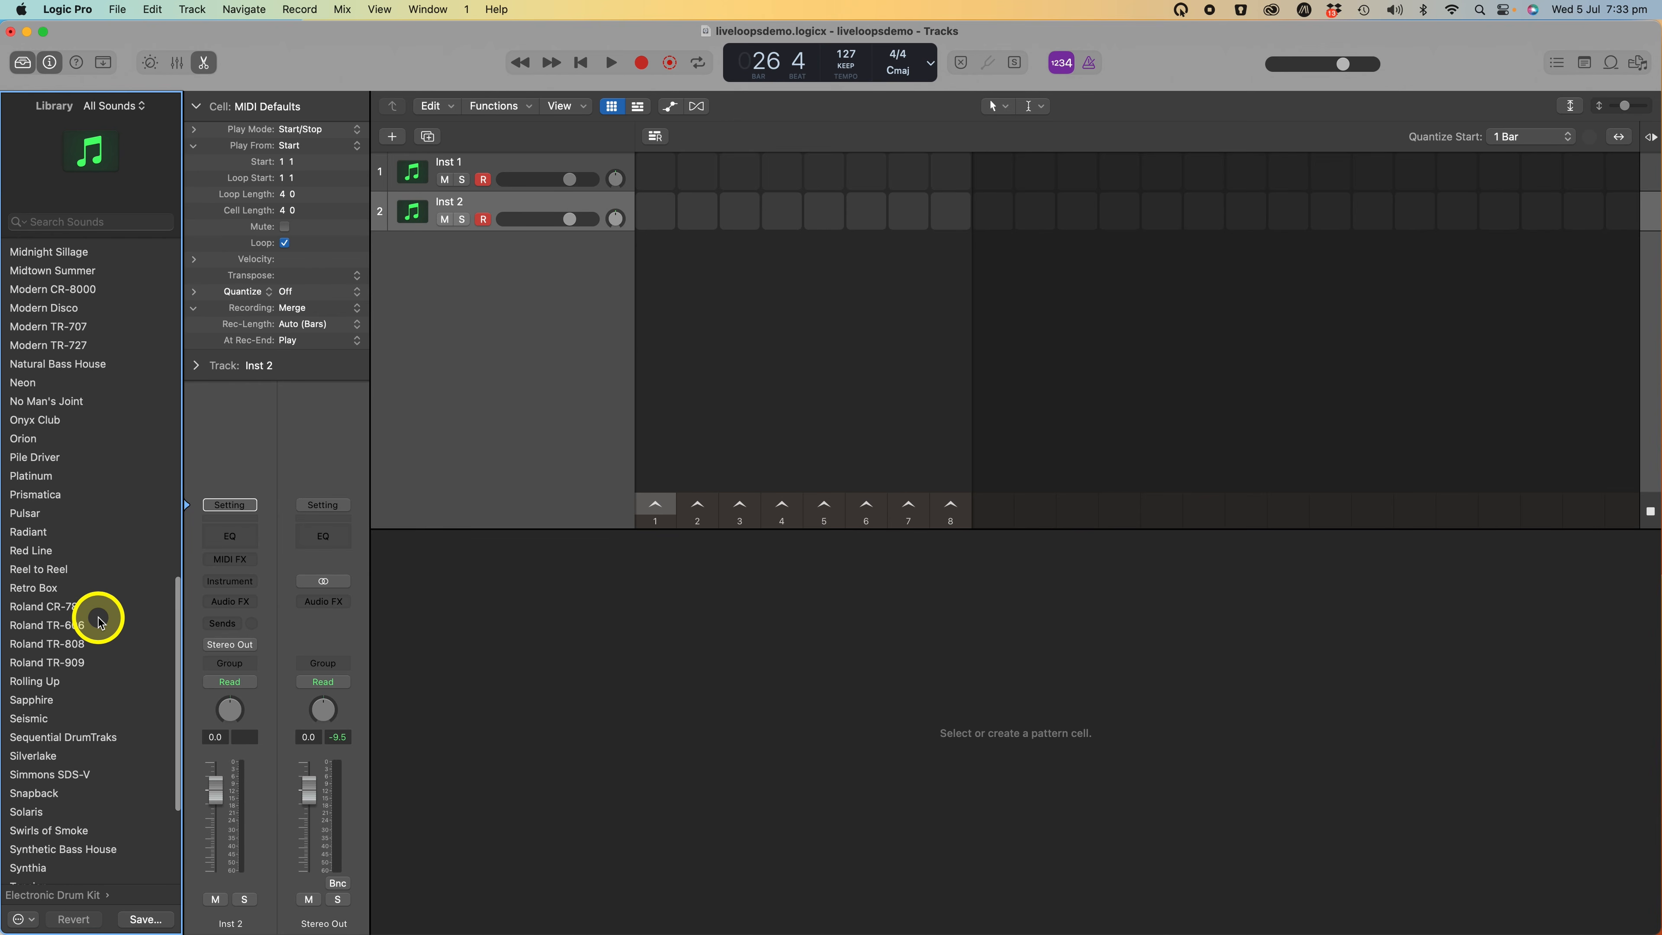
{"action": "left_click", "coordinate": [80, 668]}
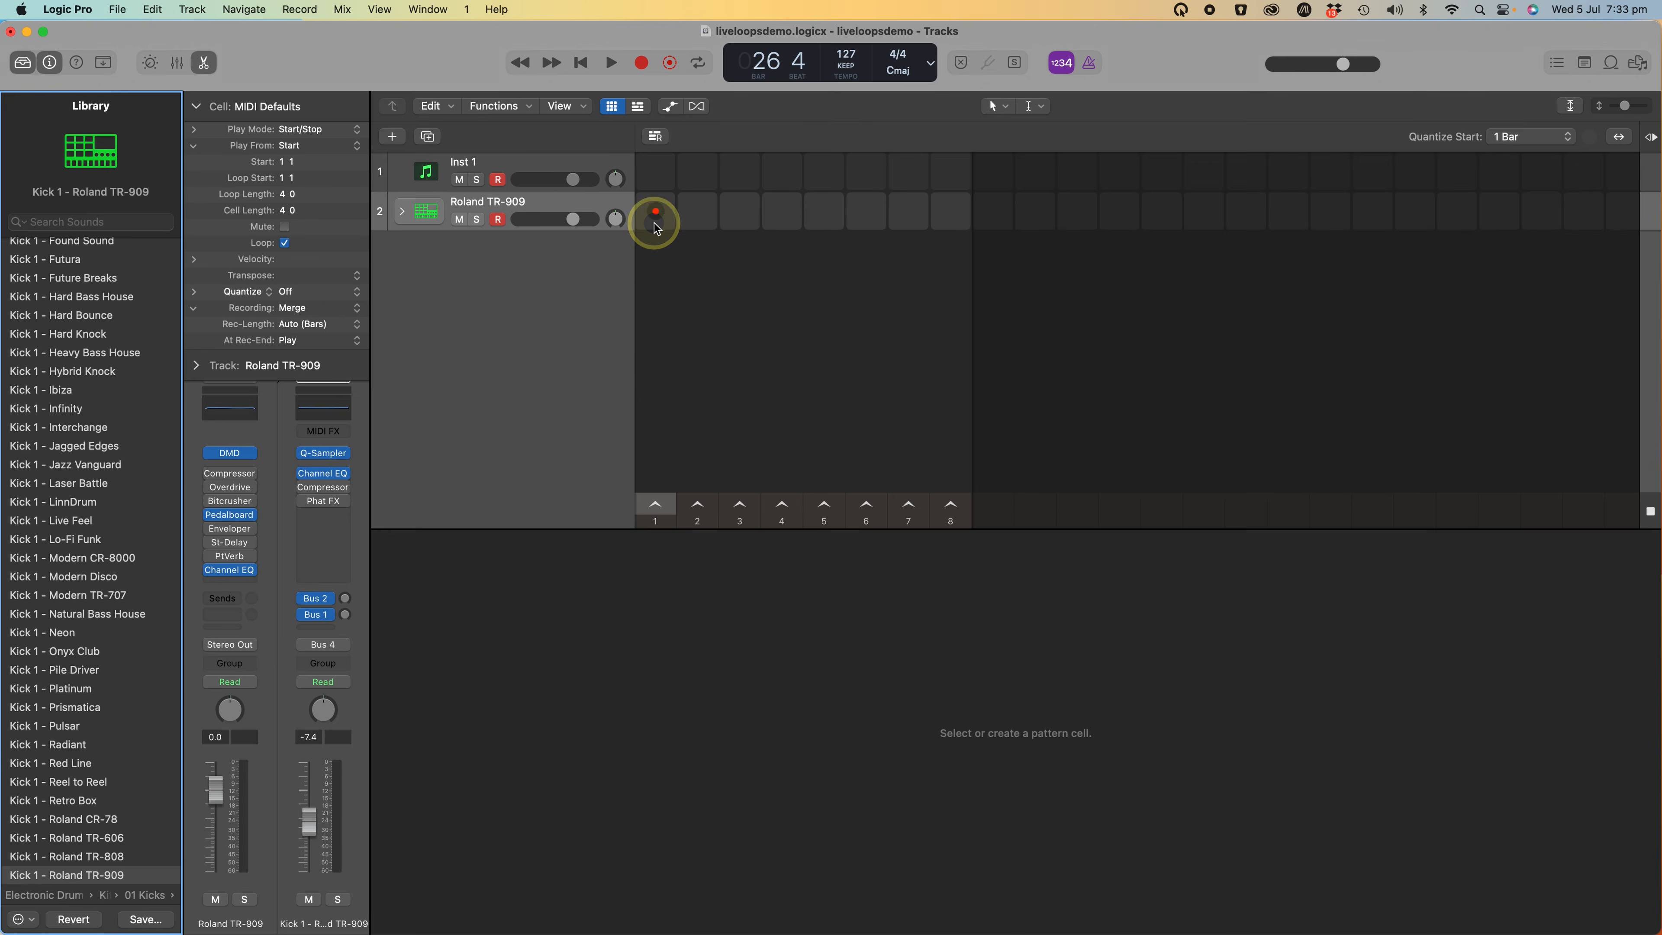
Create a pattern cell in the Roland TR-909 track's first grid slot and show its Step Sequencer editor.
{"action": "right_click", "coordinate": [654, 224]}
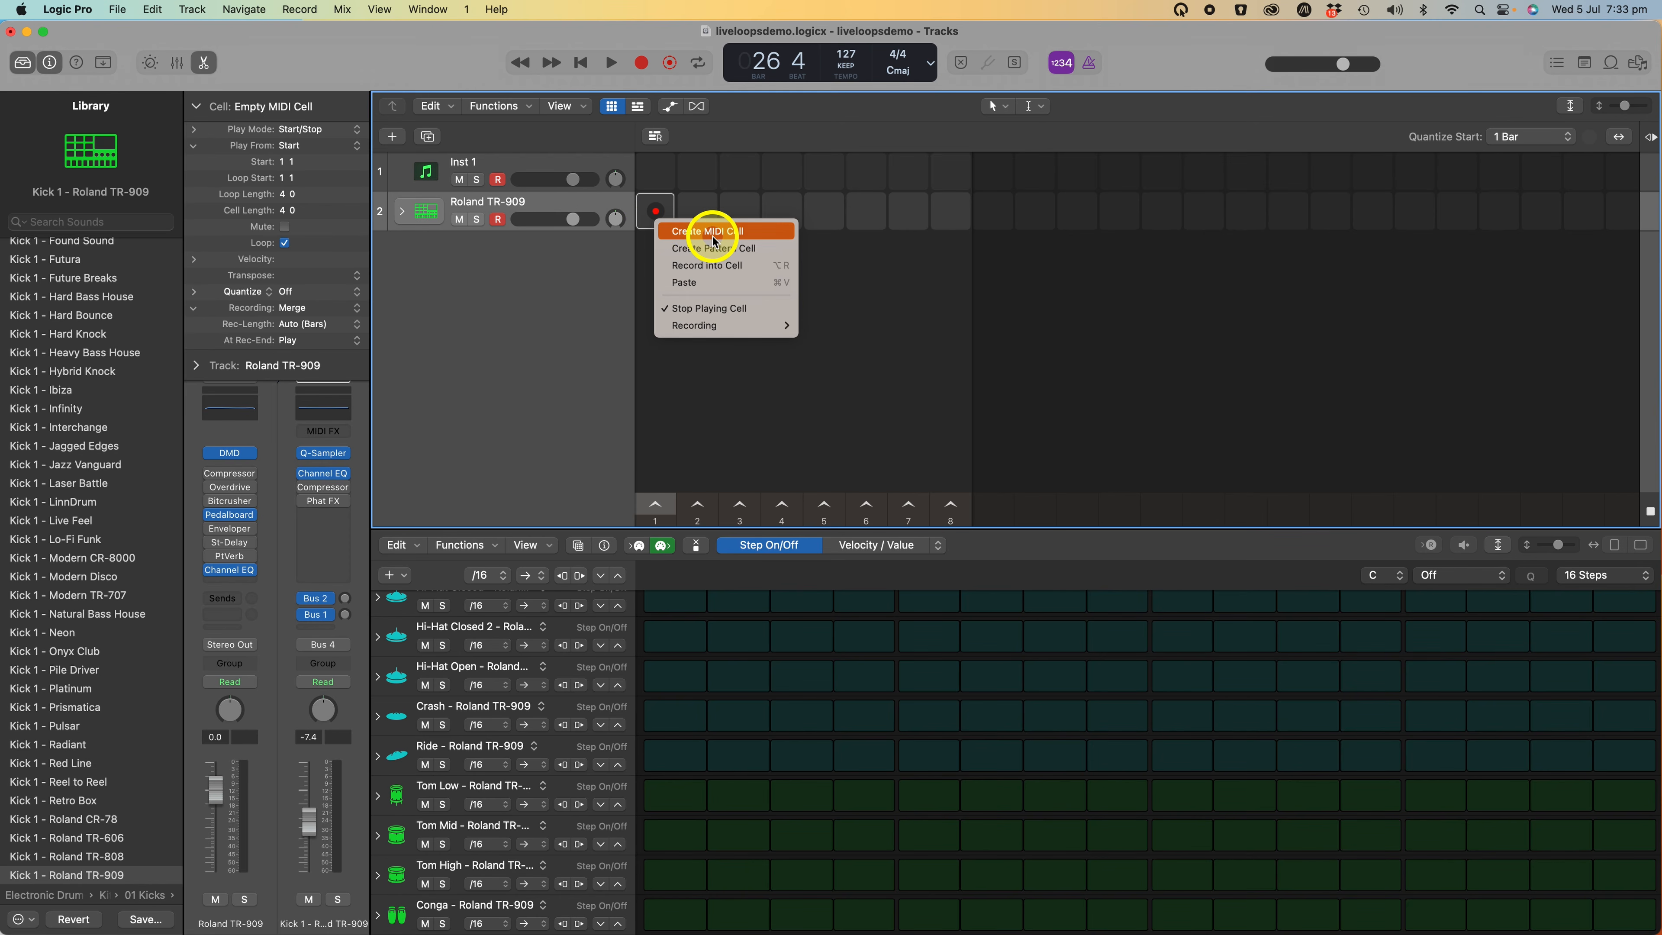
{"action": "left_click", "coordinate": [712, 253]}
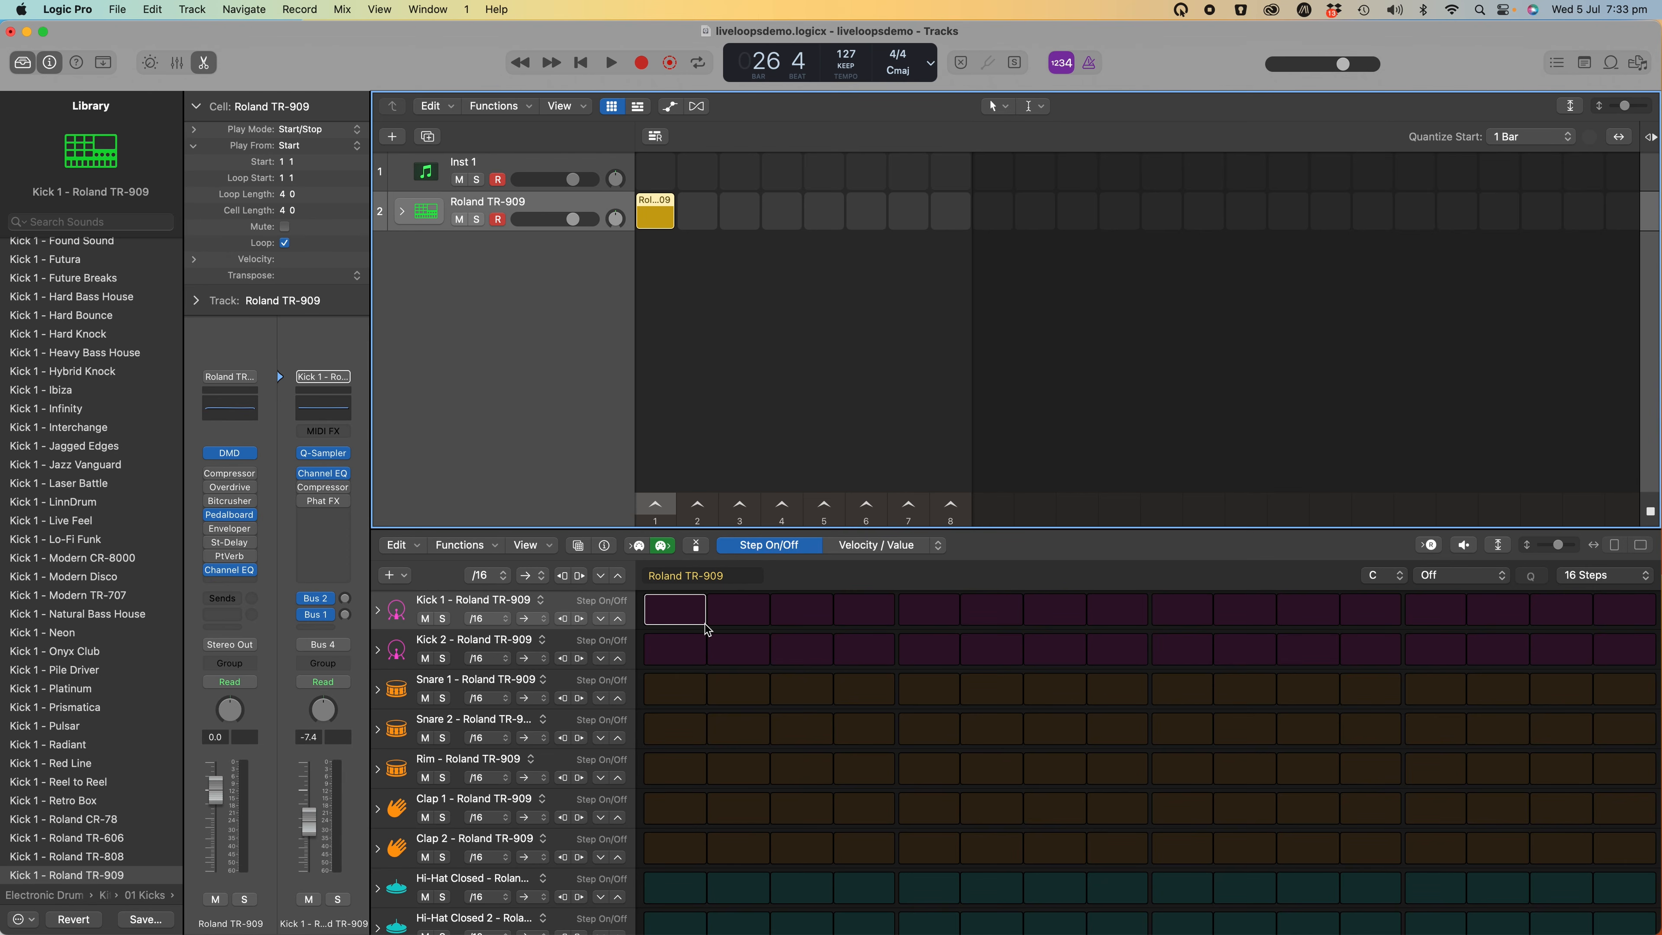
{"action": "key", "text": "e"}
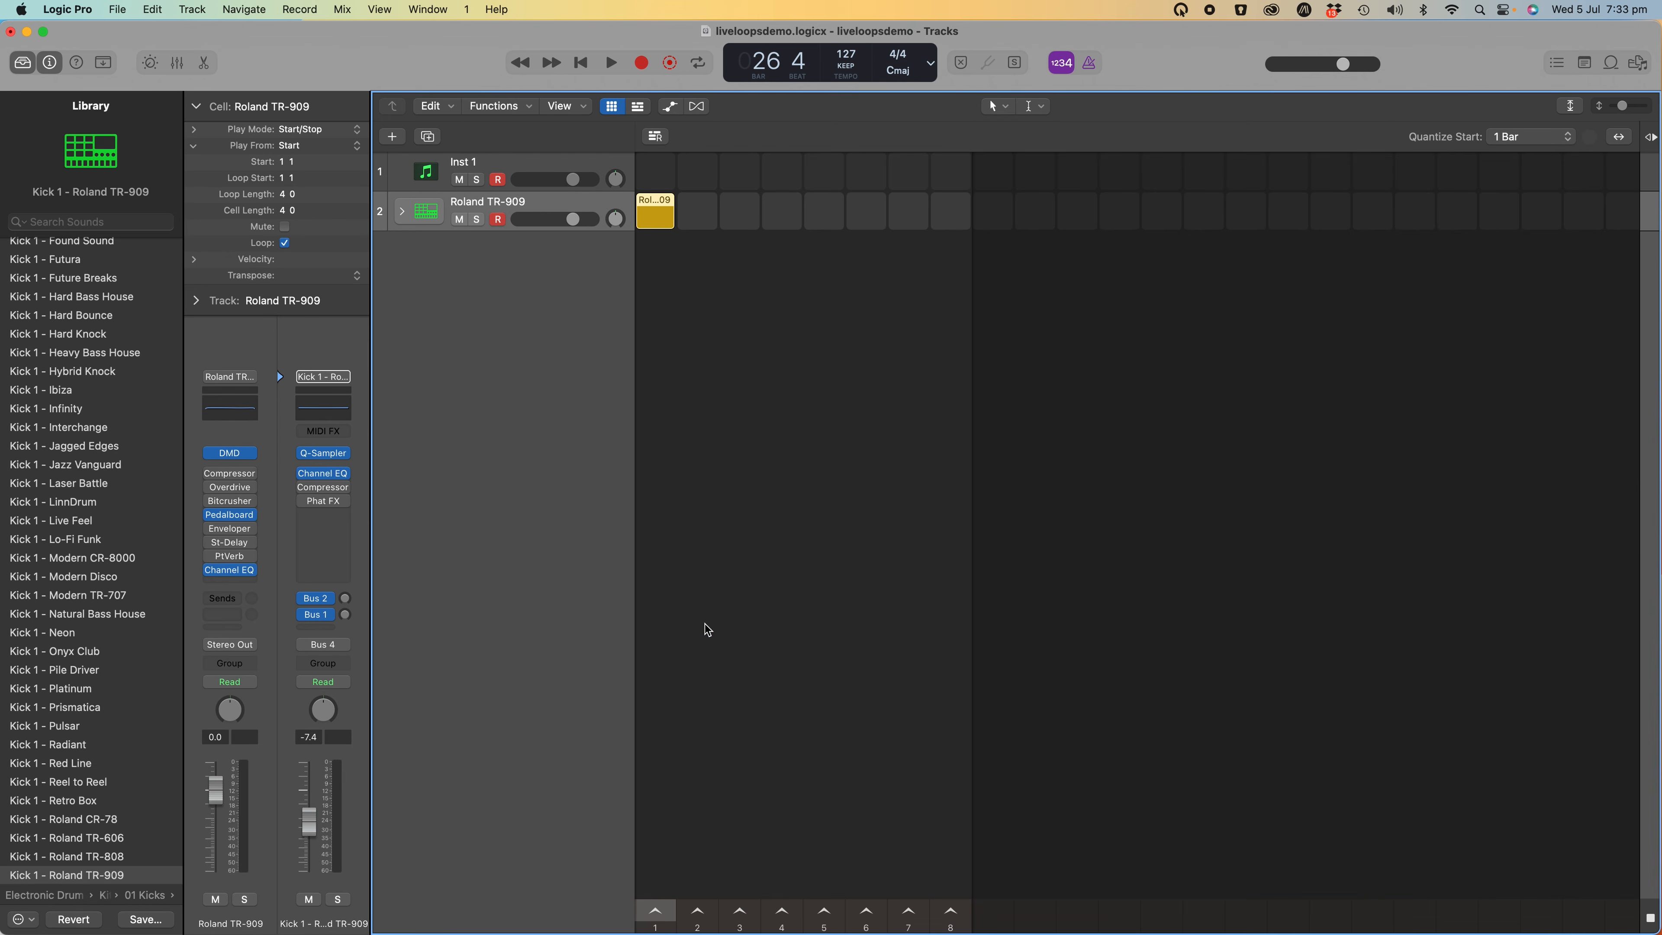
{"action": "key", "text": "e"}
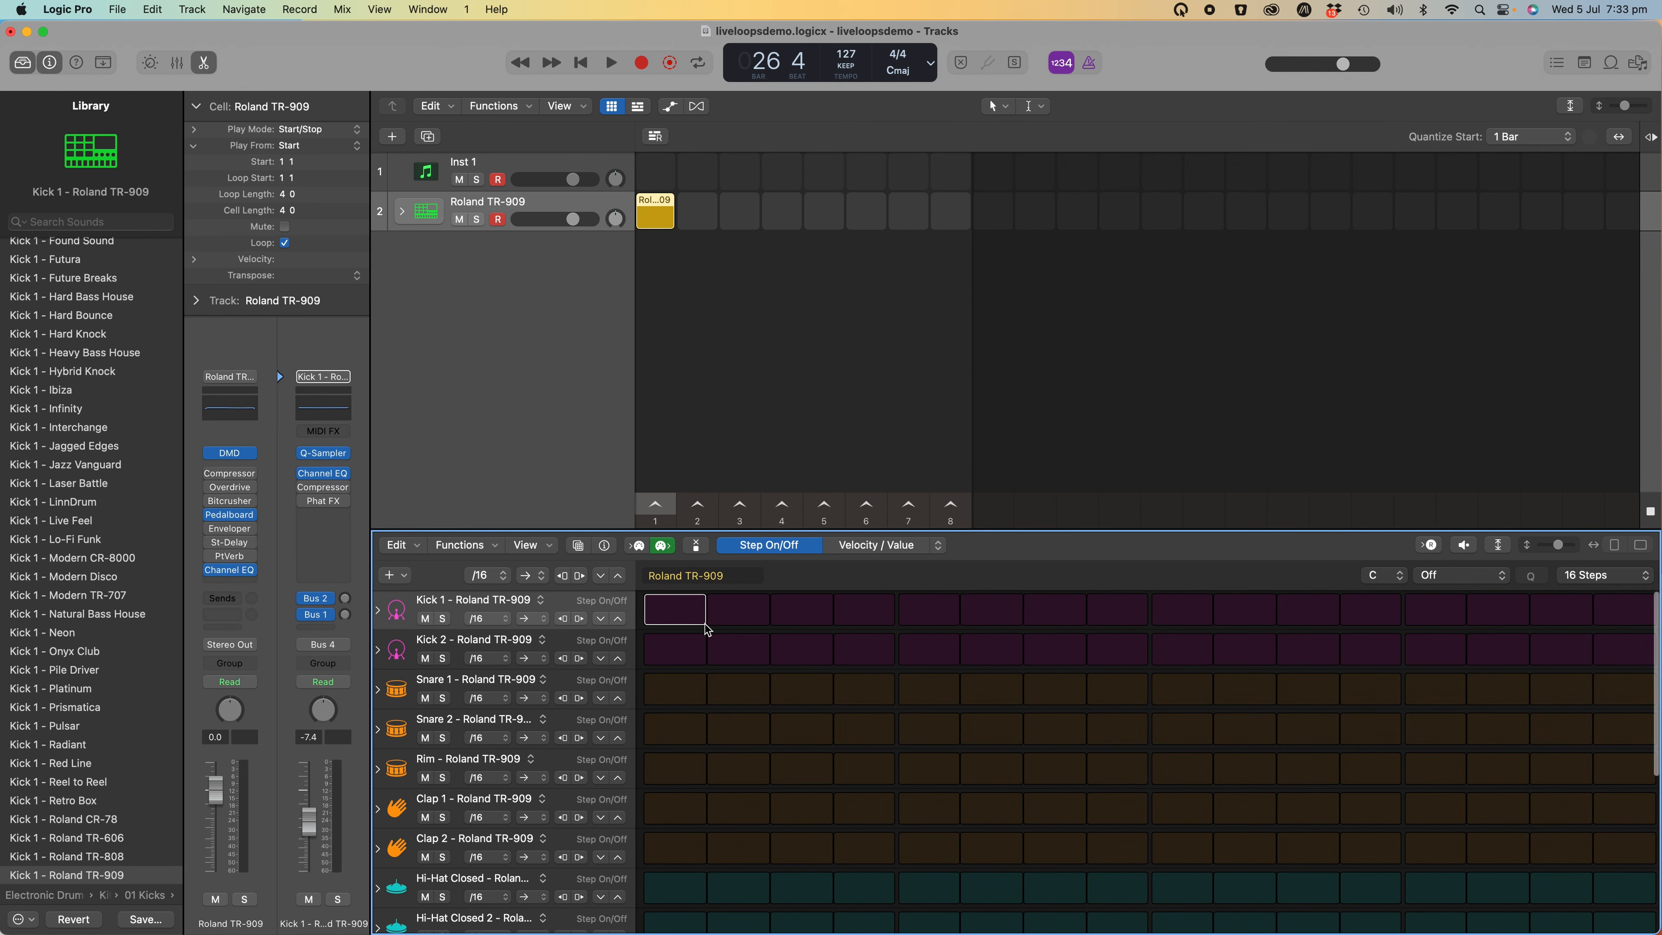
Program Kick 1 hits on steps 1, 5, 9 and 13 of the Roland TR-909 pattern.
{"action": "left_click", "coordinate": [684, 612]}
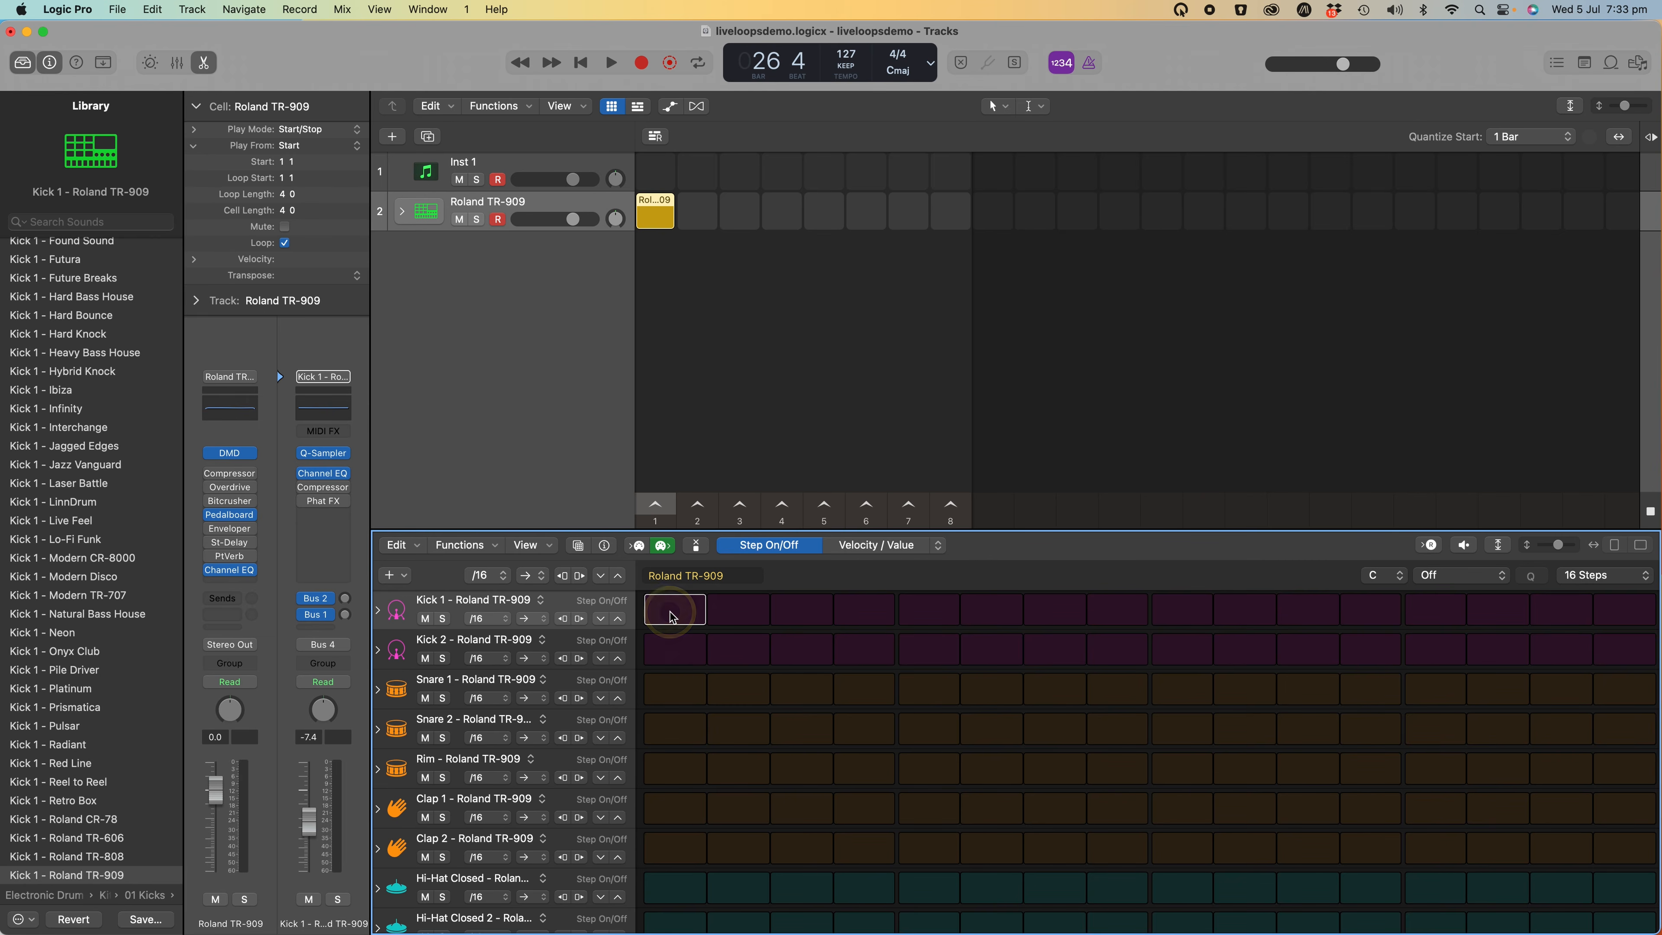
{"action": "left_click", "coordinate": [674, 613]}
{"action": "left_click", "coordinate": [675, 612]}
{"action": "left_click", "coordinate": [926, 610]}
{"action": "left_click", "coordinate": [1176, 628]}
{"action": "left_click", "coordinate": [1432, 616]}
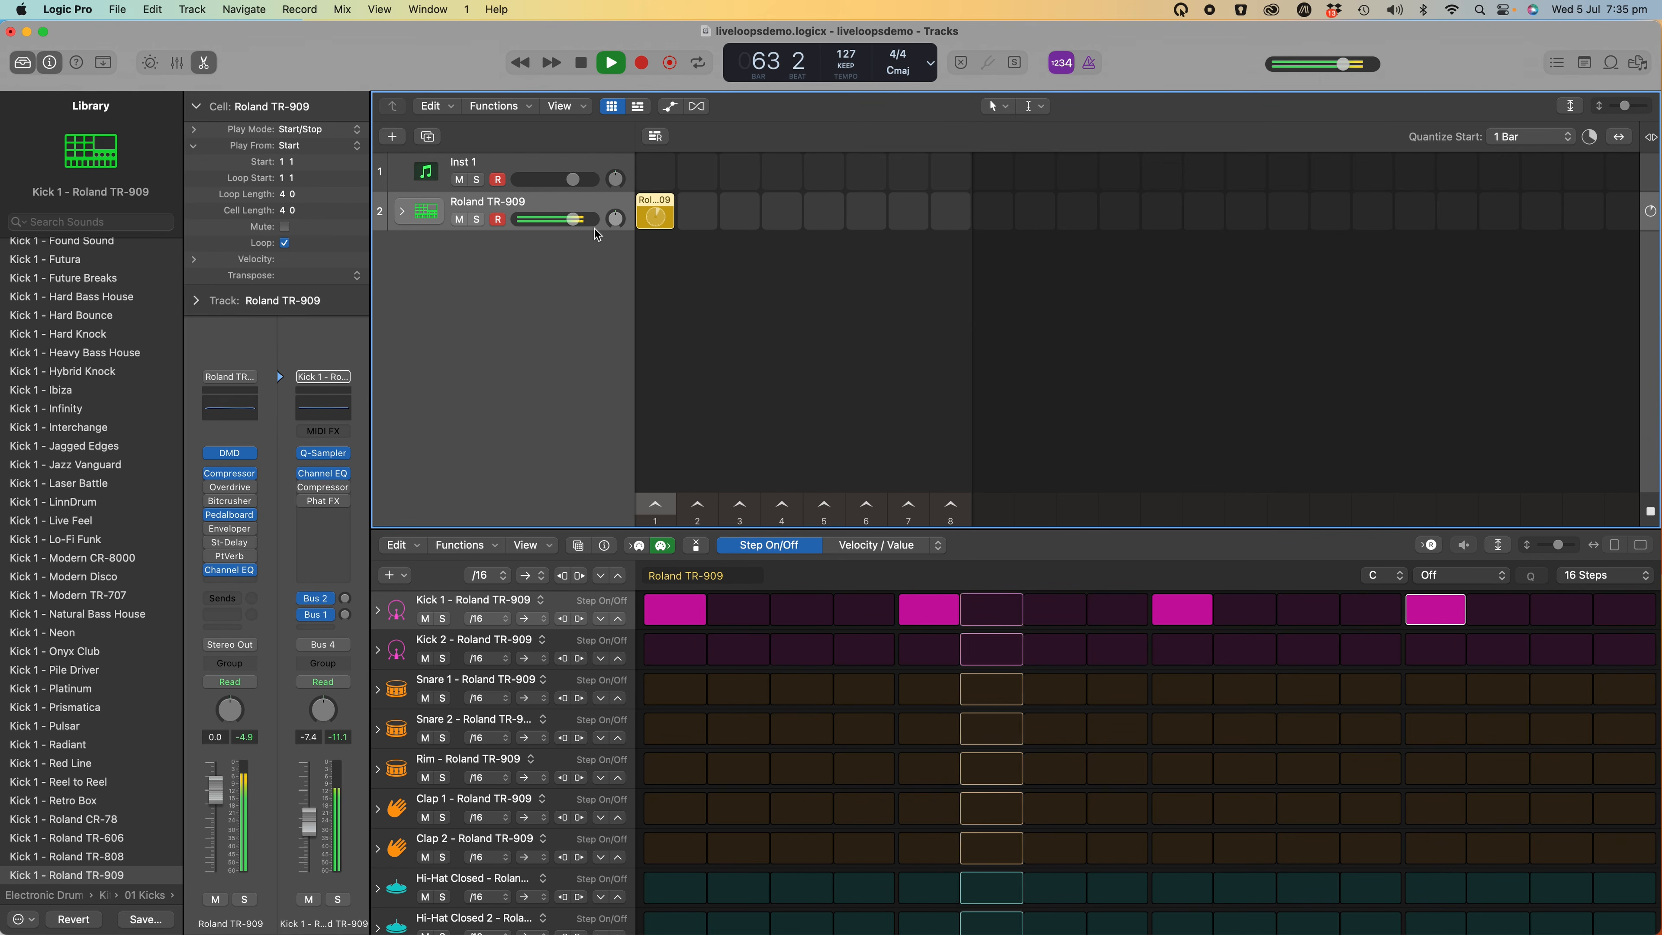
Copy the kick pattern cell into the second slot of the Roland TR-909 track and select the copy.
{"action": "left_click", "coordinate": [663, 218]}
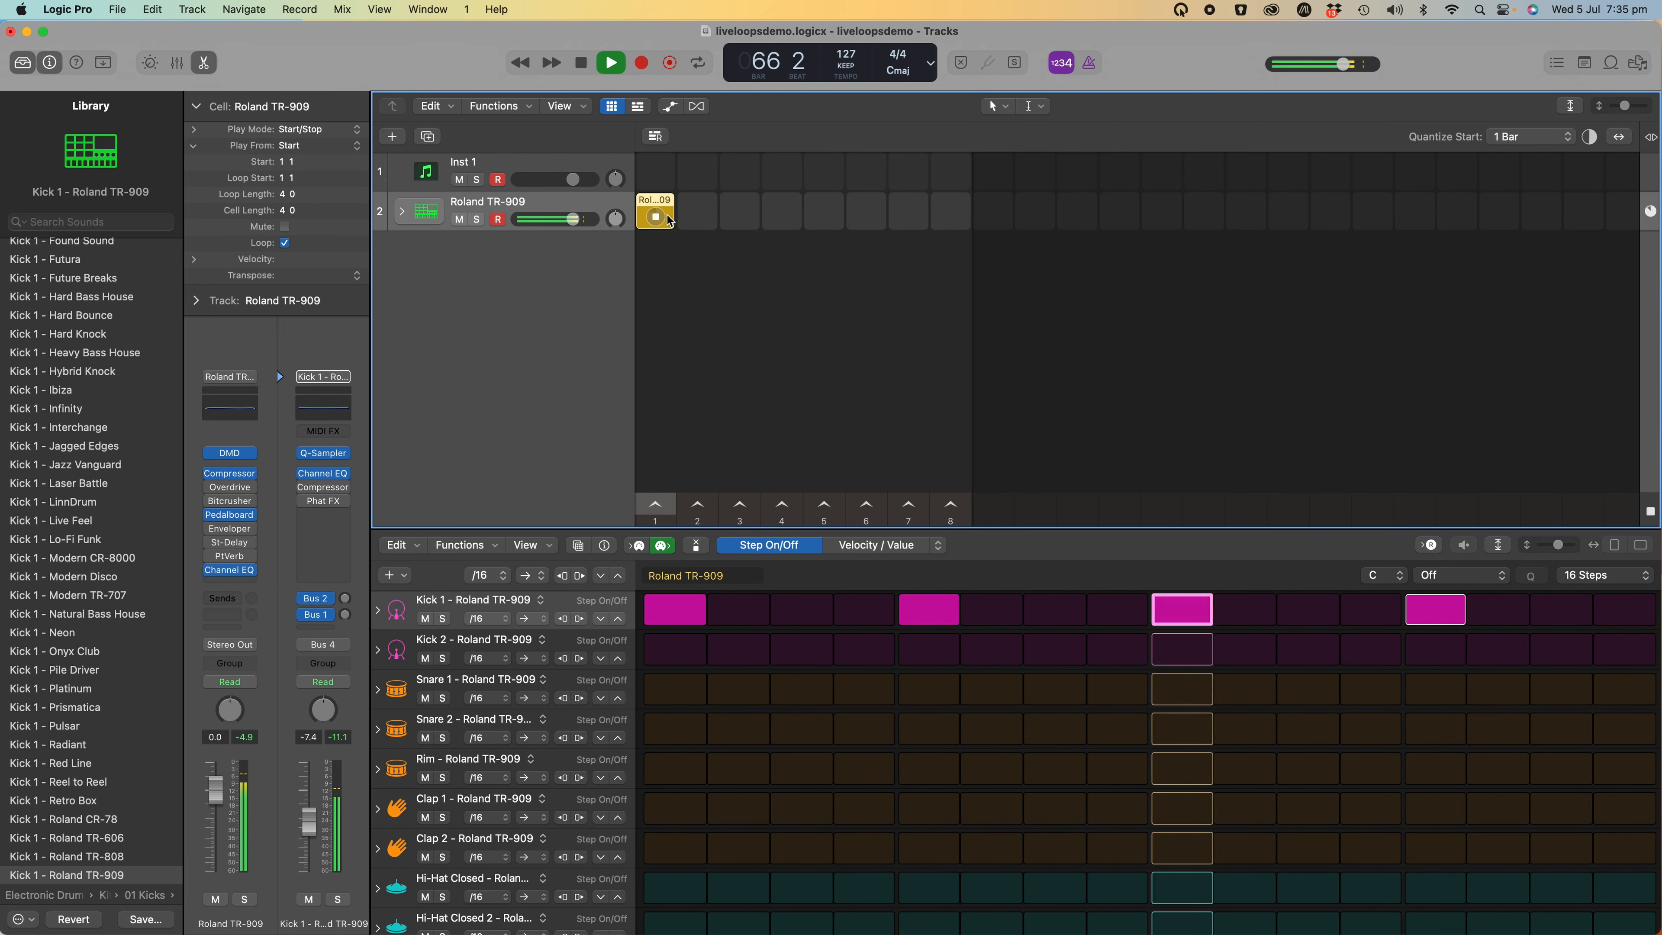
{"action": "left_click_drag", "start_coordinate": [667, 216], "coordinate": [699, 217]}
{"action": "left_click", "coordinate": [697, 216]}
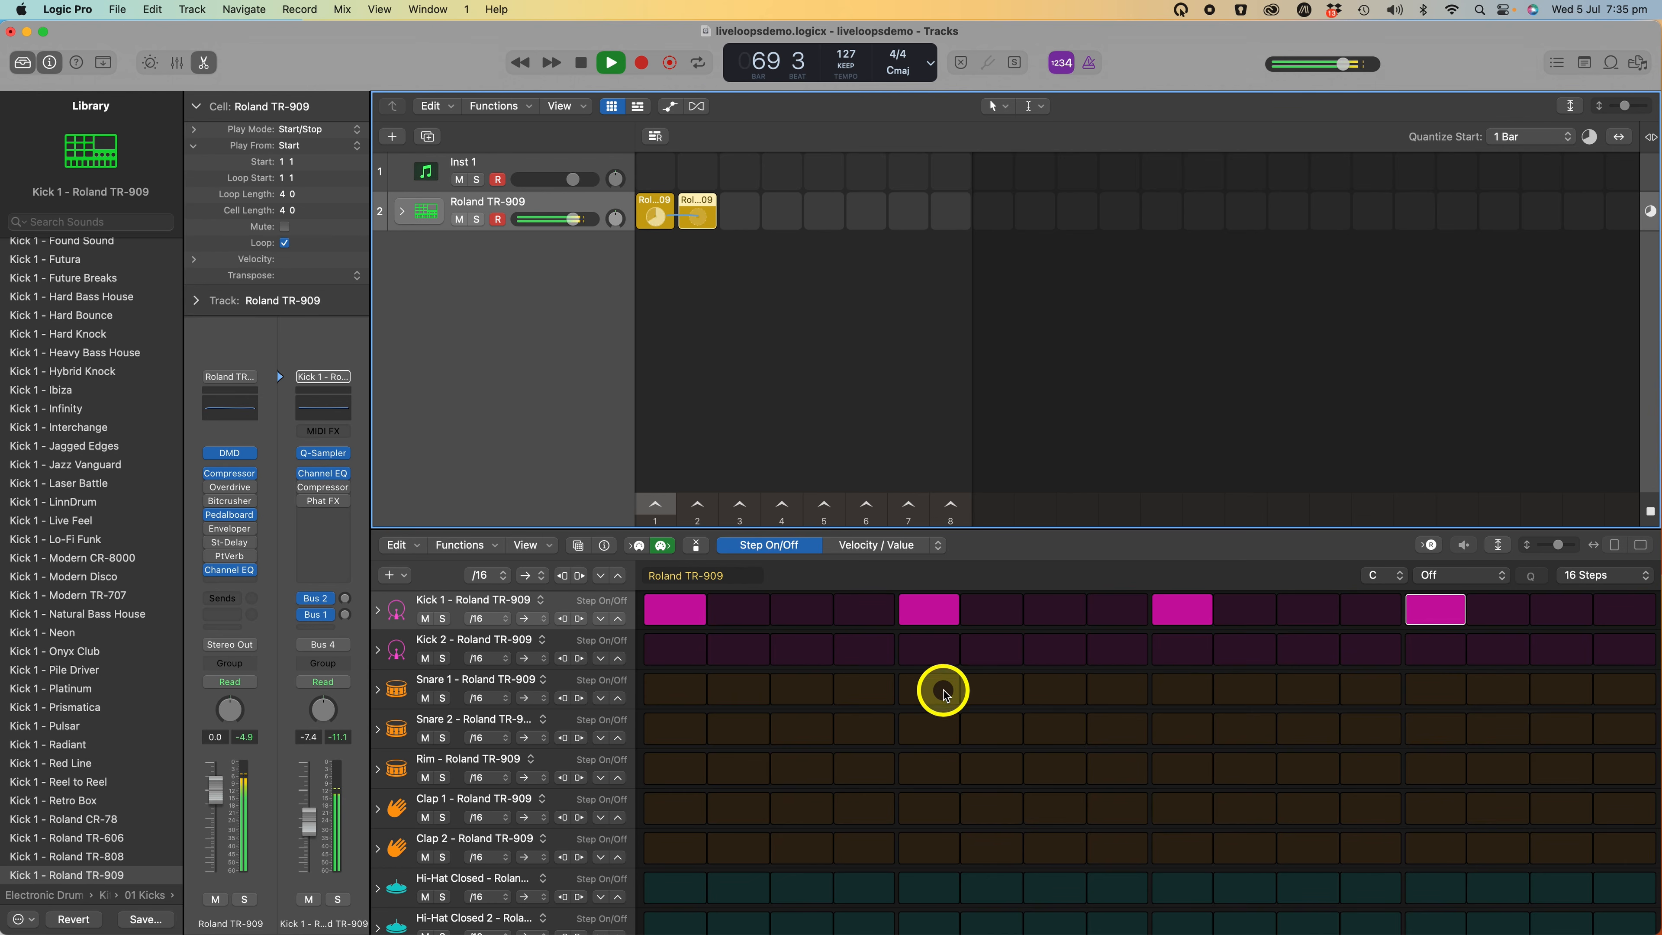
Add Hi-Hat Closed hits on steps 2, 4, 6, 9, 11, 14 and 16 of the second cell and trigger scene 2.
{"action": "scroll", "coordinate": [943, 720], "scroll_direction": "down", "scroll_amount": 2}
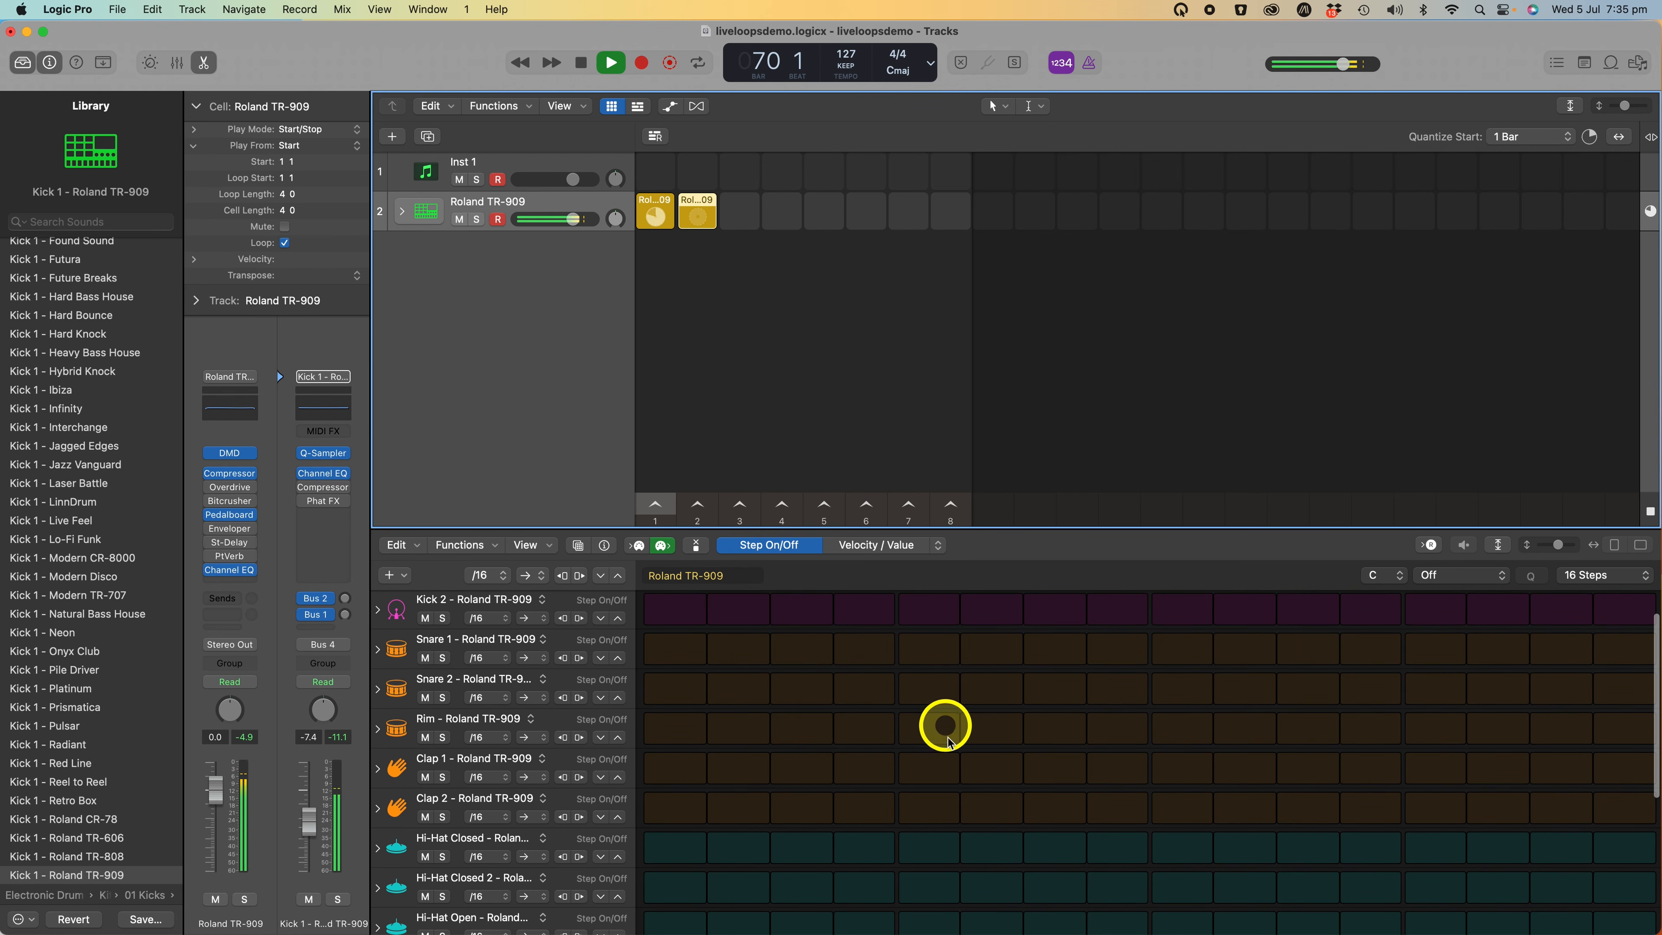
{"action": "left_click", "coordinate": [749, 848]}
{"action": "left_click", "coordinate": [861, 851]}
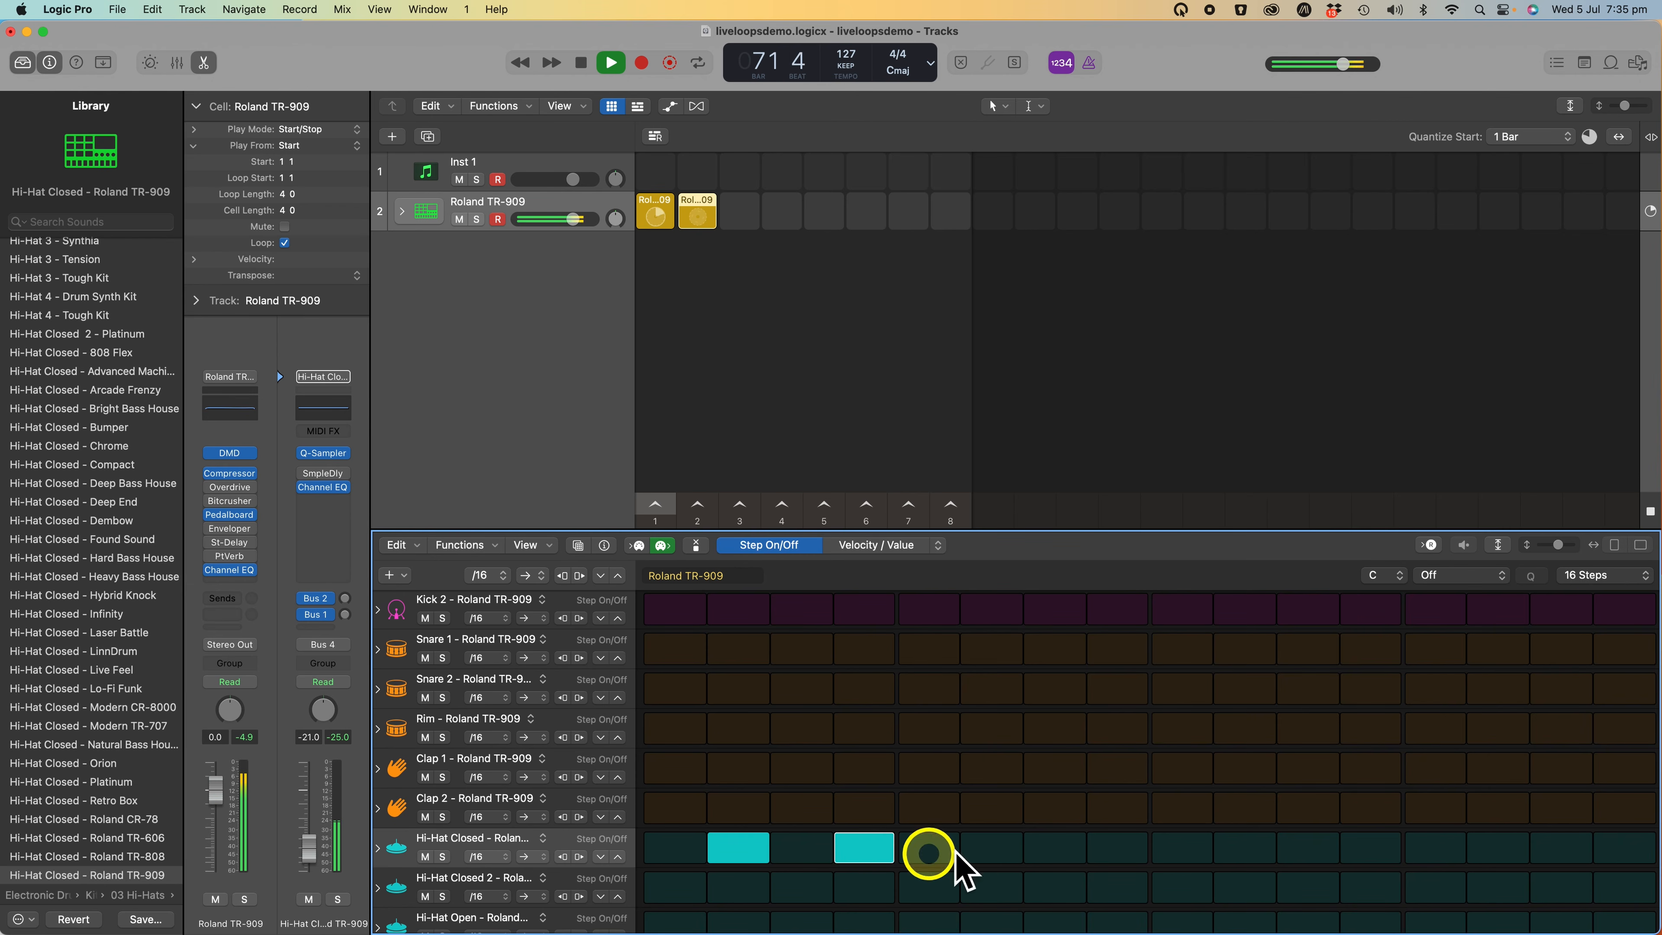
{"action": "left_click", "coordinate": [992, 851]}
{"action": "left_click", "coordinate": [1182, 851]}
{"action": "left_click", "coordinate": [1309, 851]}
{"action": "left_click", "coordinate": [1518, 851]}
{"action": "left_click", "coordinate": [1606, 850]}
{"action": "left_click", "coordinate": [713, 524]}
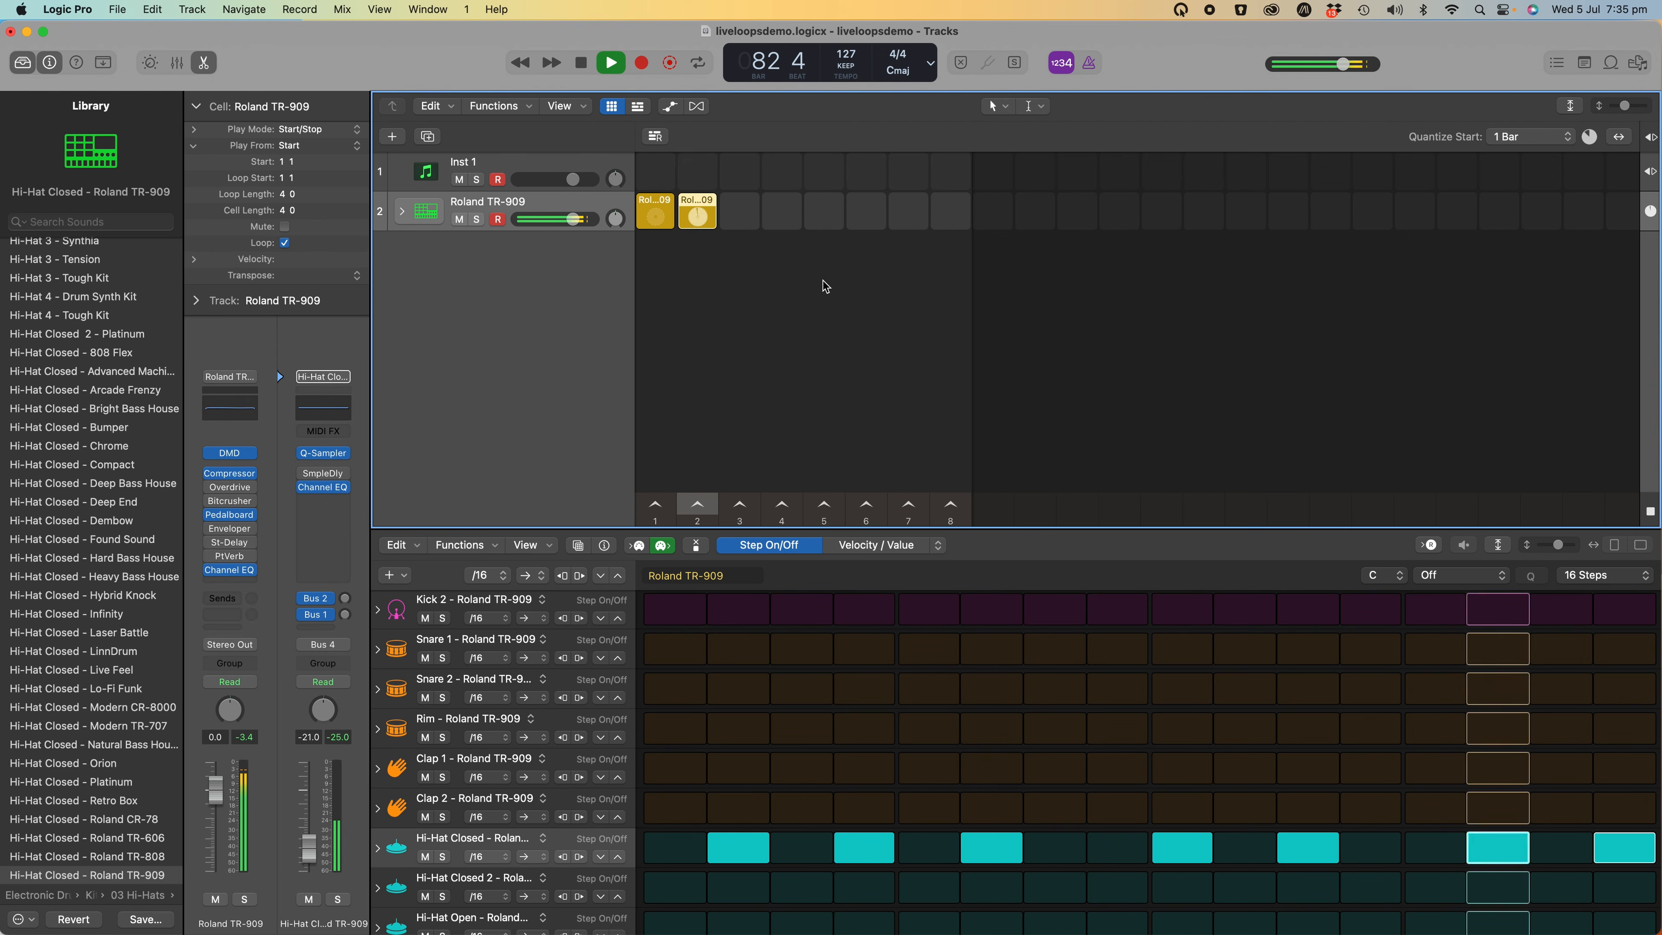
Add further Hi-Hat Closed hits on steps 1, 8 and 13 of the second cell's pattern.
{"action": "left_click", "coordinate": [824, 287]}
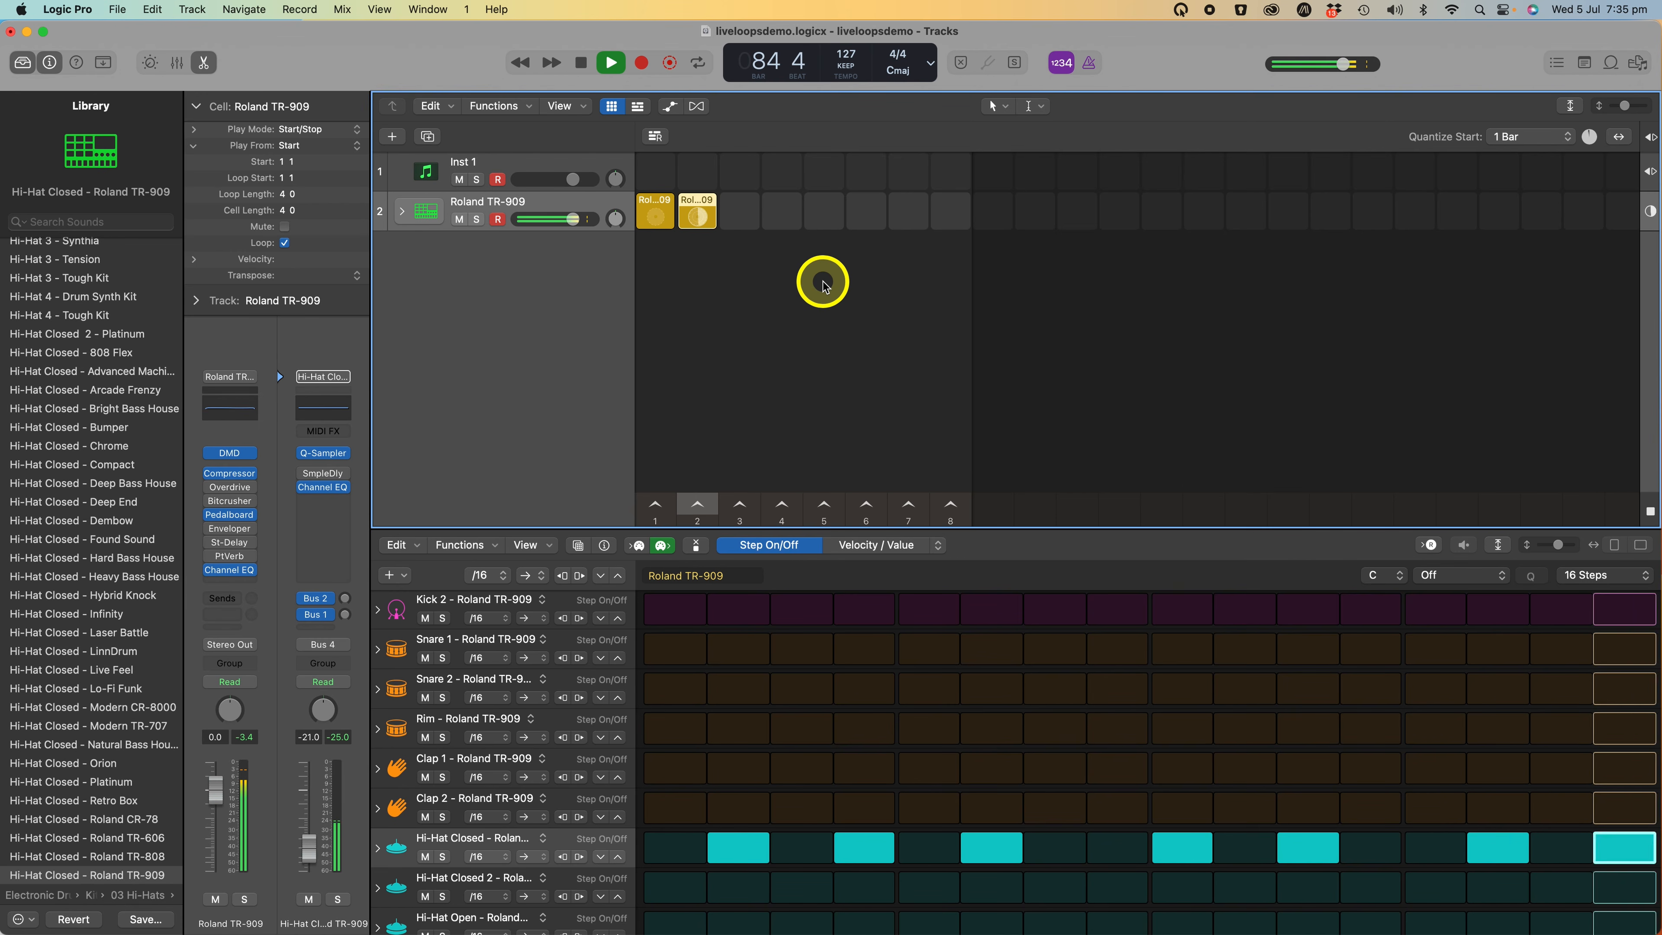
{"action": "left_click", "coordinate": [669, 849]}
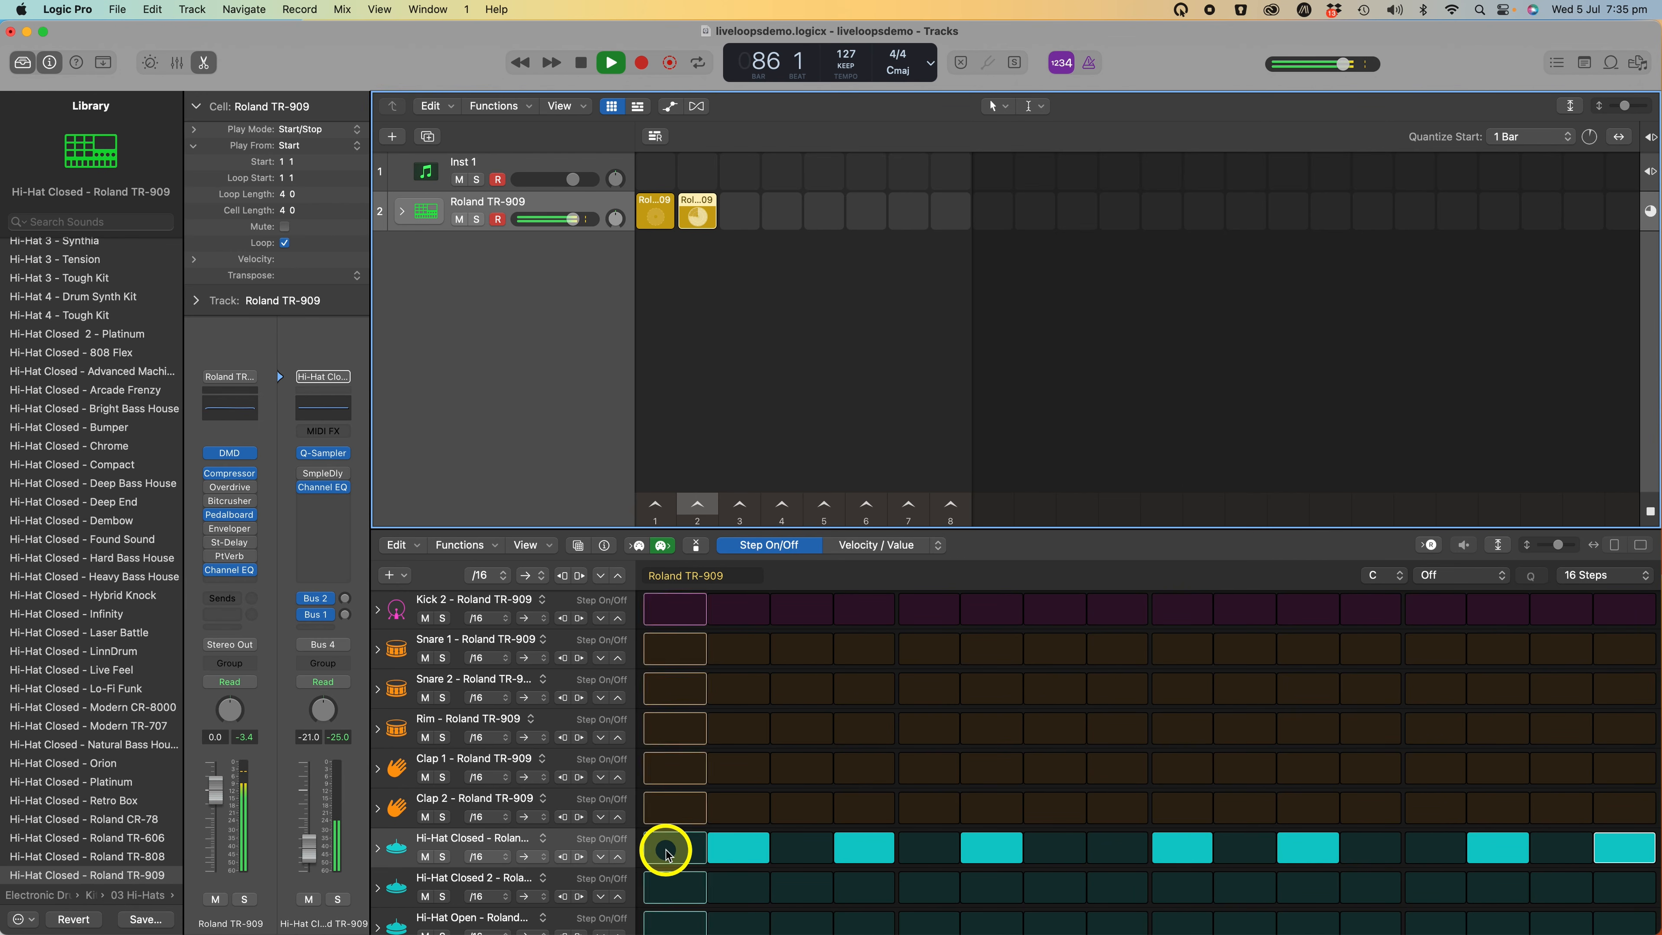
{"action": "left_click", "coordinate": [1112, 848]}
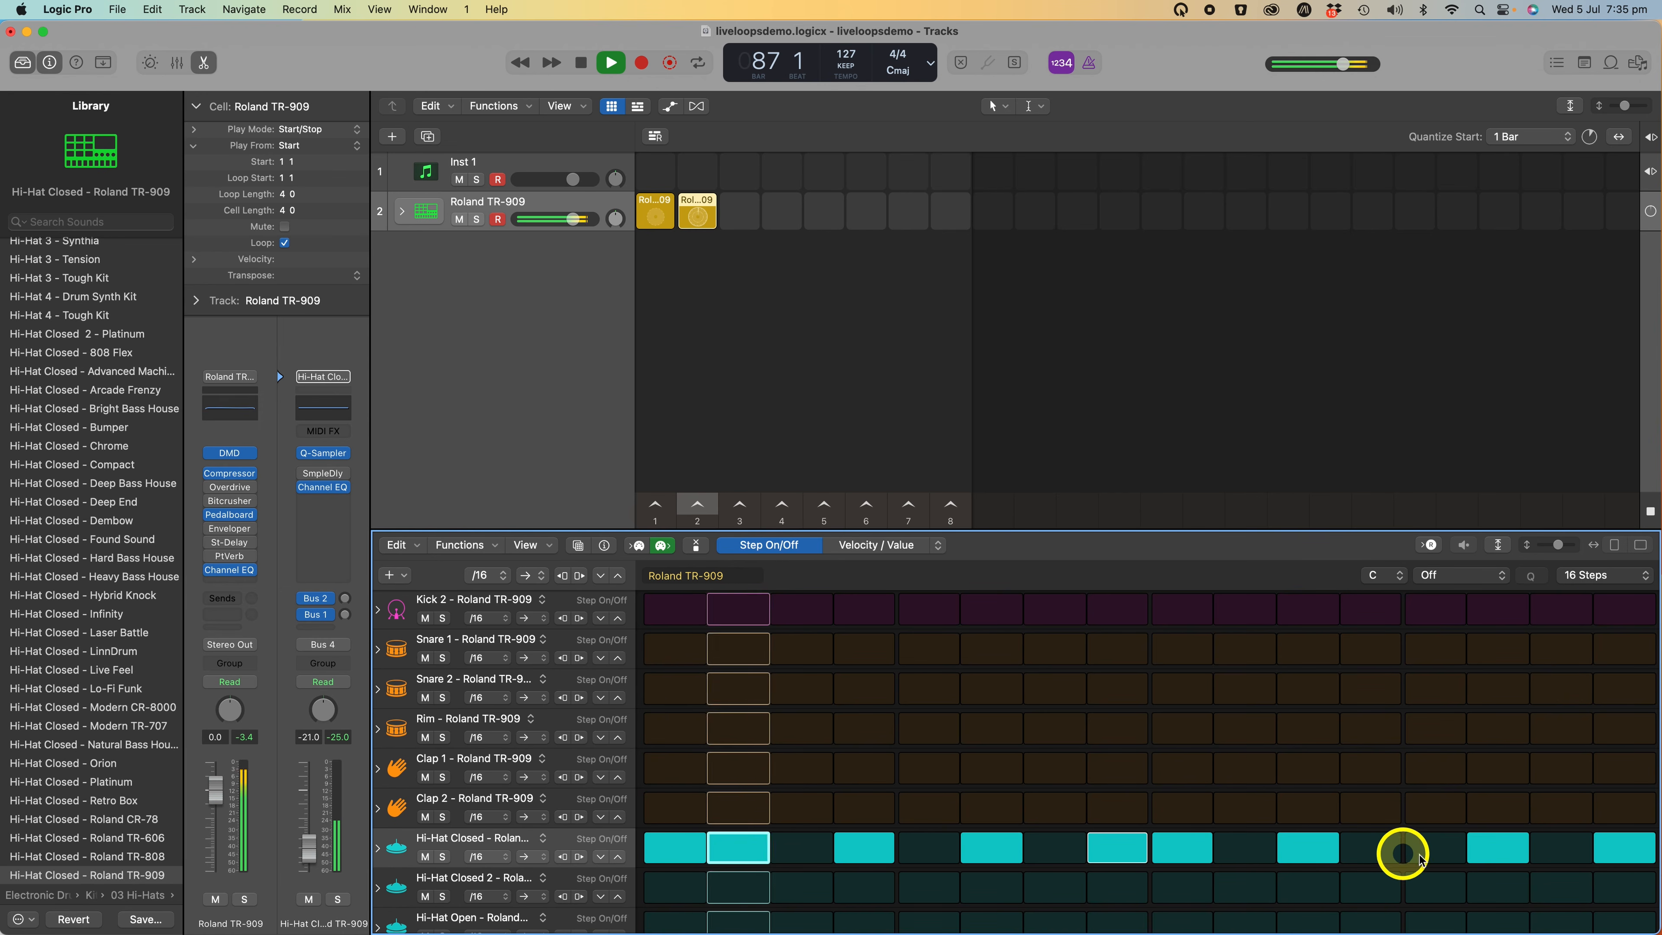
{"action": "left_click", "coordinate": [1436, 849]}
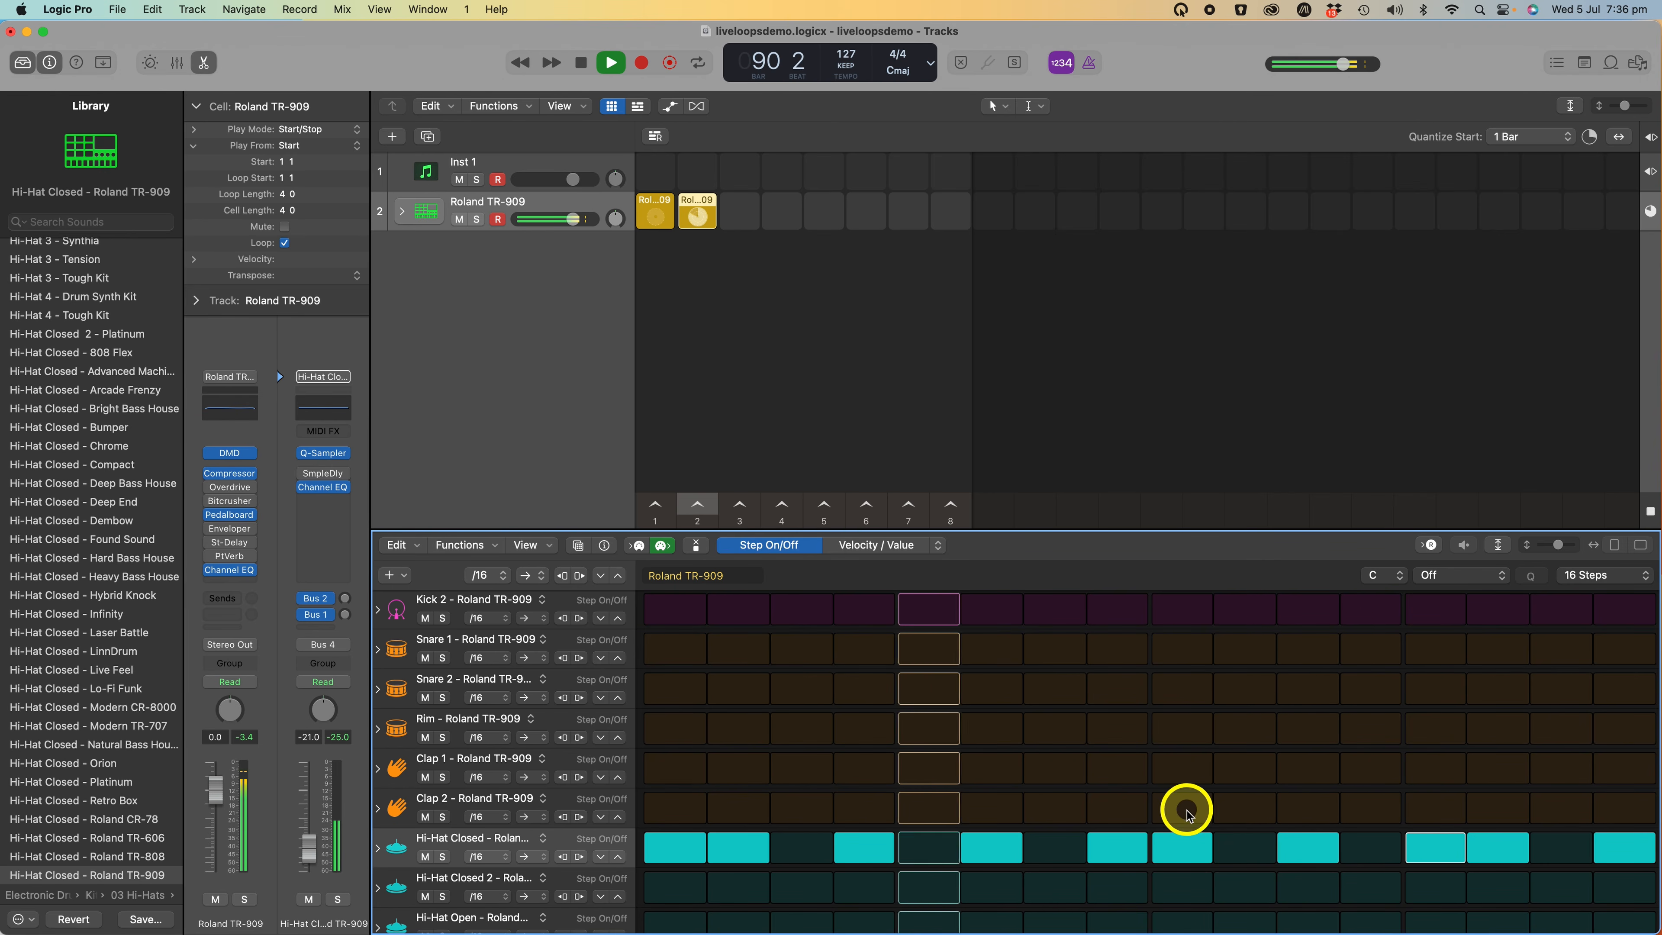
Copy the kick and hi-hat cell into the third slot of the Roland TR-909 track and select the copy.
{"action": "left_click", "coordinate": [707, 216]}
{"action": "left_click_drag", "start_coordinate": [703, 207], "coordinate": [742, 207]}
{"action": "left_click", "coordinate": [750, 216]}
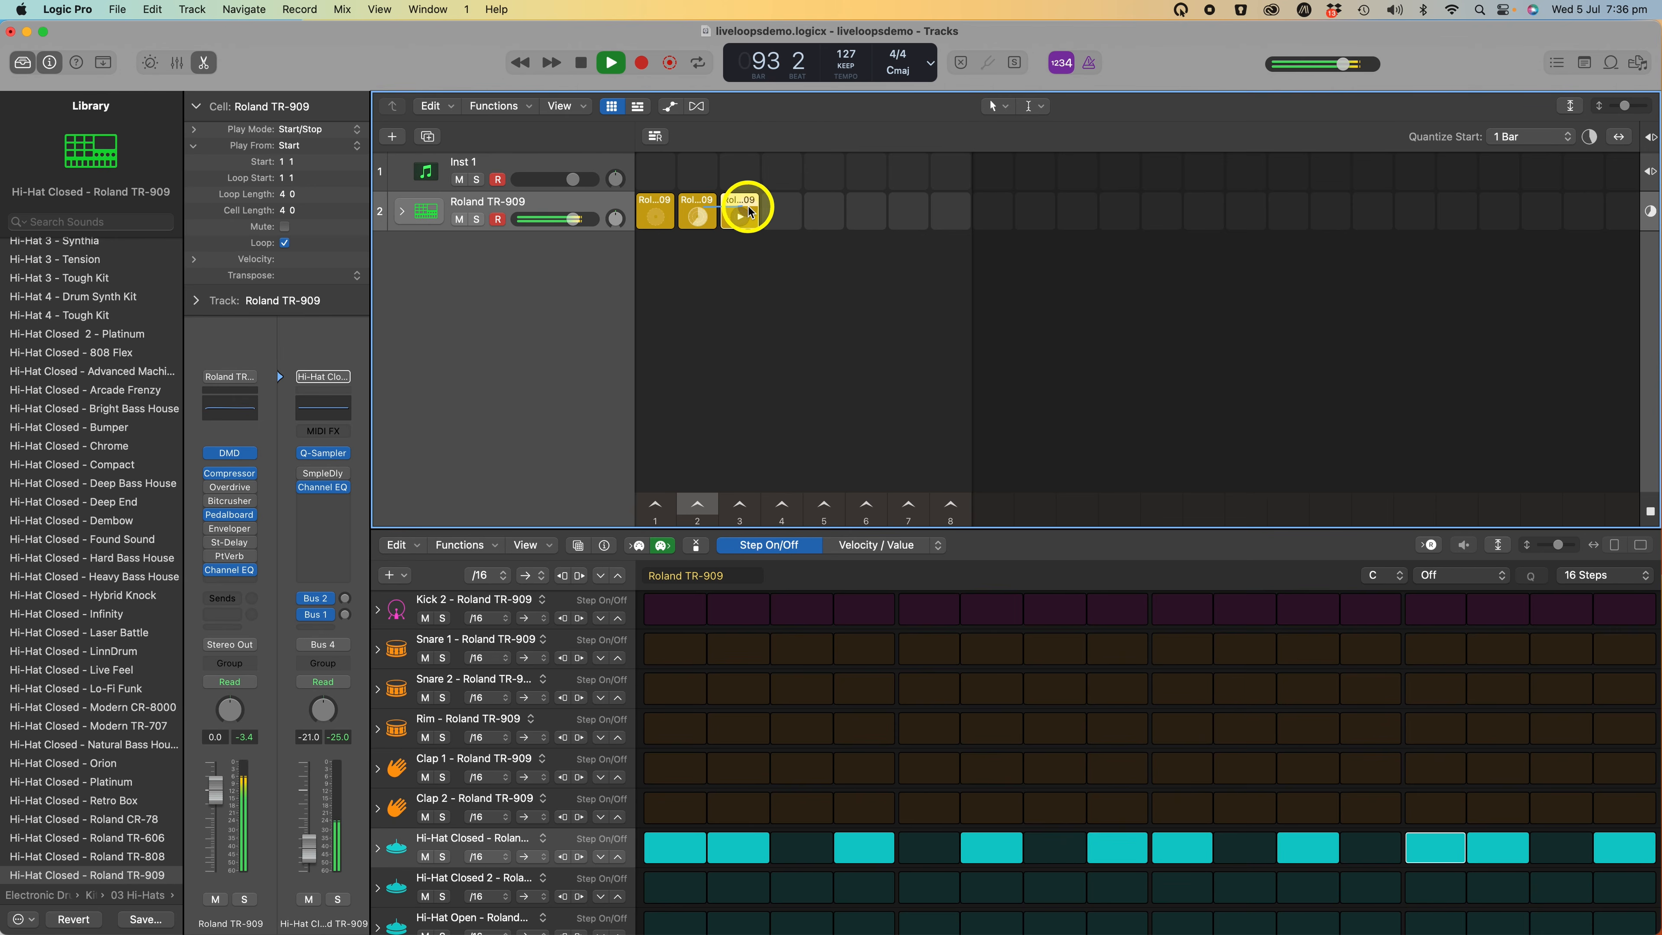
Program Clap 1 hits on steps 5 and 13 of the third cell, leaving step 9 off.
{"action": "scroll", "coordinate": [1211, 812], "scroll_direction": "up", "scroll_amount": 1}
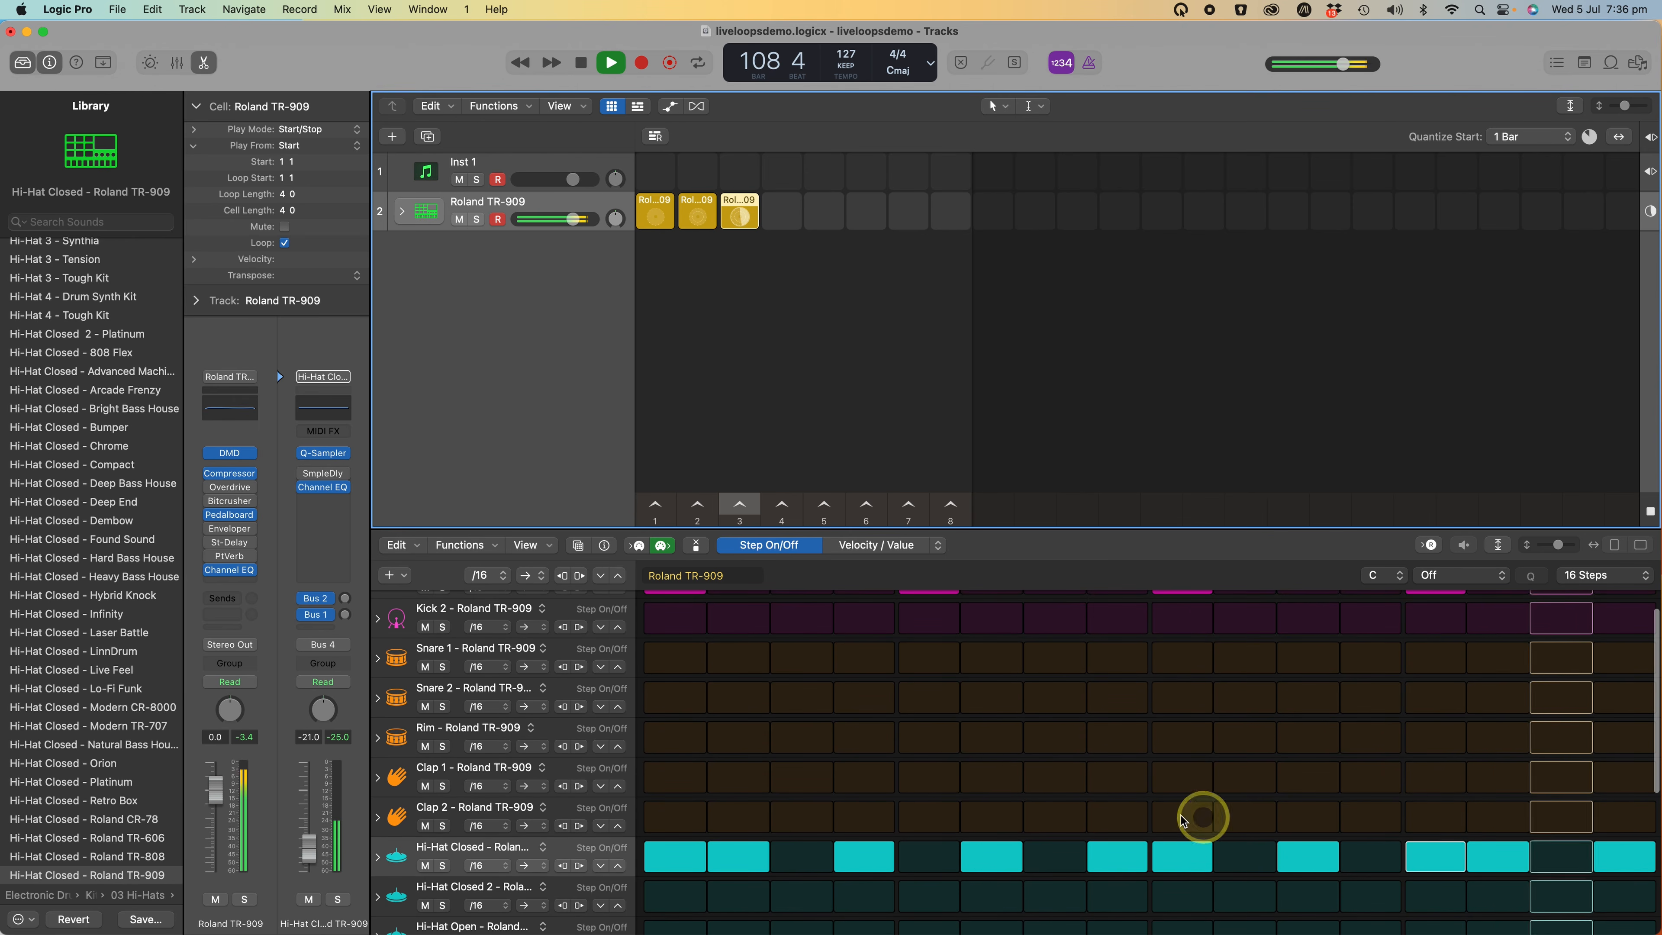
{"action": "left_click", "coordinate": [929, 777]}
{"action": "left_click", "coordinate": [1181, 777]}
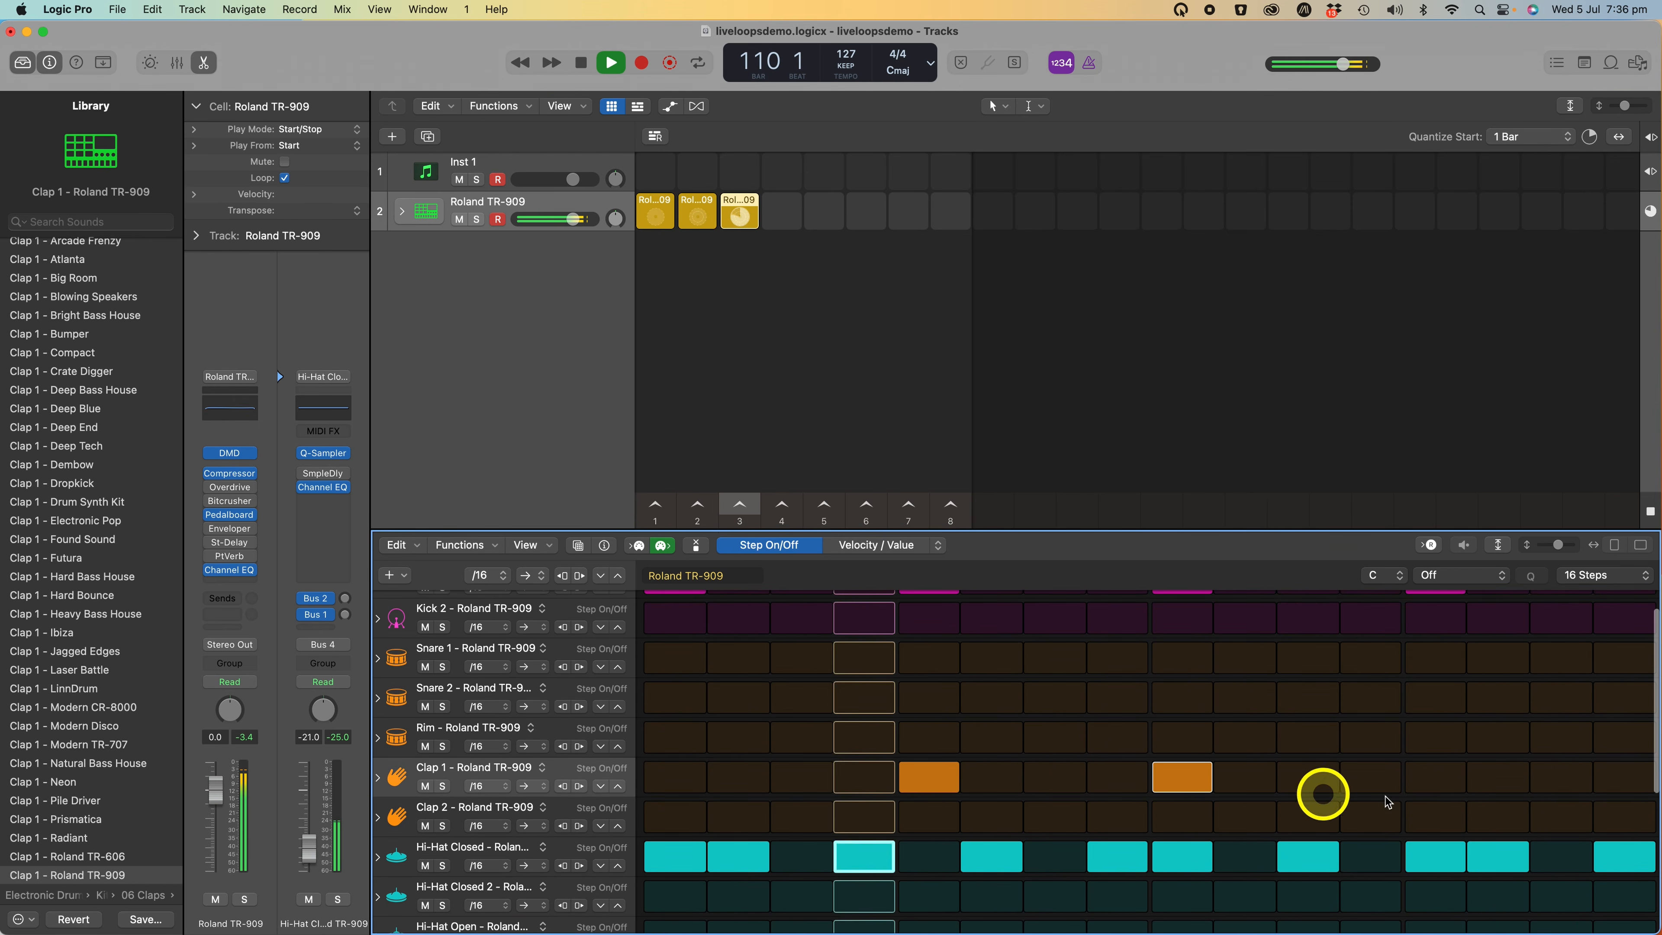
{"action": "left_click", "coordinate": [1436, 778]}
{"action": "left_click", "coordinate": [1161, 791]}
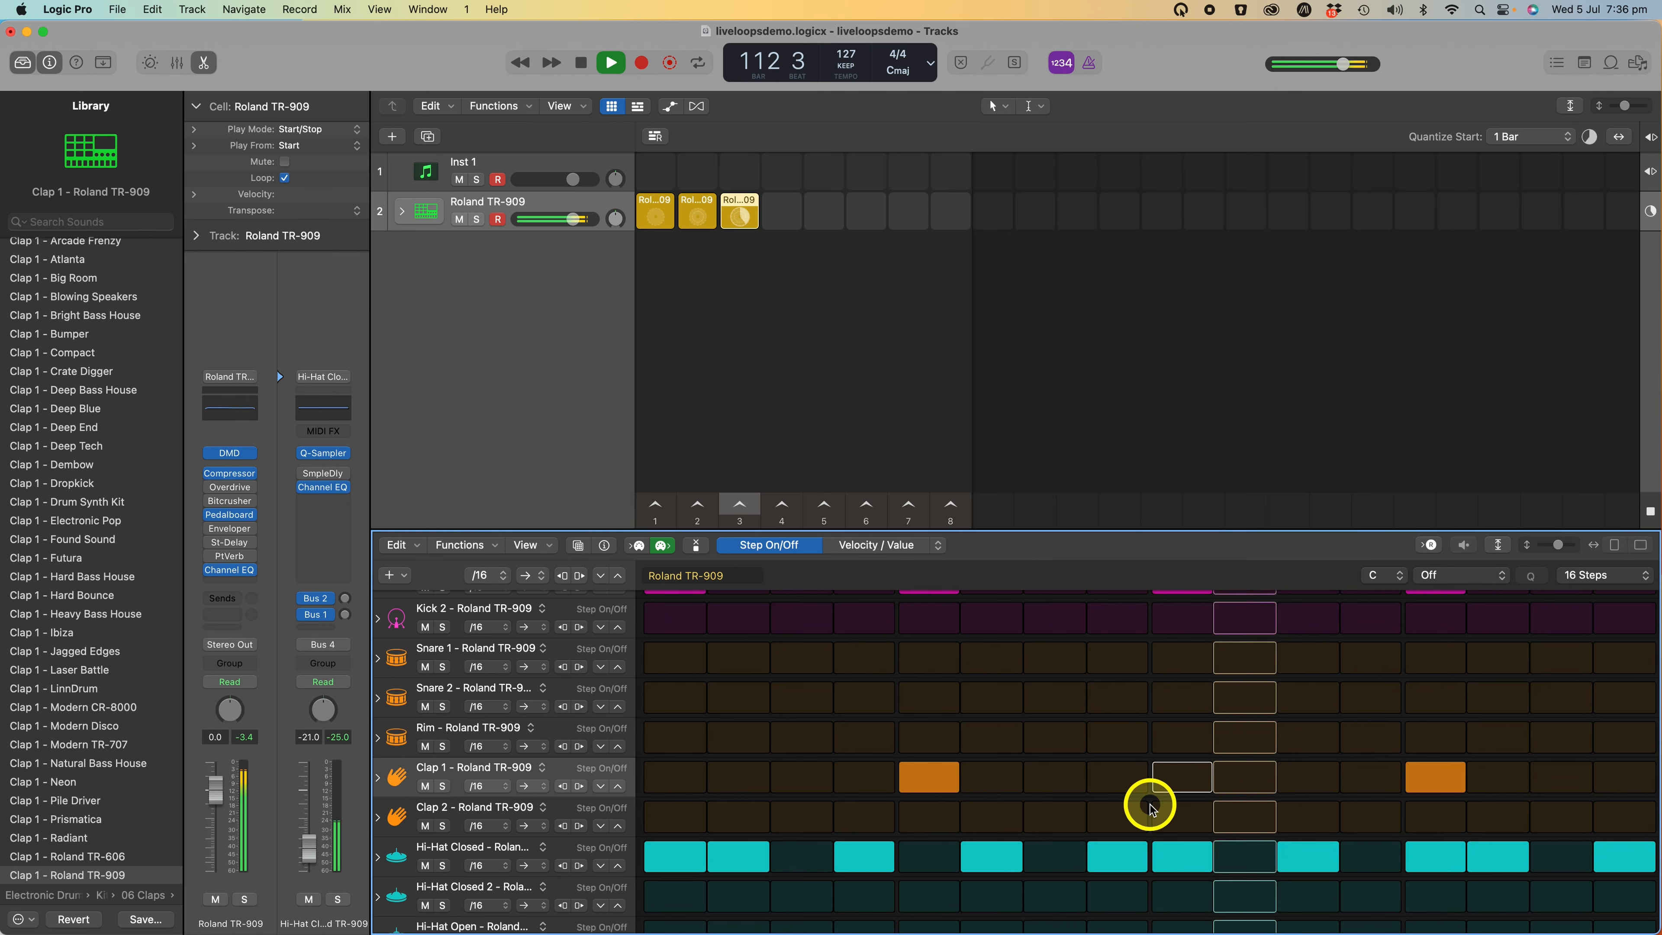
{"action": "left_click", "coordinate": [938, 786]}
{"action": "left_click", "coordinate": [1208, 788]}
{"action": "left_click", "coordinate": [1440, 782]}
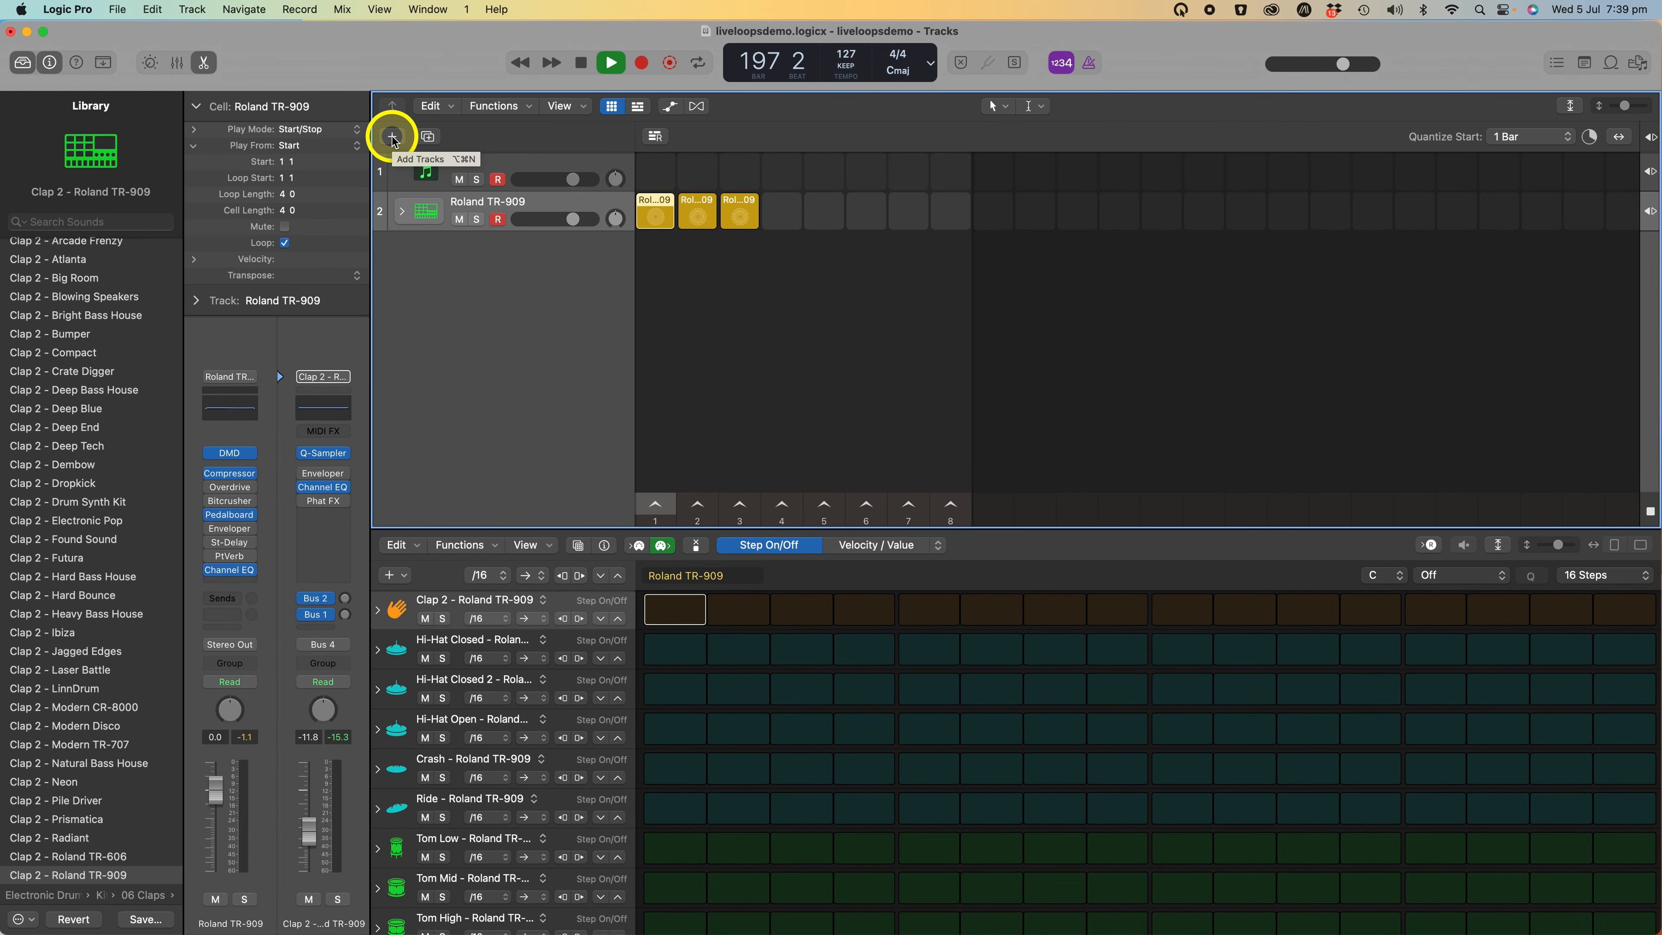
Create a software instrument track with stereo Alchemy as the instrument and load the Boxy Synth Bass sound.
{"action": "left_click", "coordinate": [392, 138]}
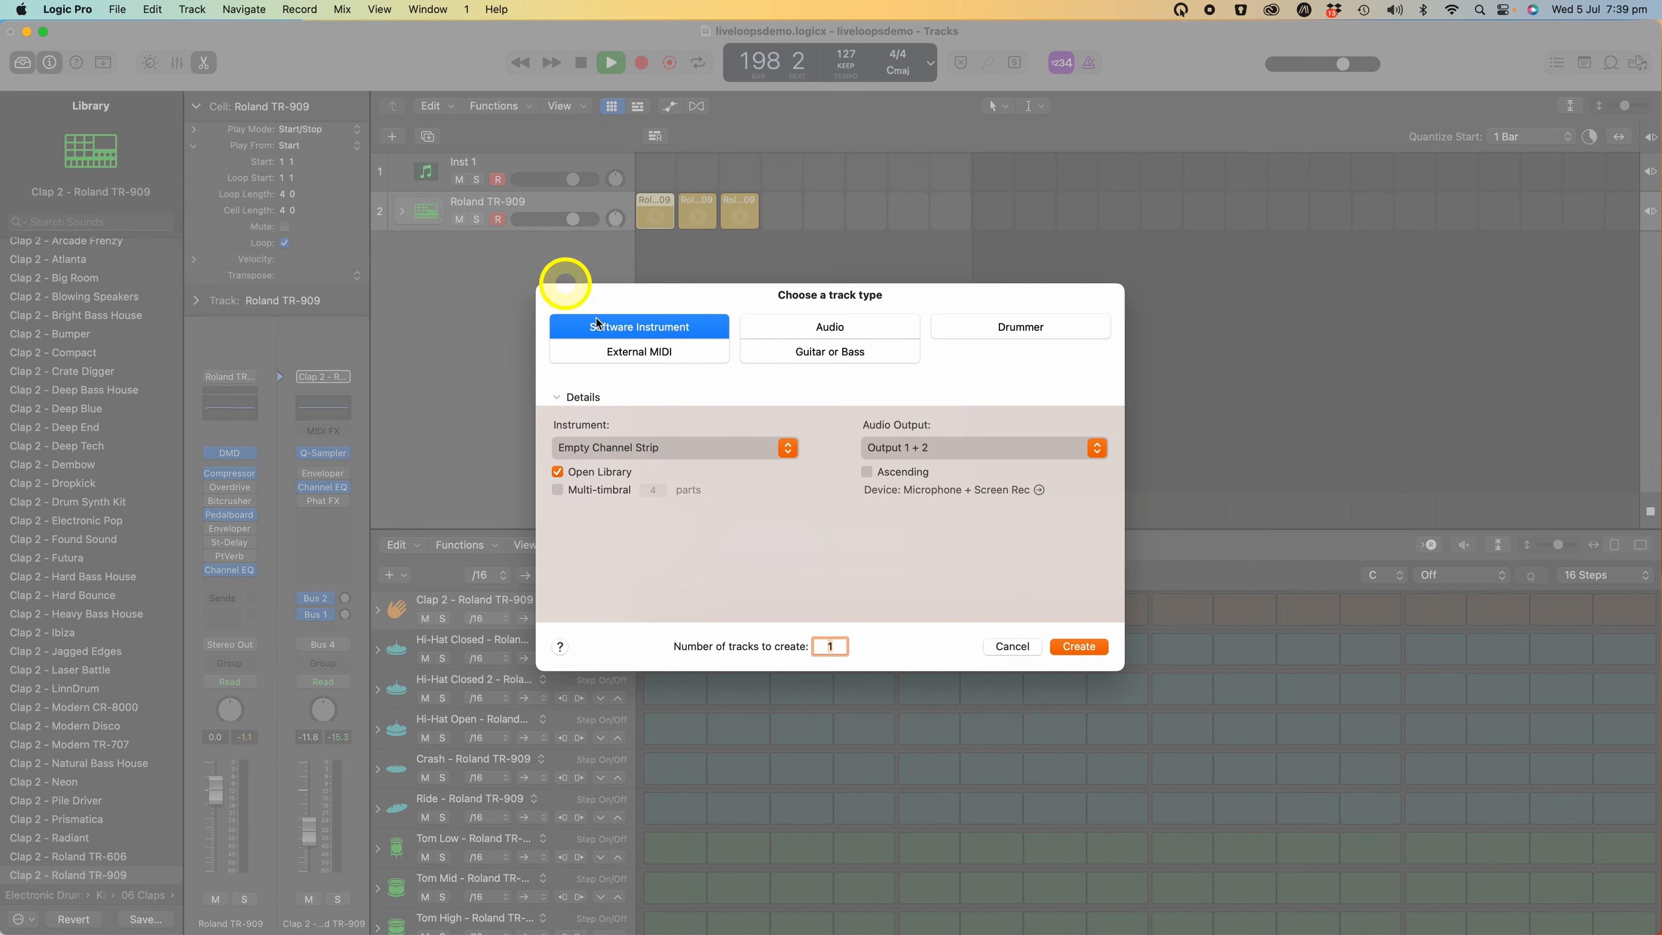
{"action": "left_click", "coordinate": [709, 447]}
{"action": "mouse_move", "coordinate": [701, 488]}
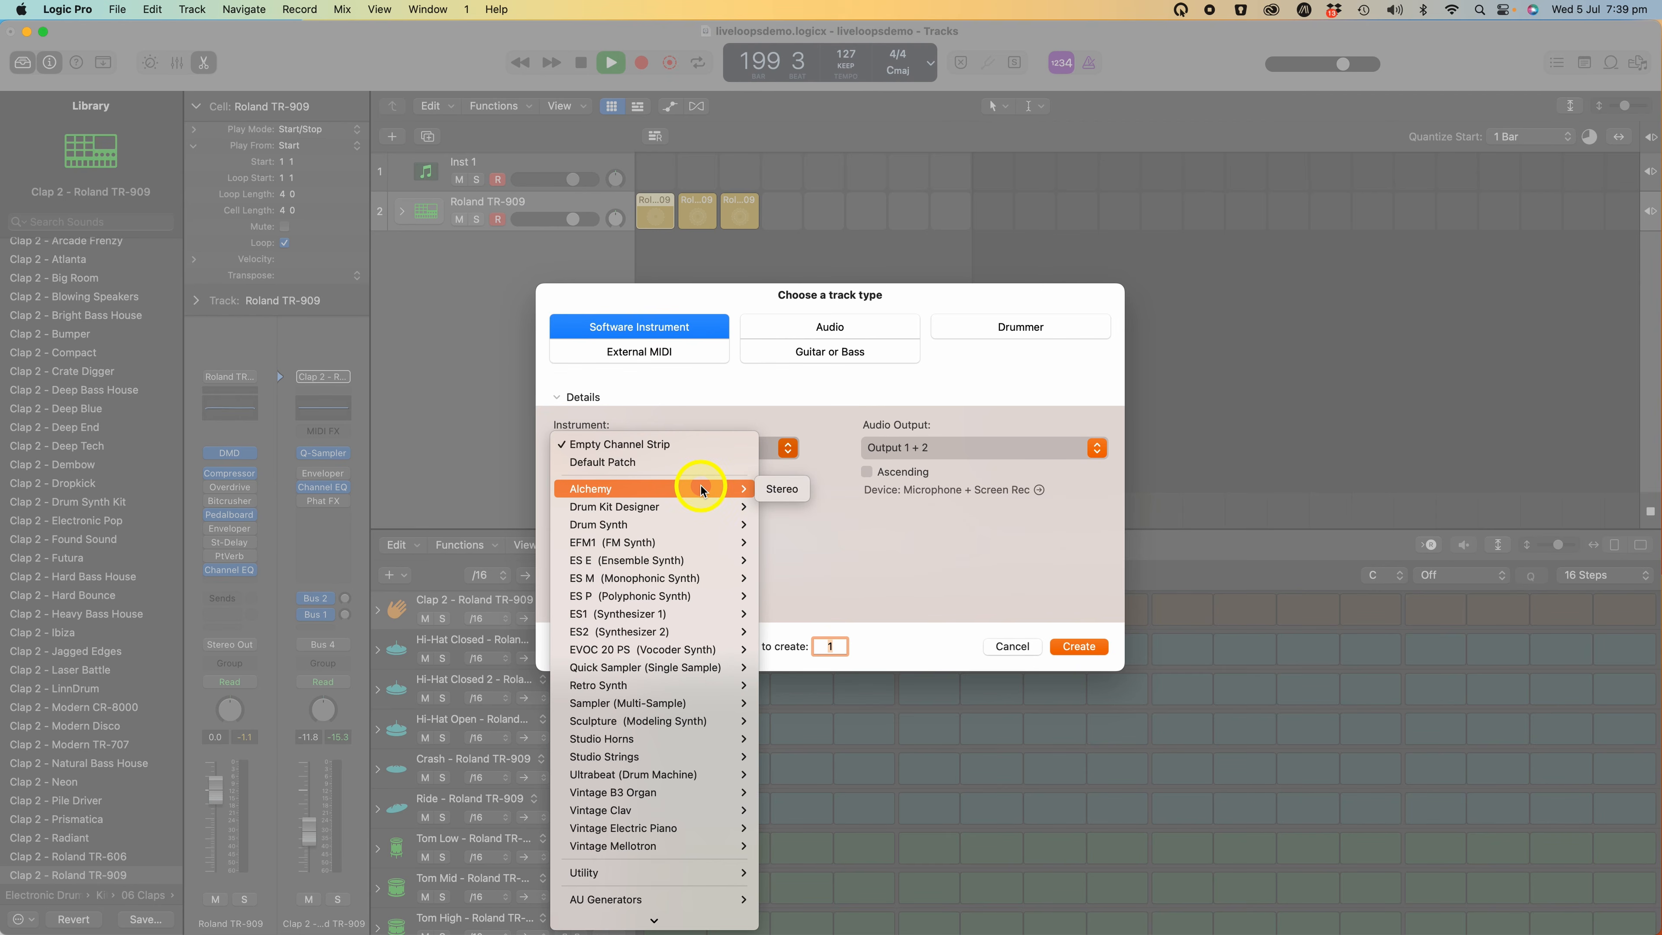
{"action": "left_click", "coordinate": [782, 491]}
{"action": "left_click", "coordinate": [1078, 646]}
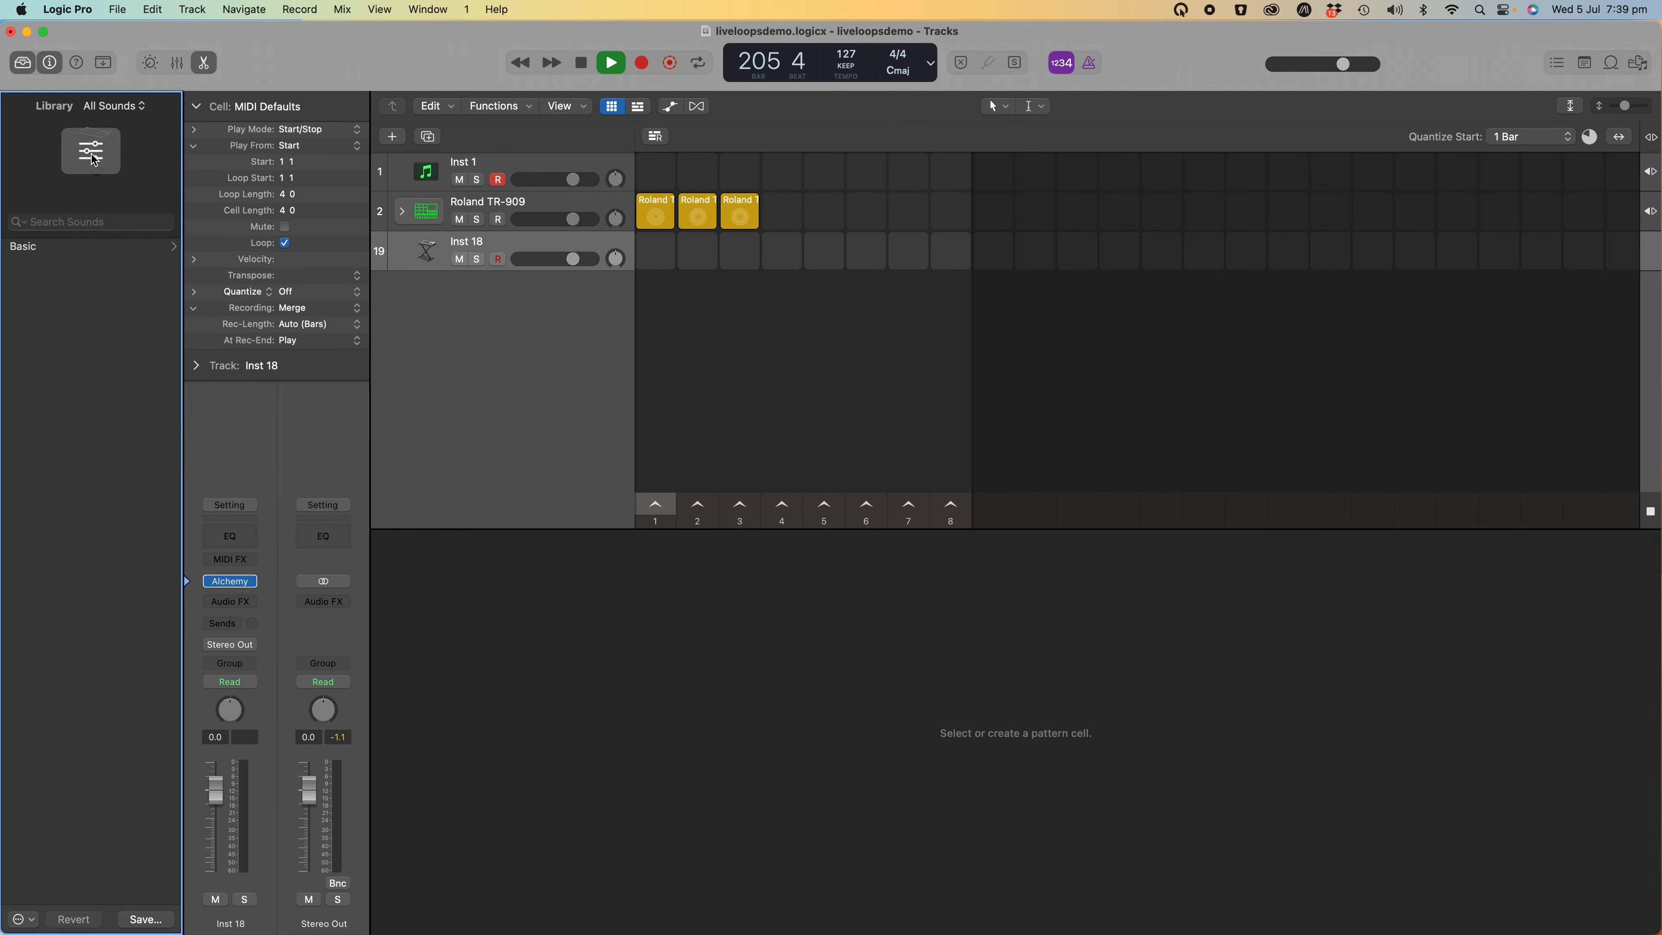
{"action": "left_click", "coordinate": [94, 156]}
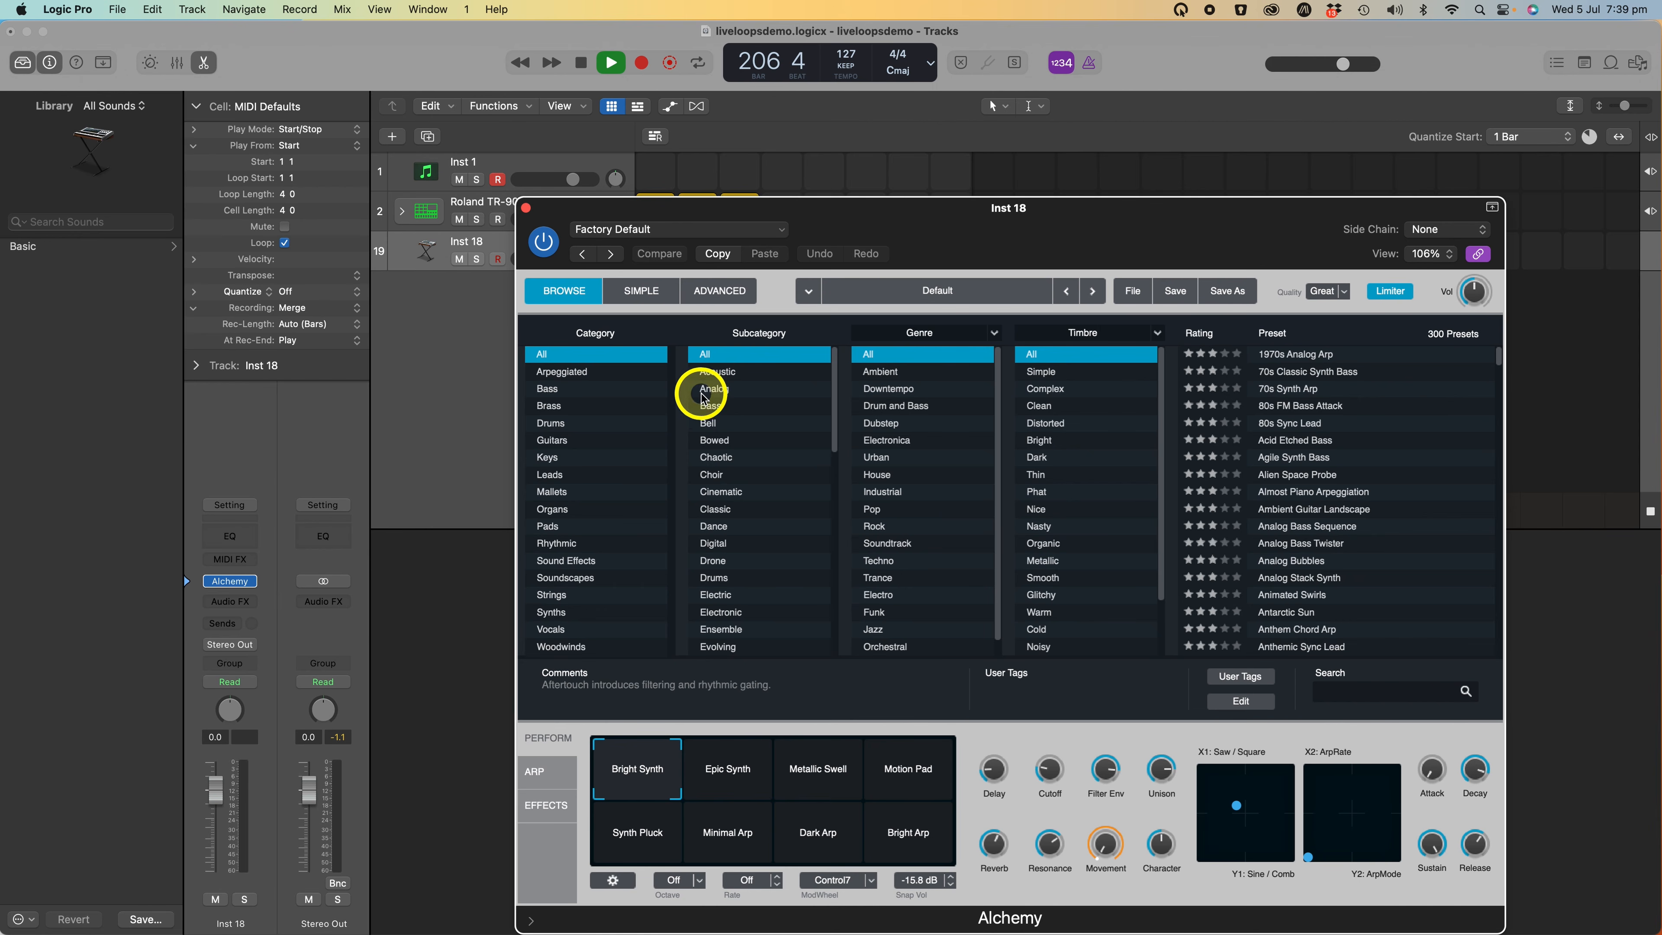
{"action": "left_click", "coordinate": [581, 407]}
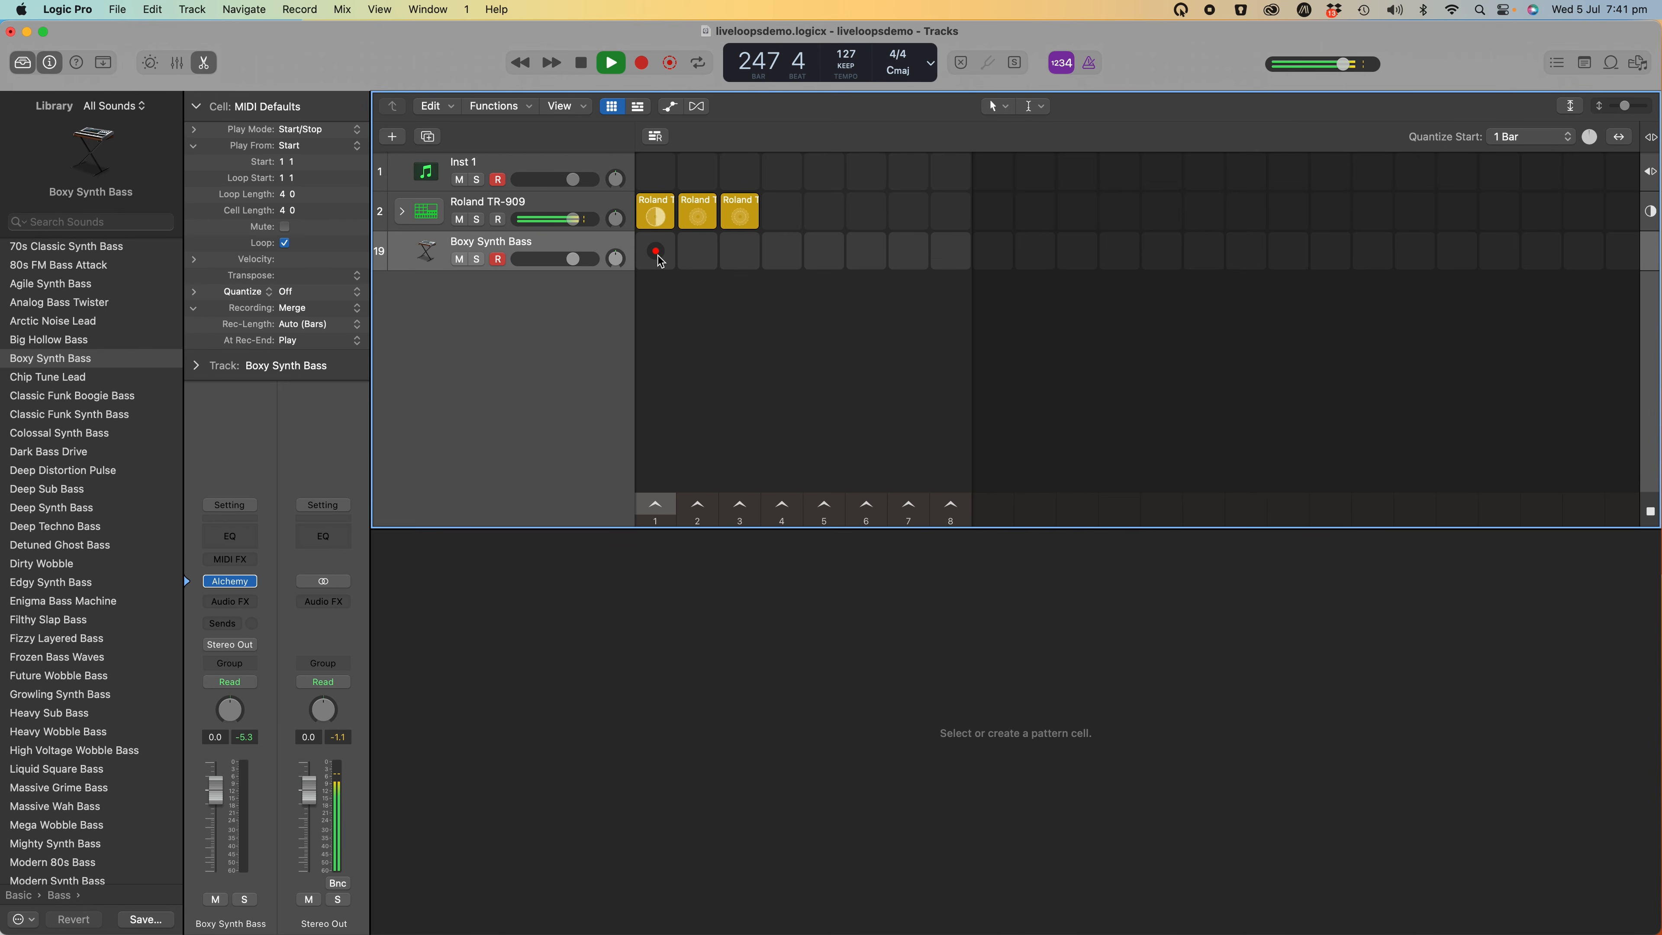
Record a bass line into the first cell of the Boxy Synth Bass track and stop playback.
{"action": "left_click", "coordinate": [656, 253]}
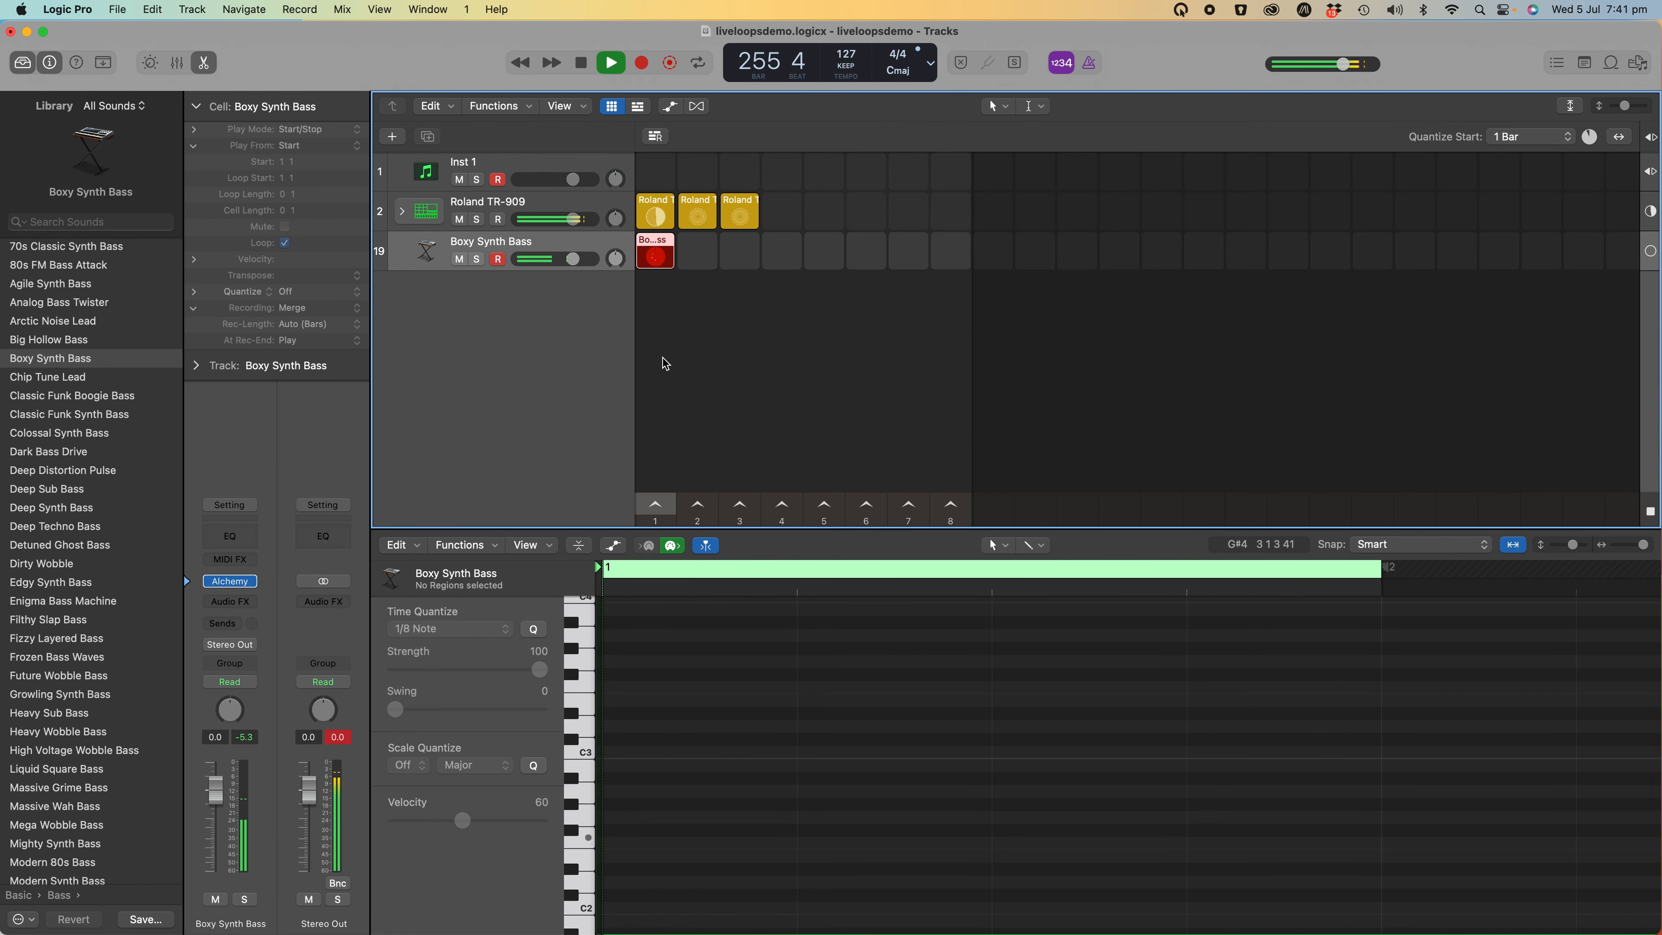
{"action": "left_click", "coordinate": [663, 358]}
{"action": "left_click", "coordinate": [591, 64]}
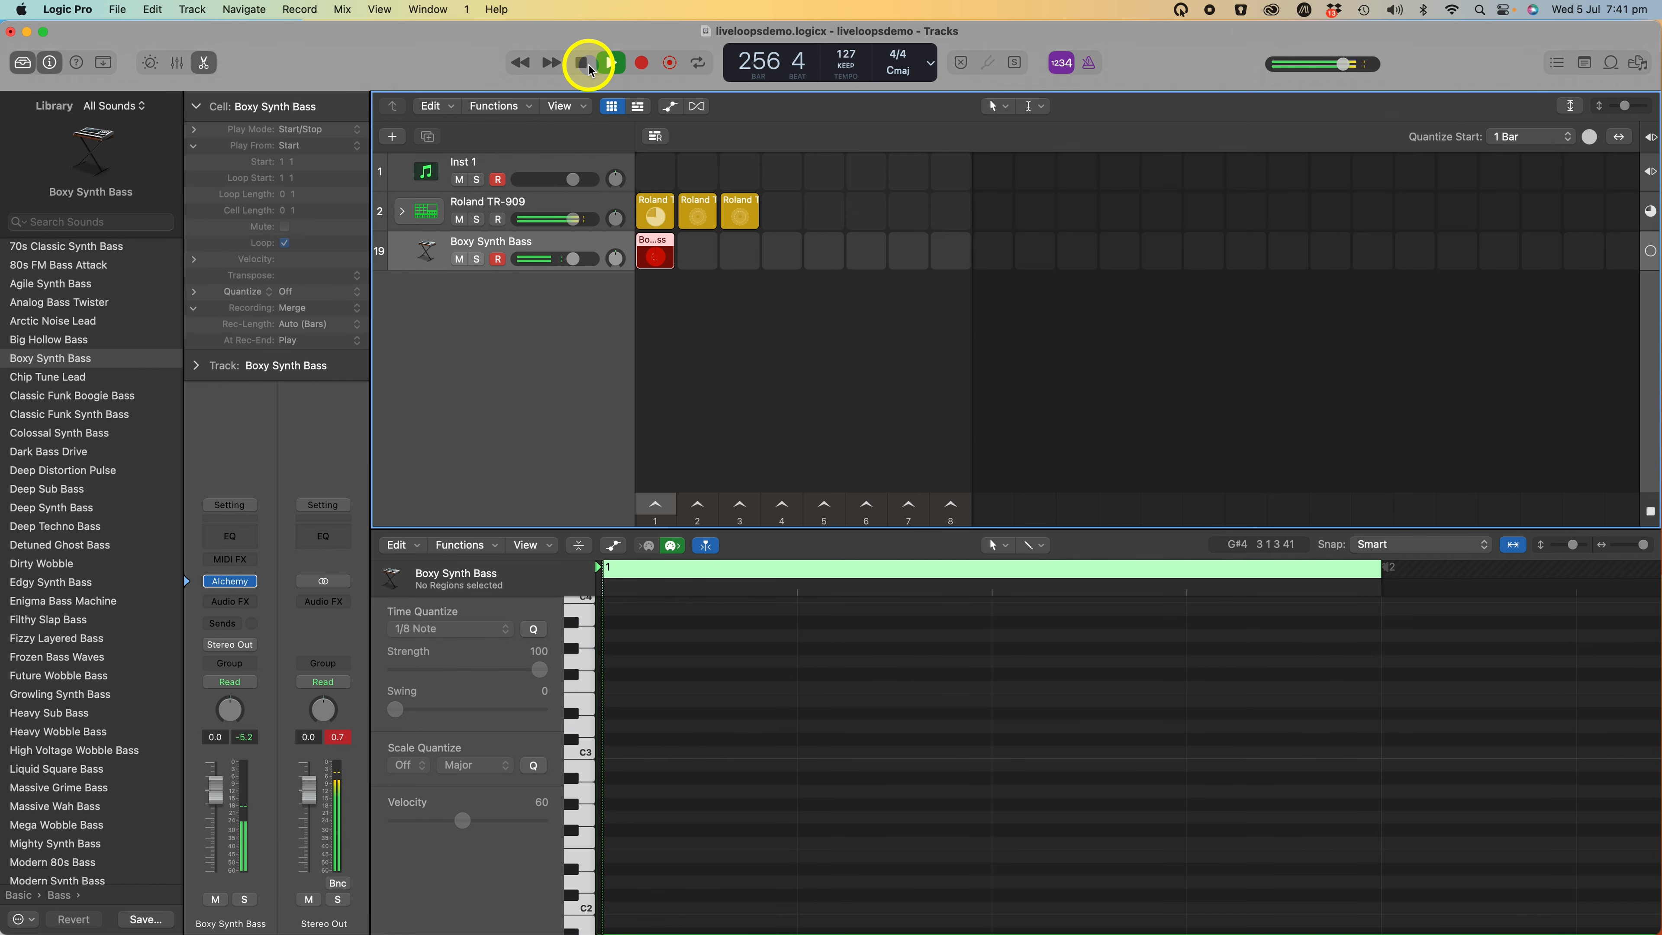
Move the six recorded bass notes three bars earlier to the start of bar 1 and shorten the cell's loop to six bars.
{"action": "left_click", "coordinate": [1210, 854]}
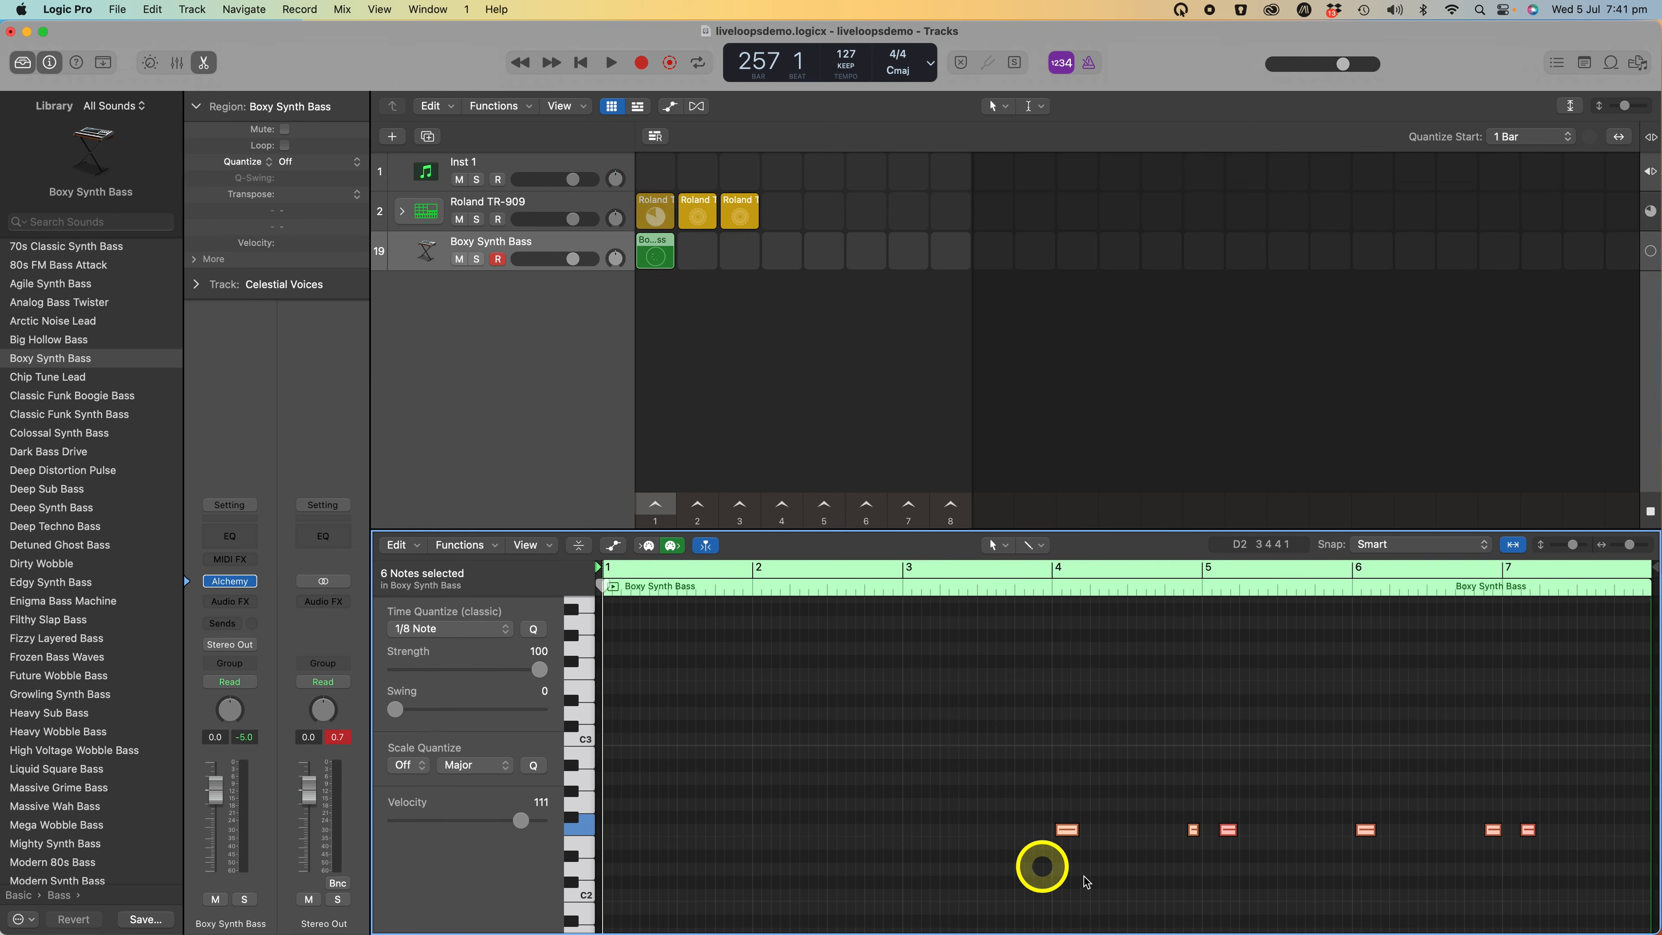
{"action": "left_click_drag", "start_coordinate": [1069, 836], "coordinate": [618, 833]}
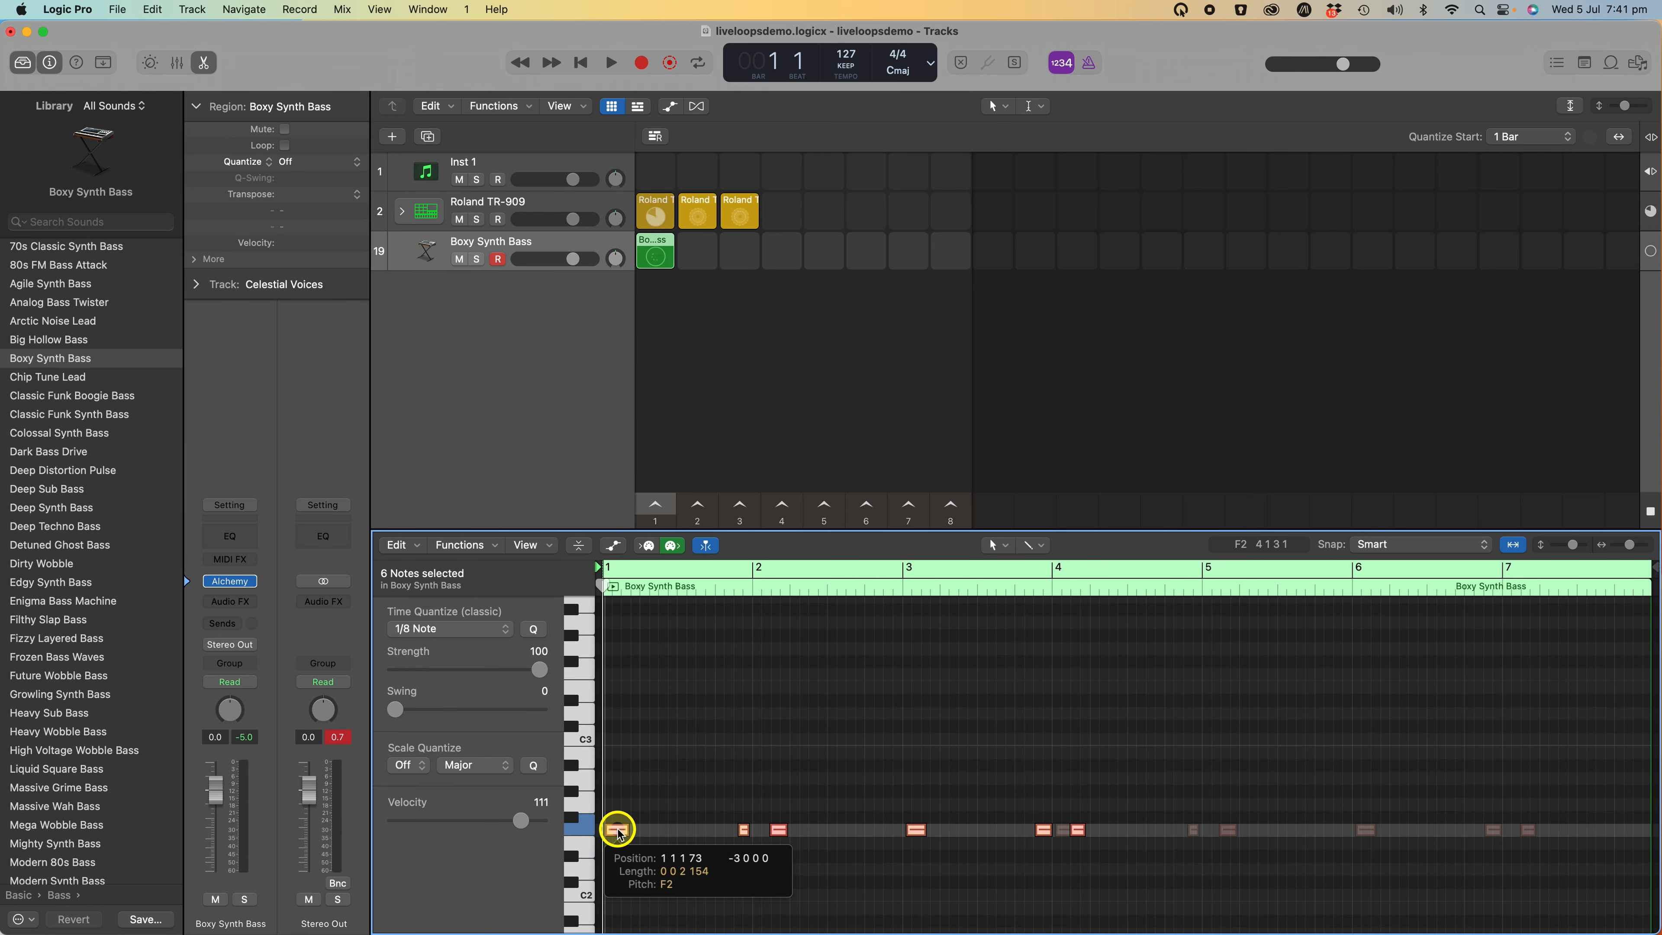
{"action": "left_click_drag", "start_coordinate": [618, 834], "coordinate": [616, 825]}
{"action": "scroll", "coordinate": [616, 825], "scroll_direction": "down", "scroll_amount": 2}
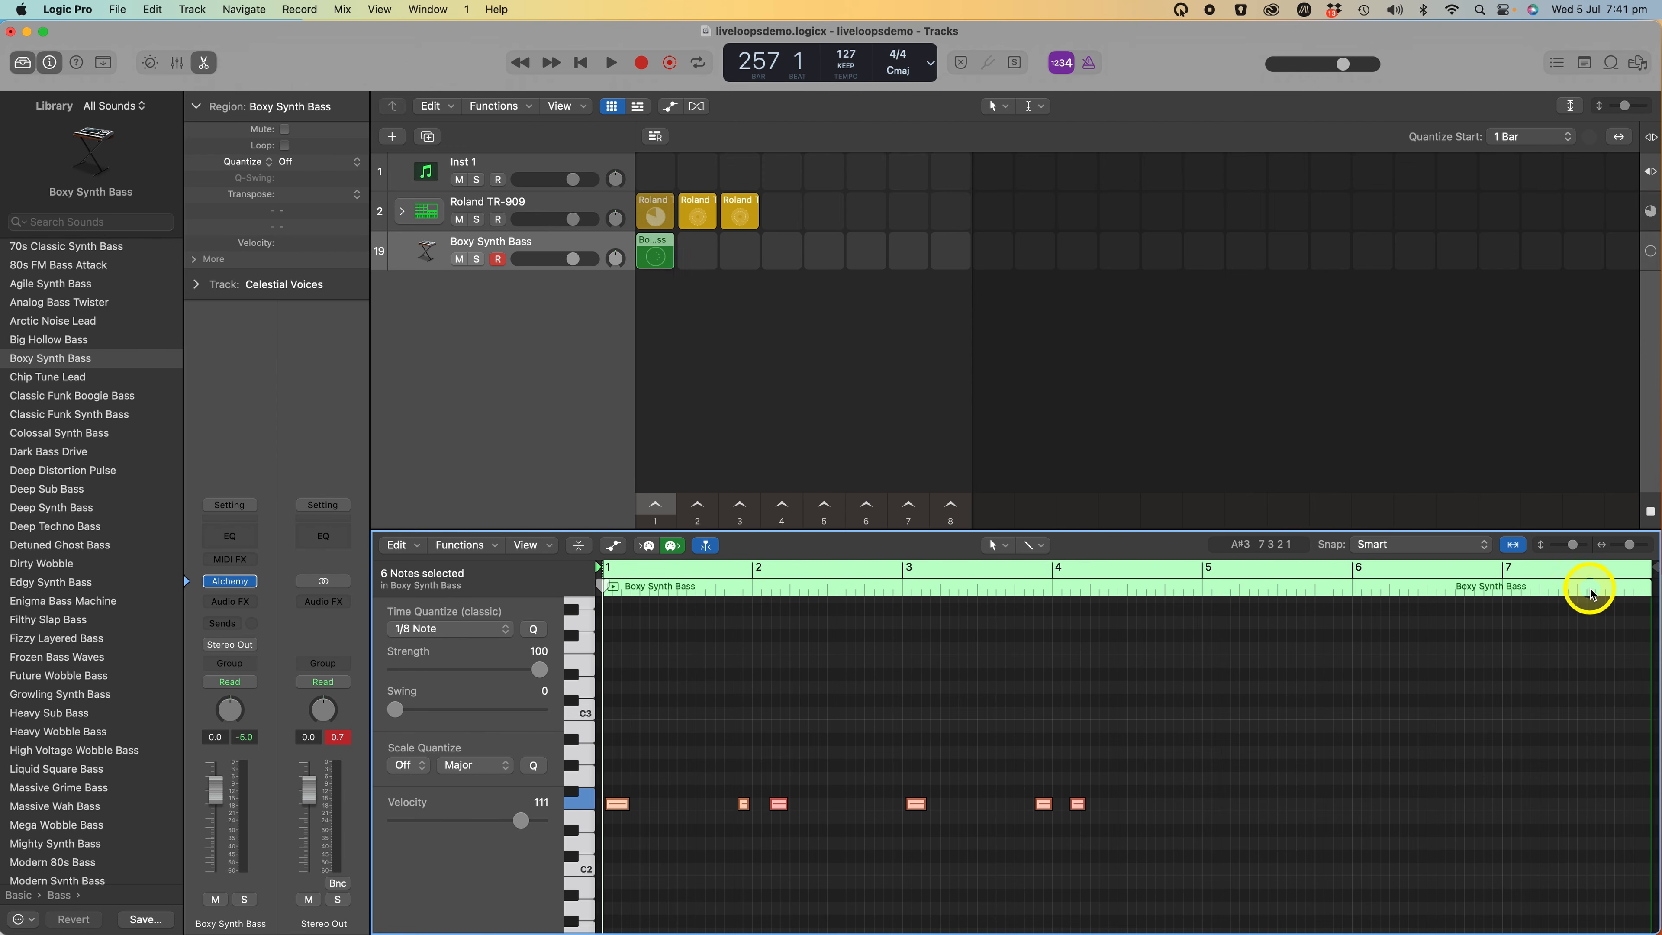
{"action": "left_click_drag", "start_coordinate": [1646, 571], "coordinate": [1314, 575]}
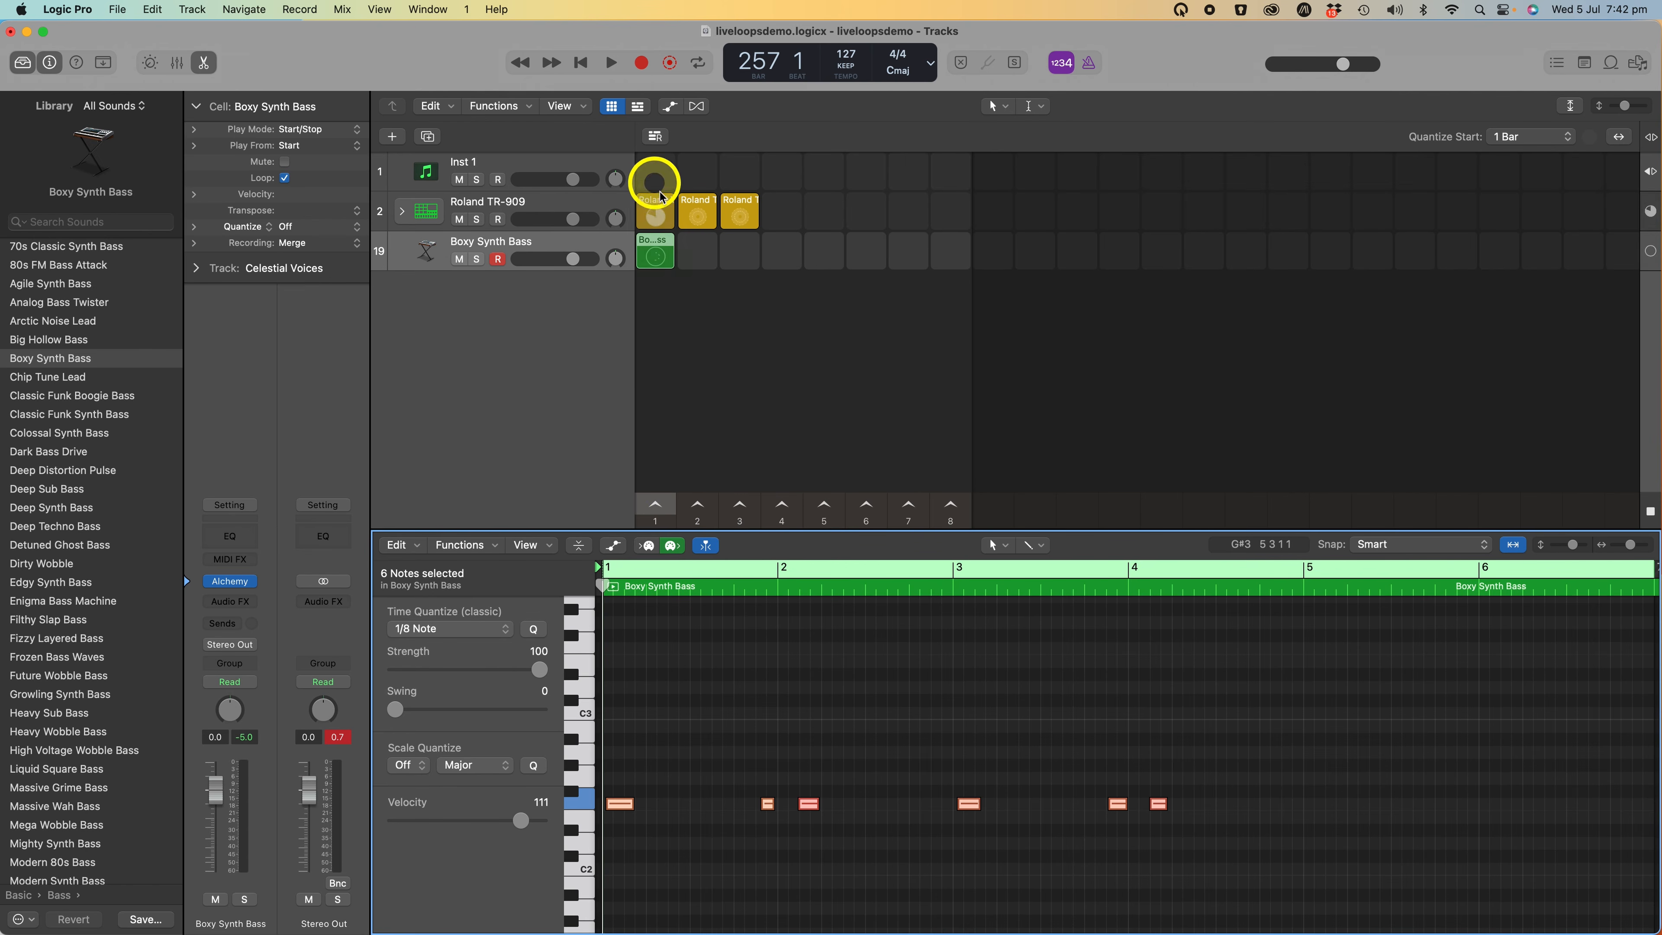
Trigger scene 1 to hear the first drum cell and the bass cell playing together.
{"action": "left_click", "coordinate": [667, 524]}
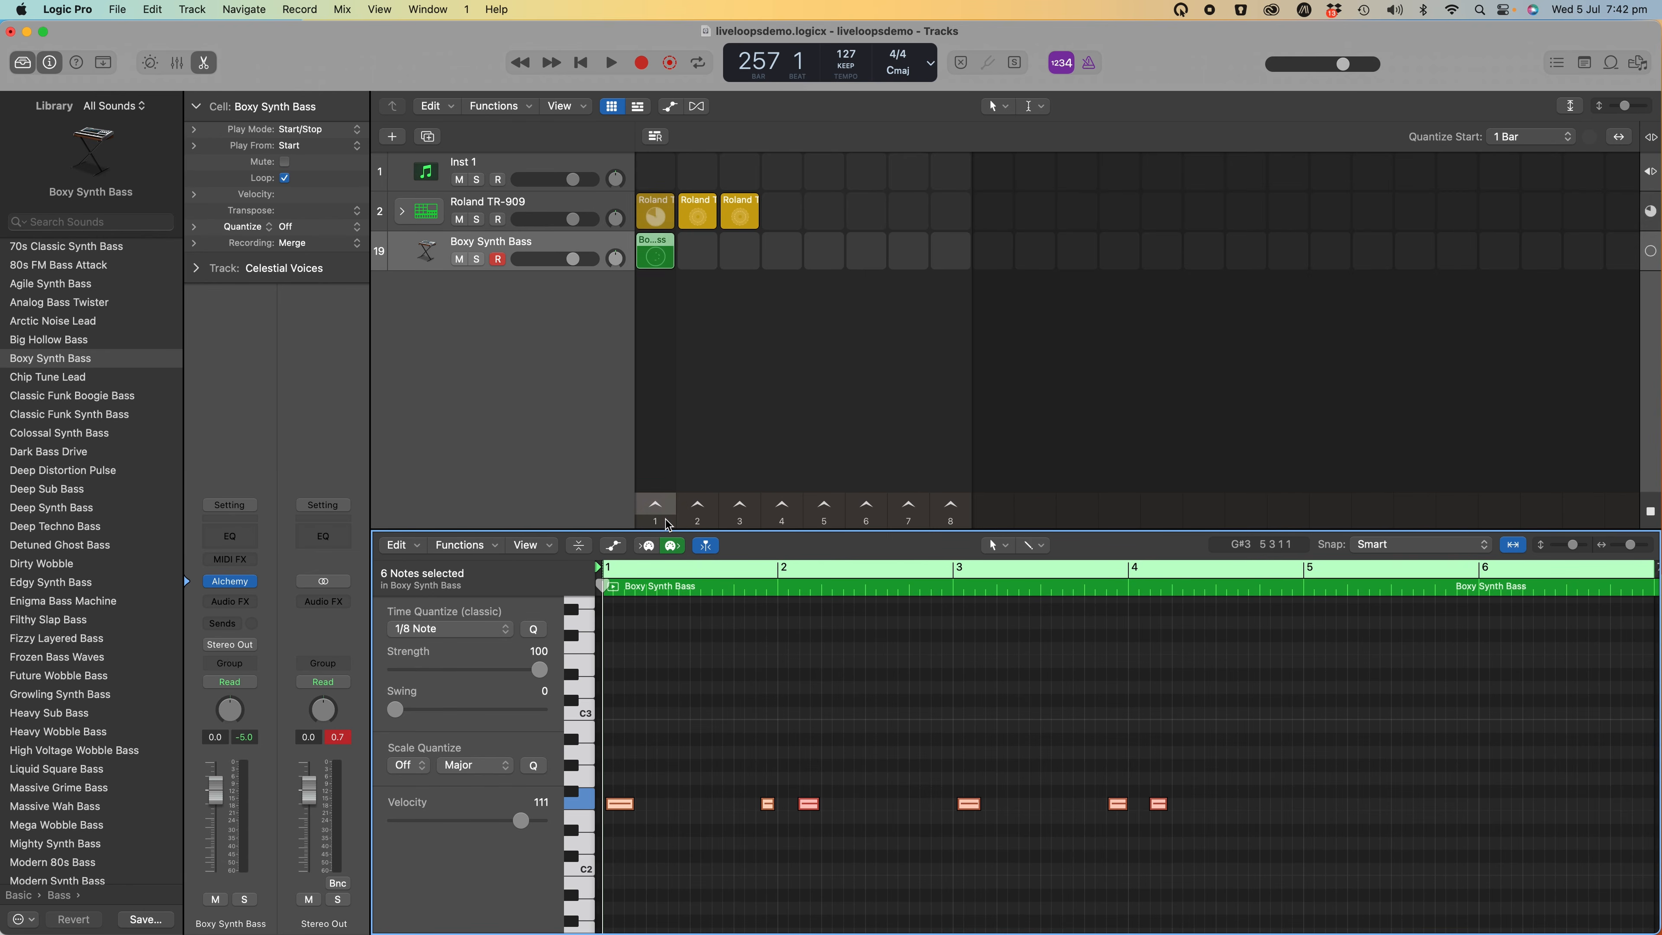
{"action": "left_click", "coordinate": [667, 524]}
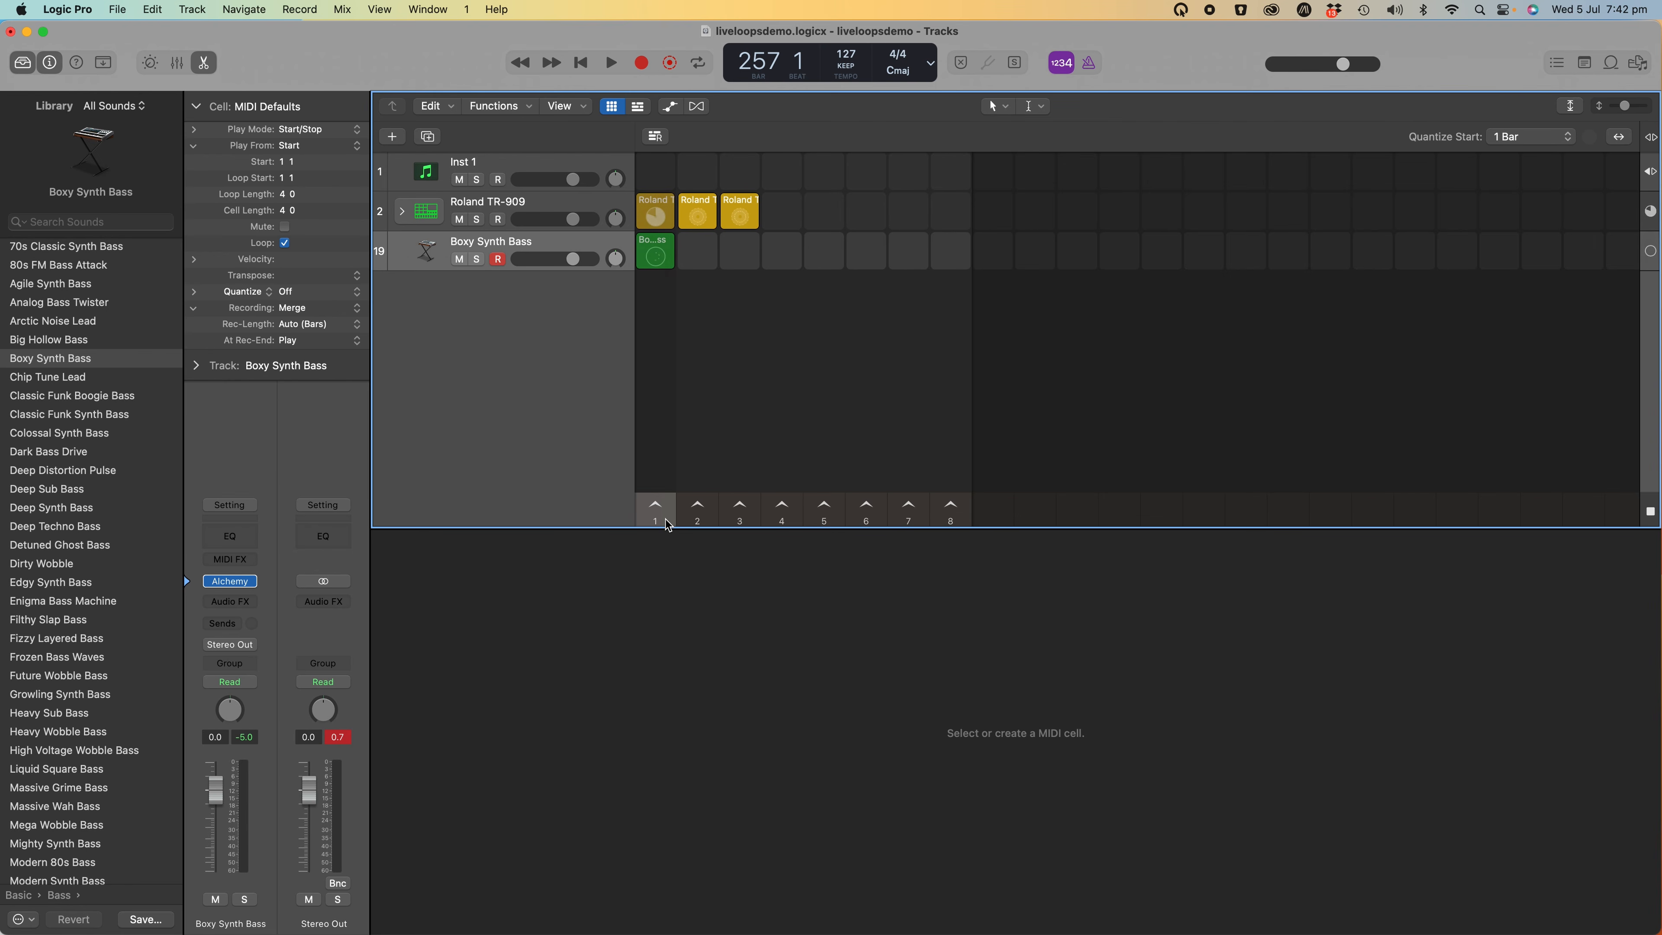
{"action": "left_click", "coordinate": [667, 524]}
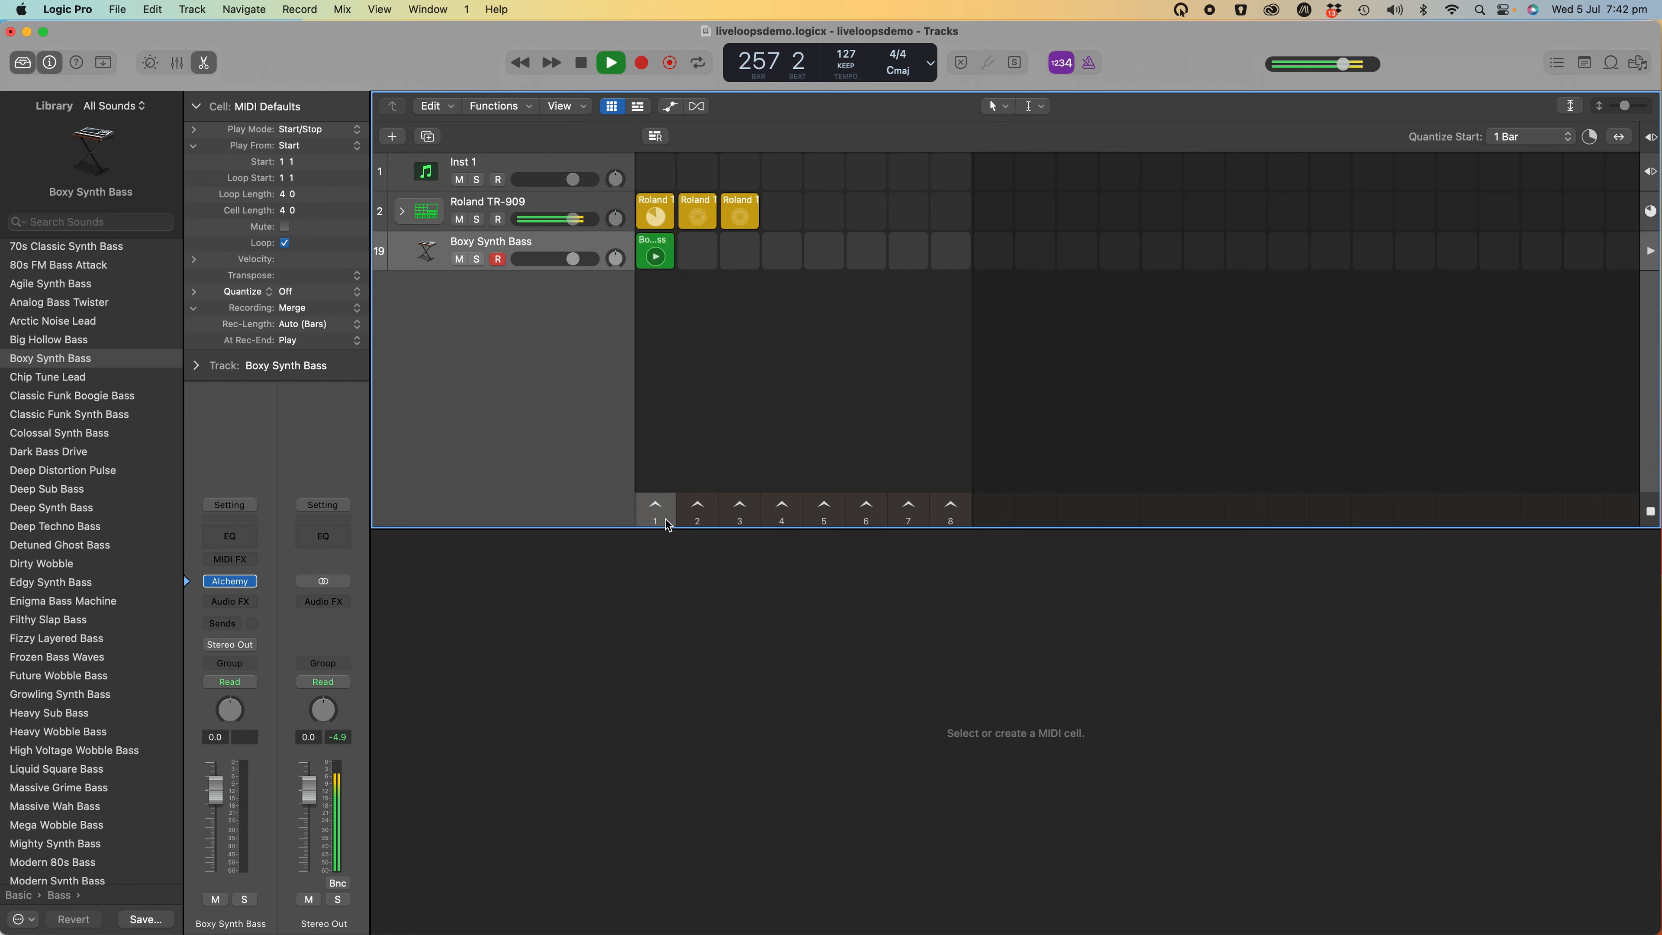
{"action": "left_click", "coordinate": [656, 259]}
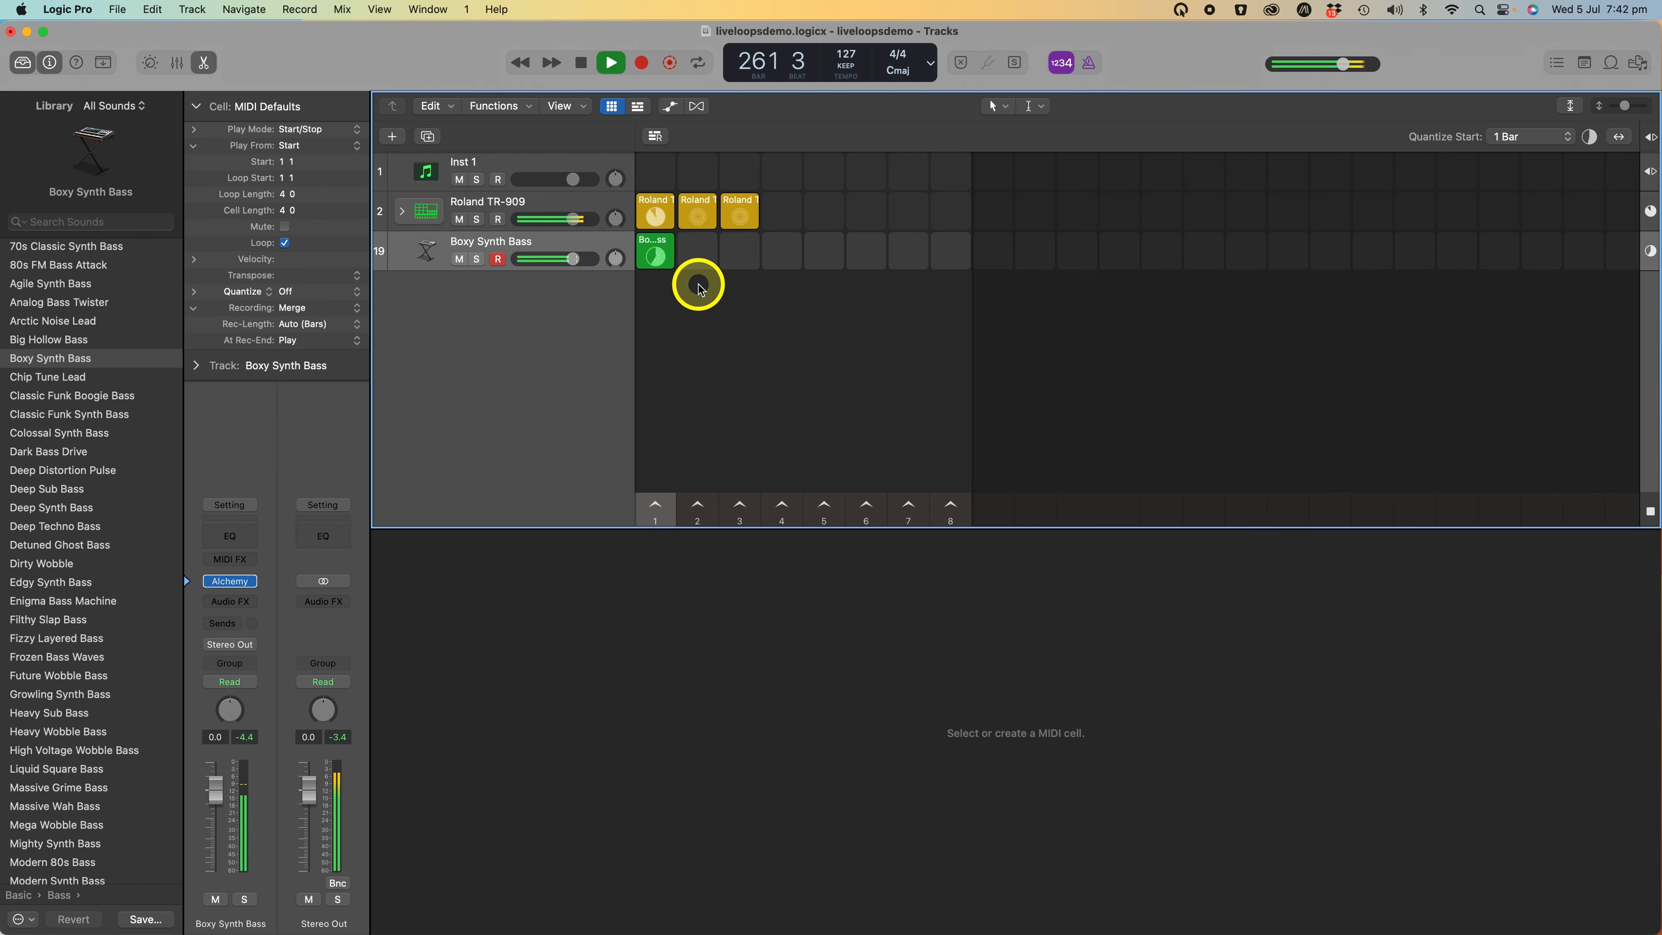
Quantize all six notes in the bass cell to 1/8 notes and play the loop back.
{"action": "left_click", "coordinate": [664, 254]}
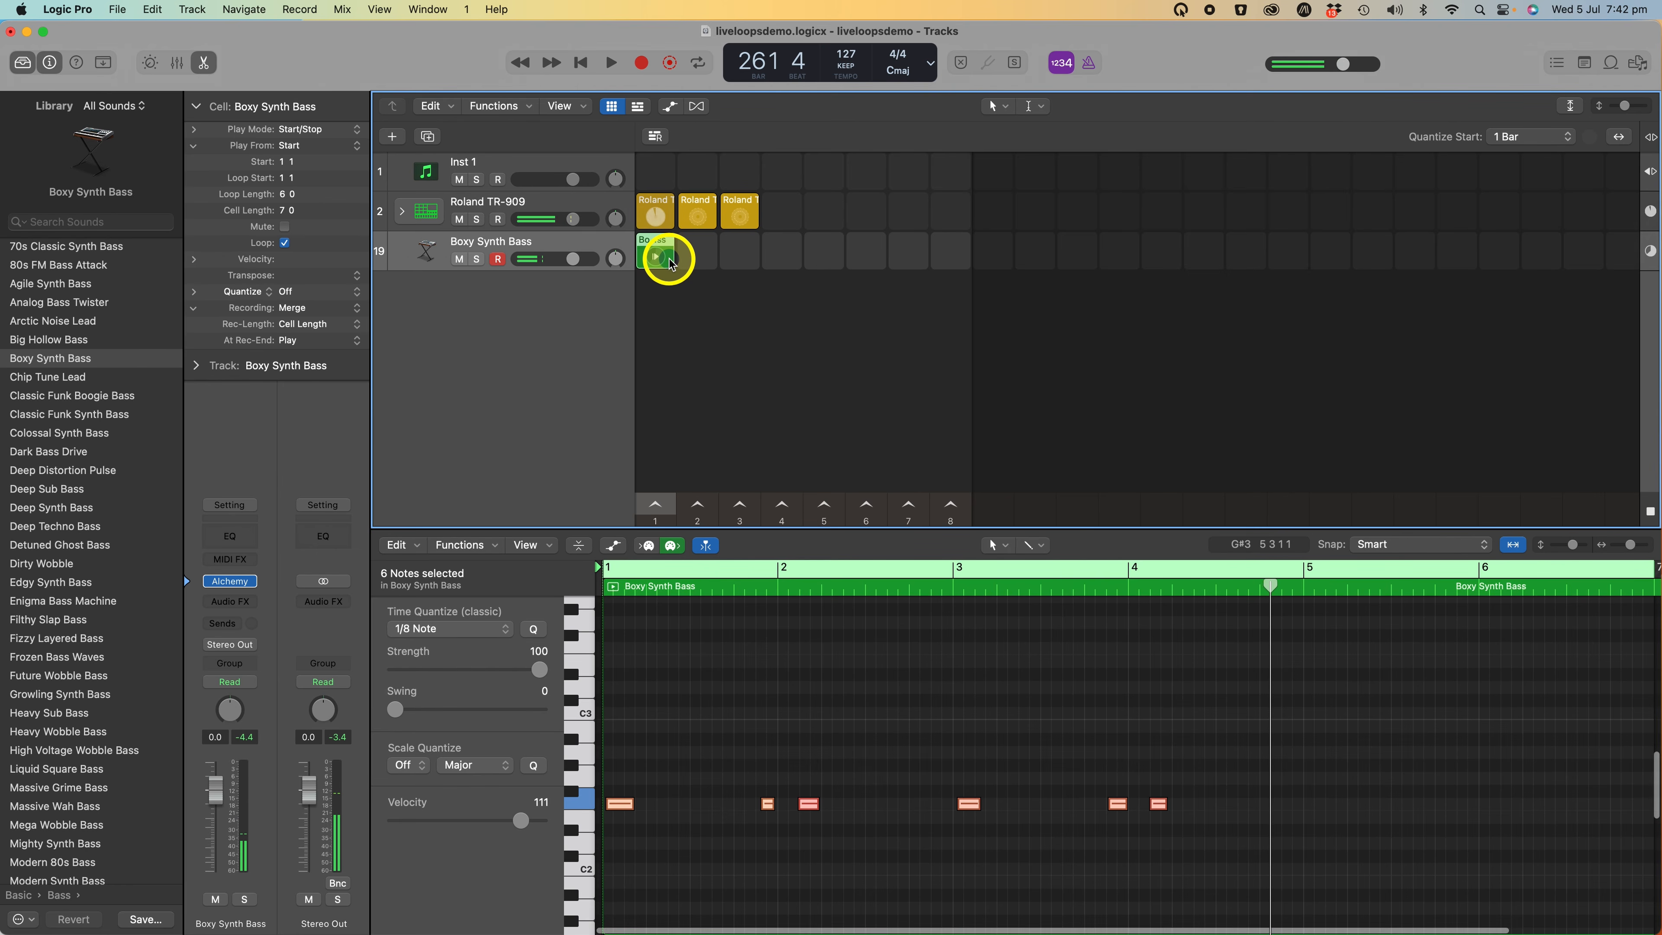
{"action": "left_click_drag", "start_coordinate": [619, 745], "coordinate": [1124, 863]}
{"action": "left_click", "coordinate": [438, 629]}
{"action": "left_click", "coordinate": [438, 630]}
{"action": "key", "text": "space"}
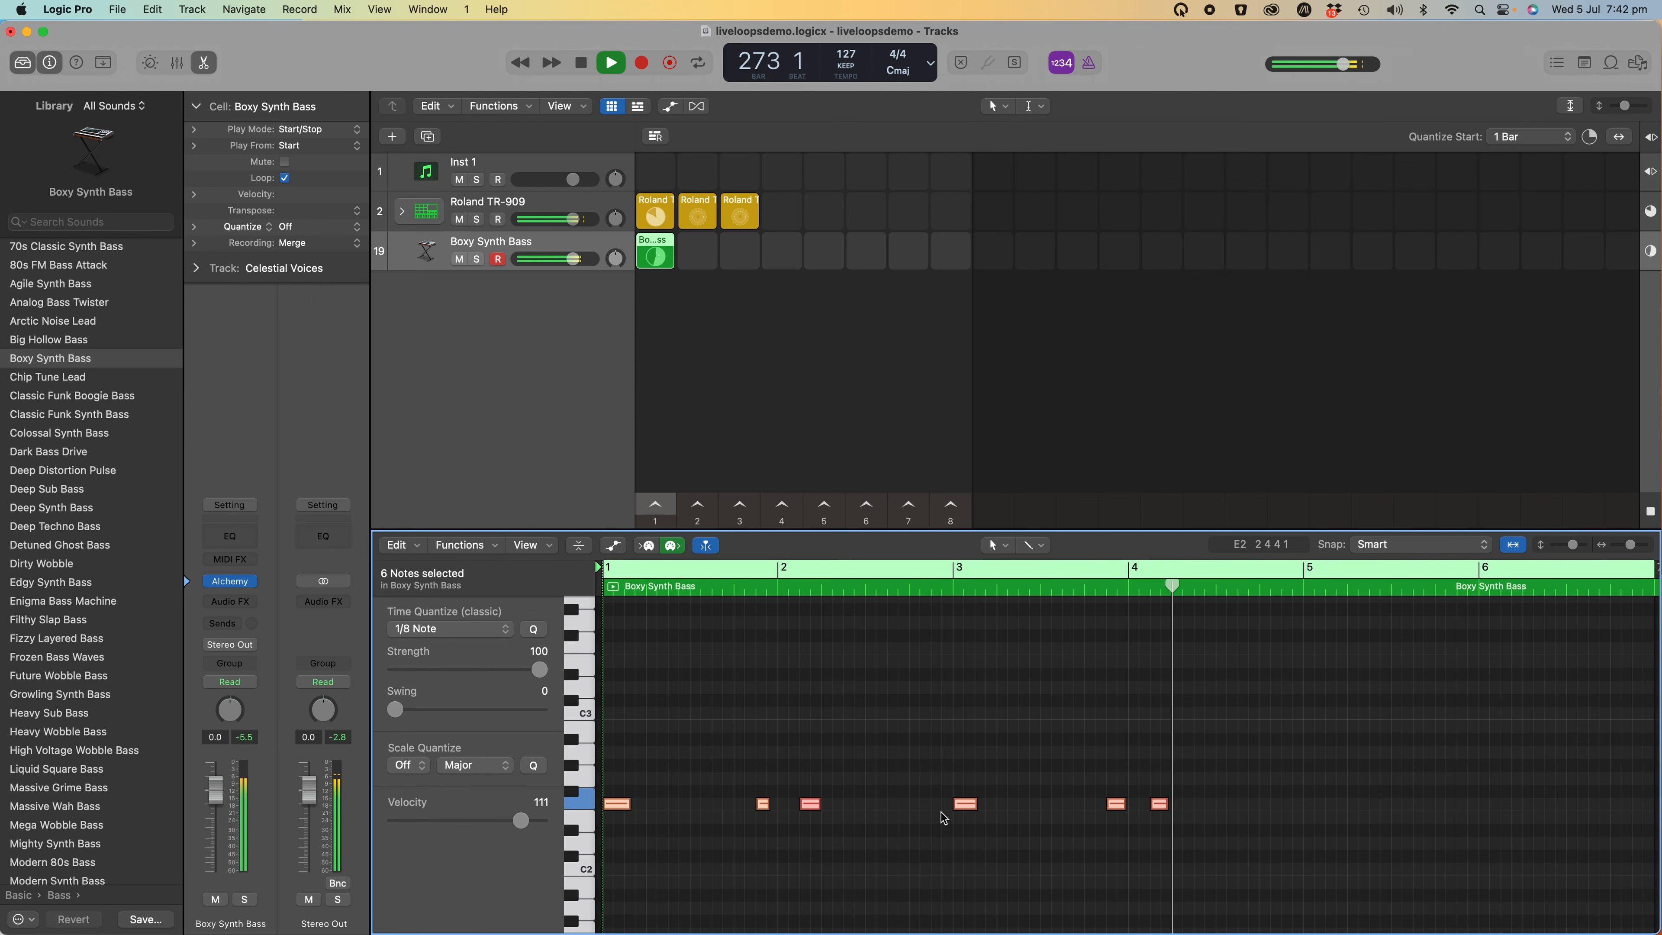
{"action": "left_click", "coordinate": [944, 818]}
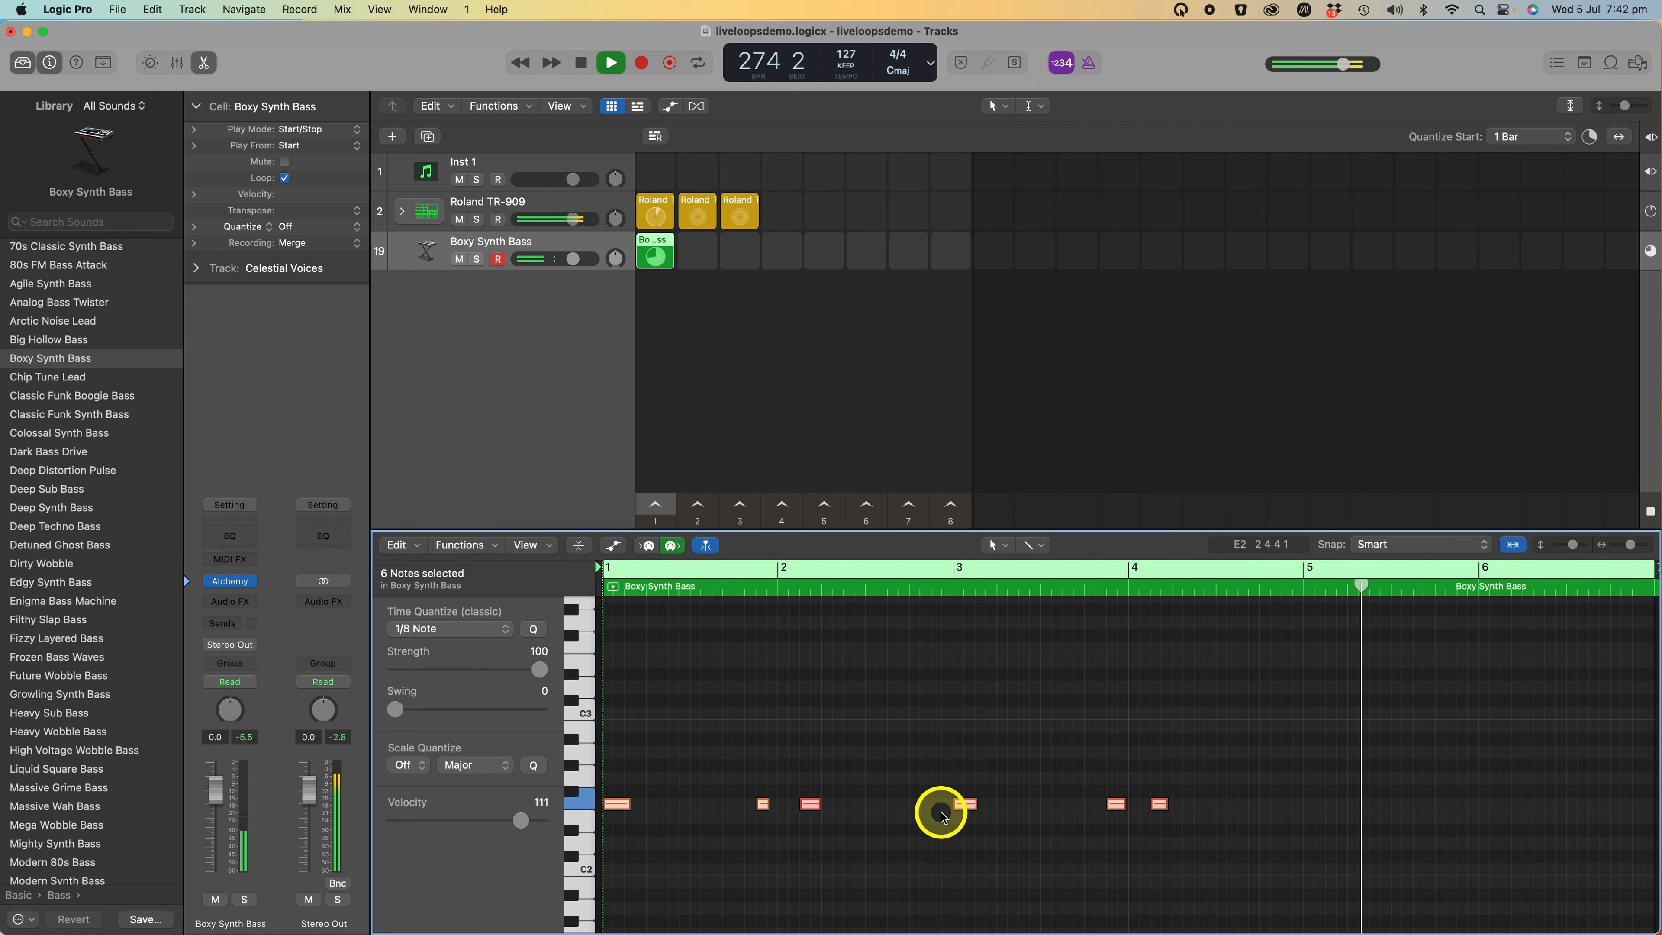
{"action": "key", "text": "space"}
Shorten the bass cell's loop to end at bar 5, four bars long, and restart playback.
{"action": "left_click", "coordinate": [1388, 645]}
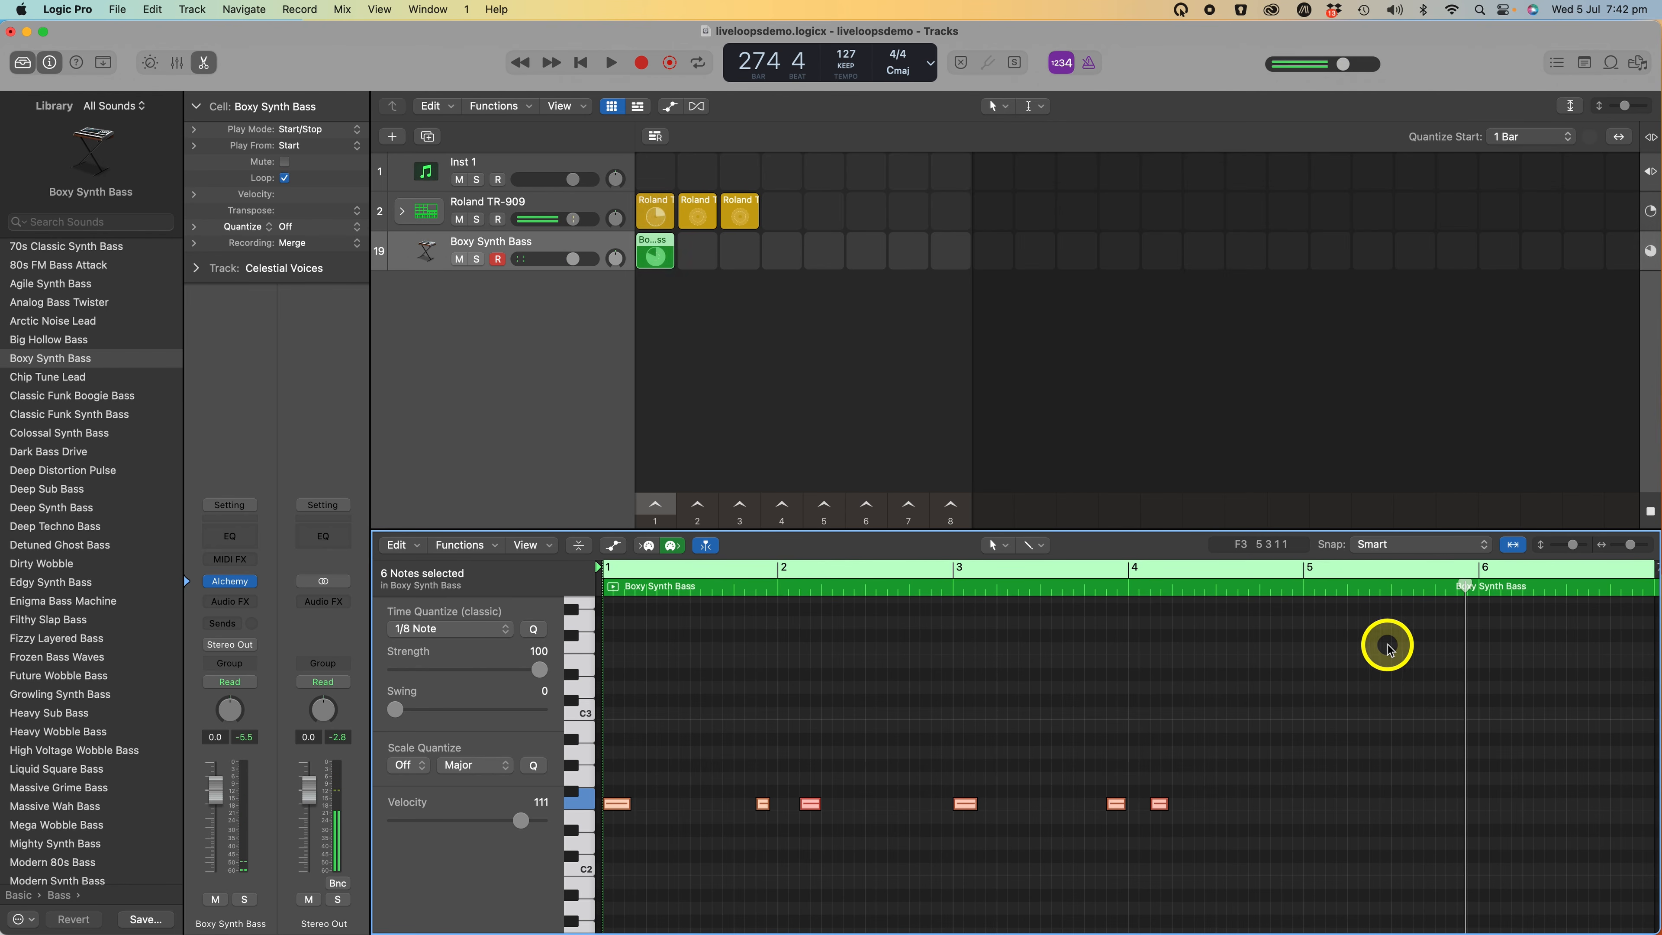
{"action": "left_click_drag", "start_coordinate": [1646, 575], "coordinate": [1304, 599]}
{"action": "key", "text": "space"}
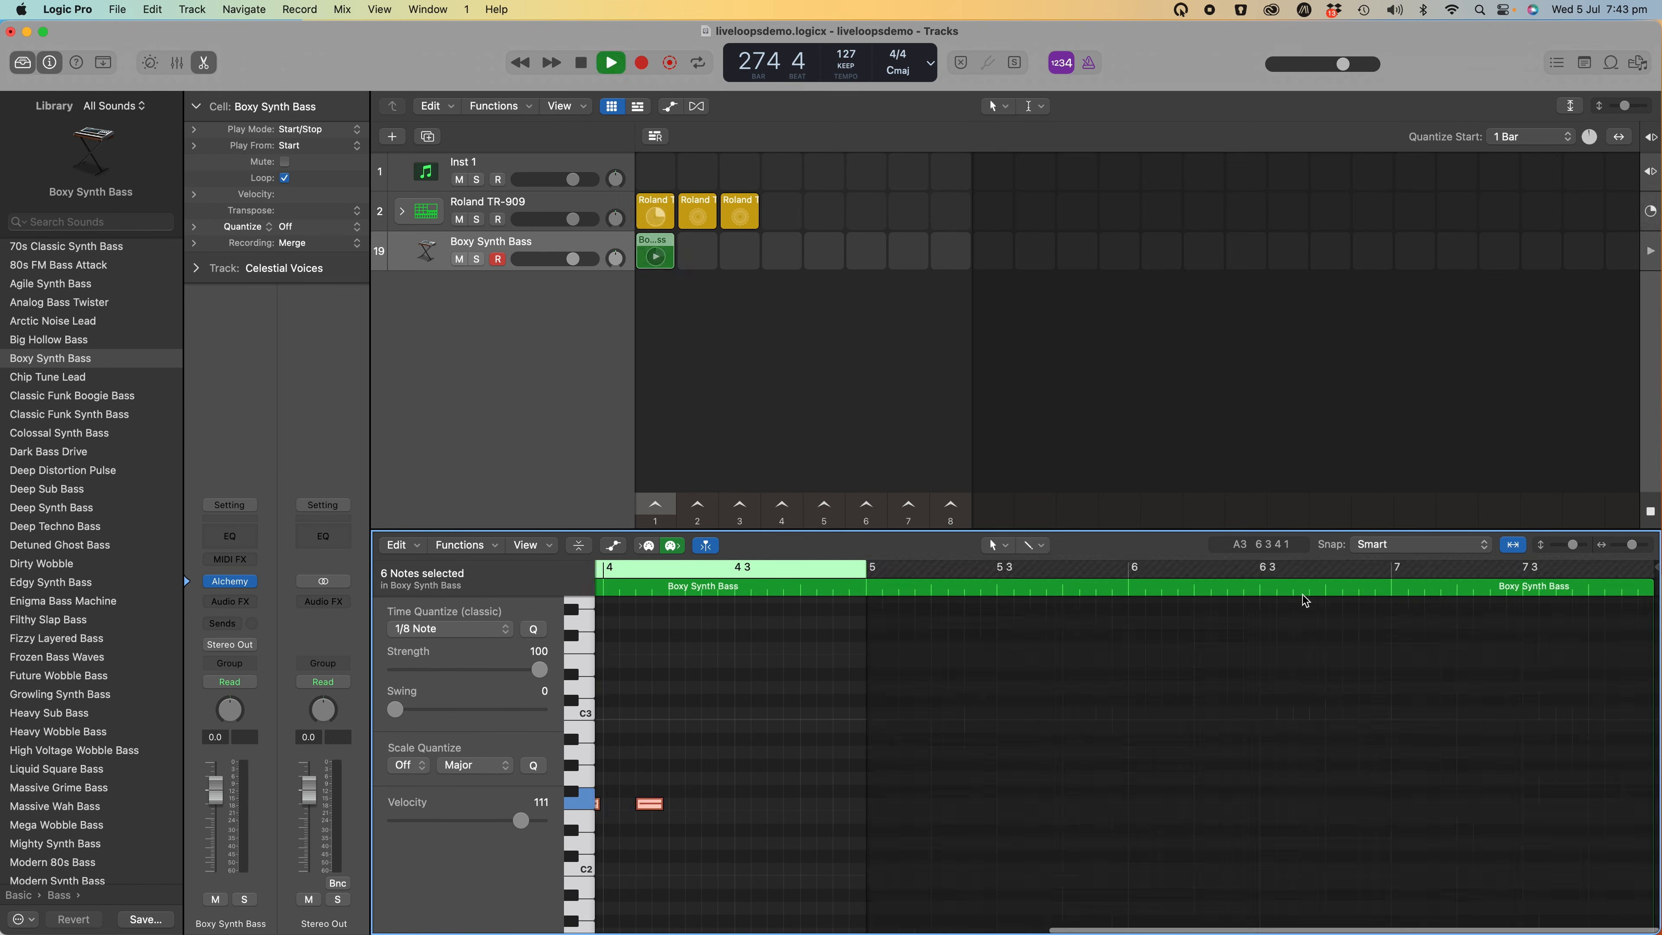
{"action": "left_click", "coordinate": [1304, 600]}
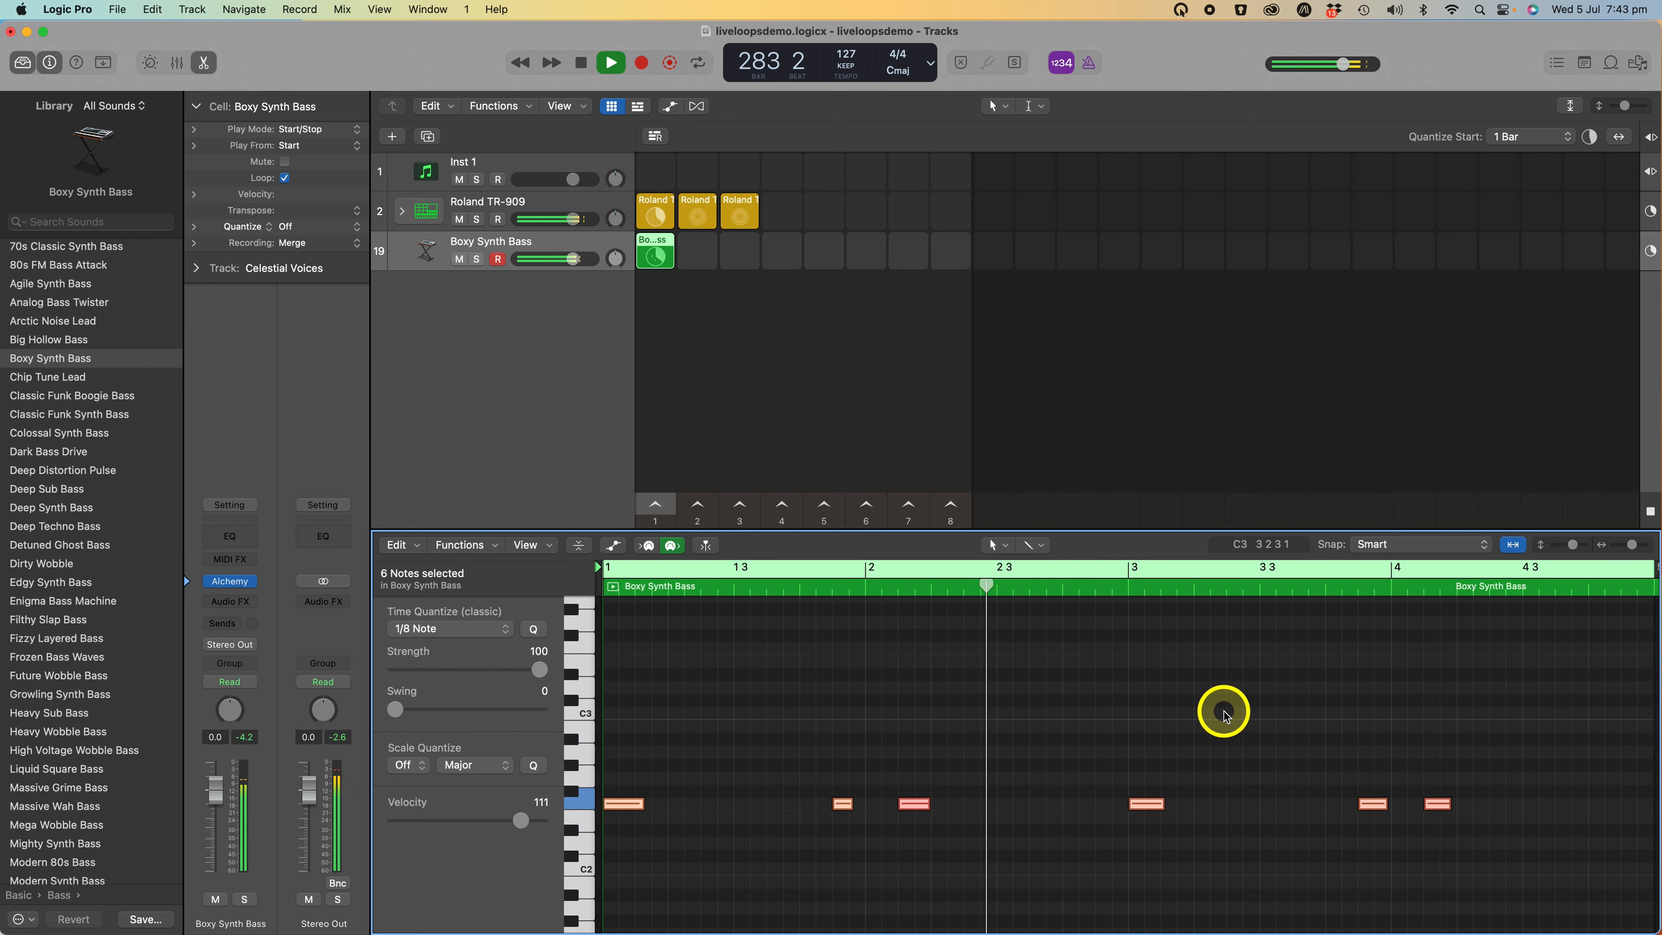
Set the bass cell's Cell Length to 4 bars and audition it with the drums.
{"action": "left_click", "coordinate": [669, 252]}
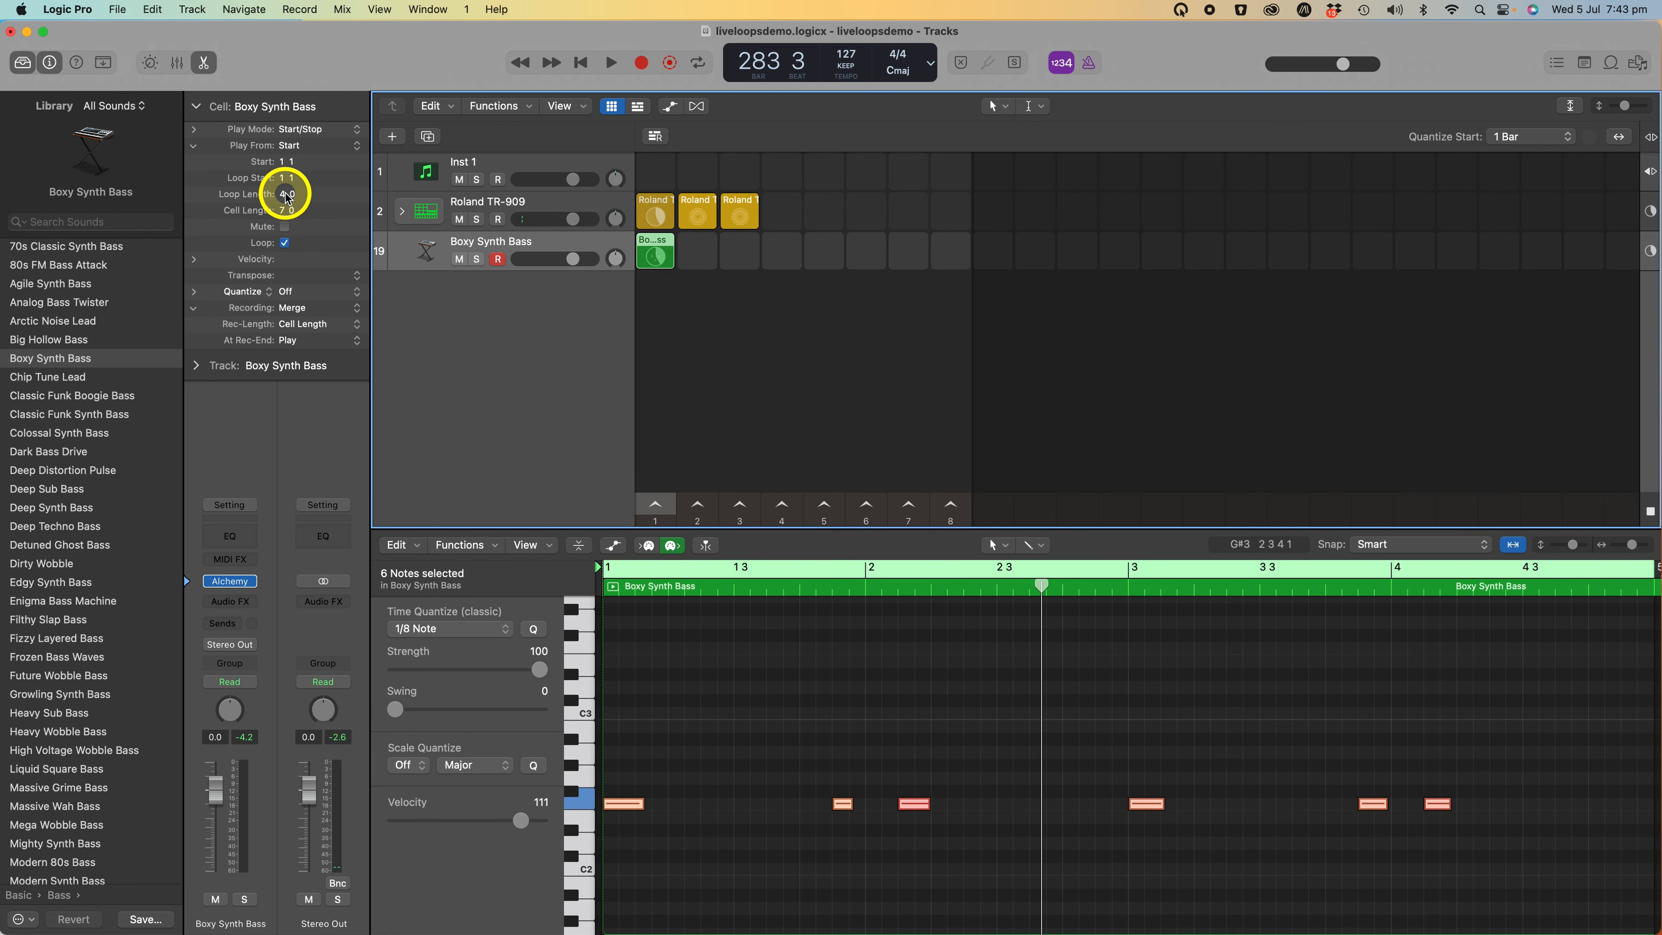
{"action": "left_click", "coordinate": [284, 212]}
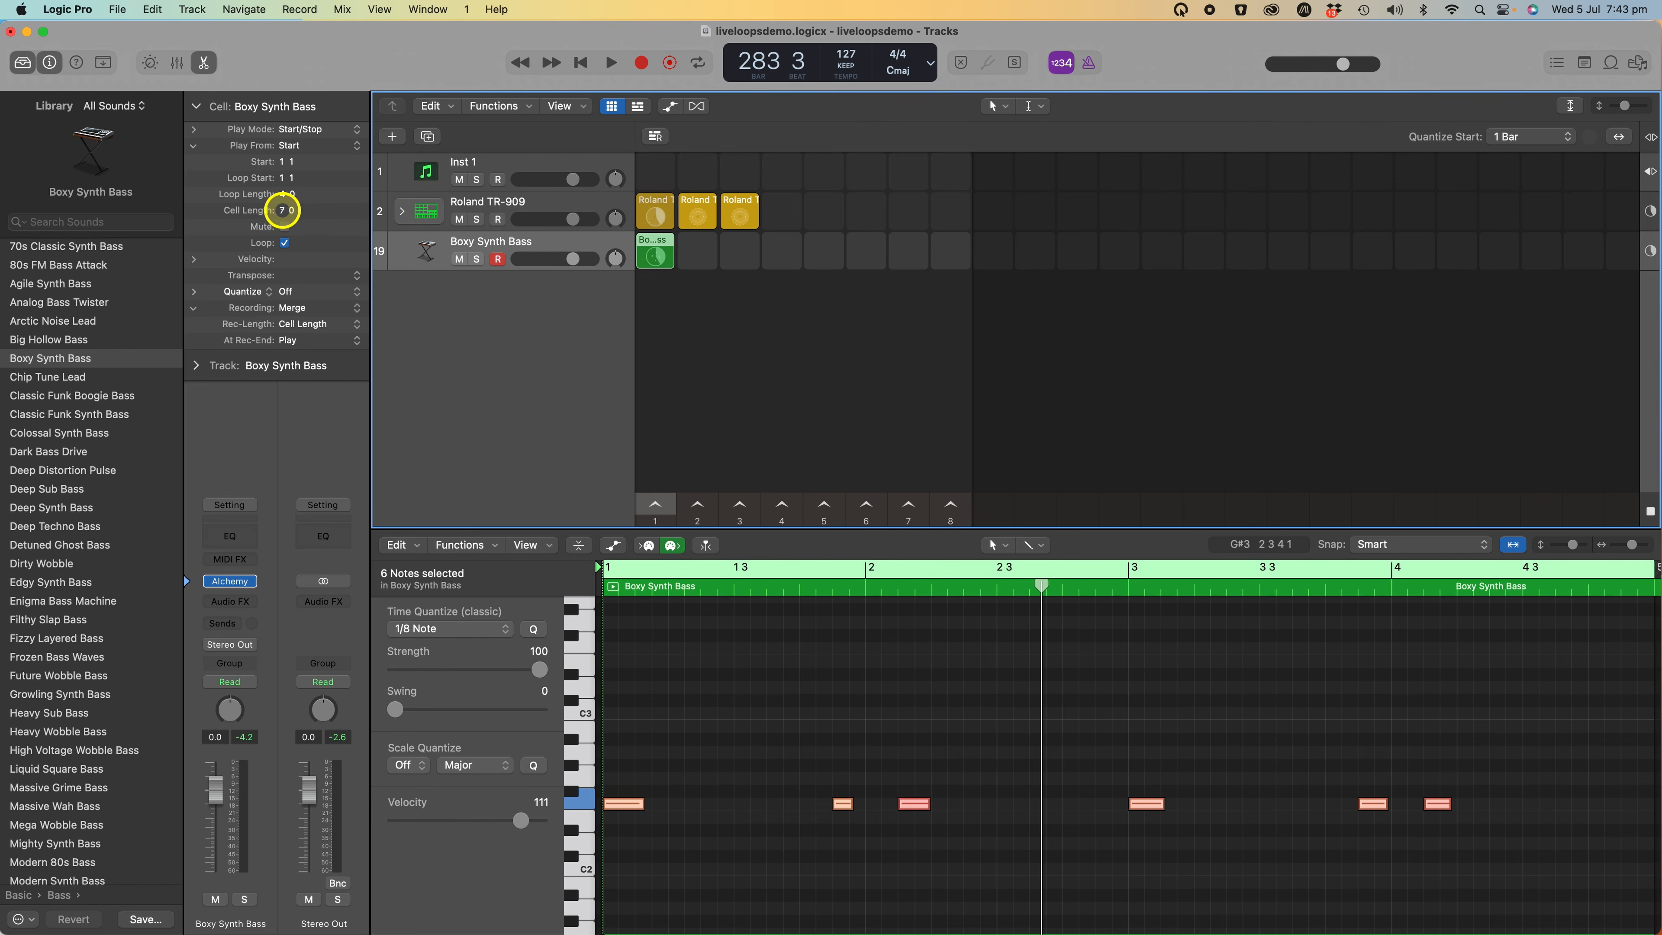
{"action": "left_click_drag", "start_coordinate": [278, 211], "coordinate": [275, 215]}
{"action": "key", "text": "space"}
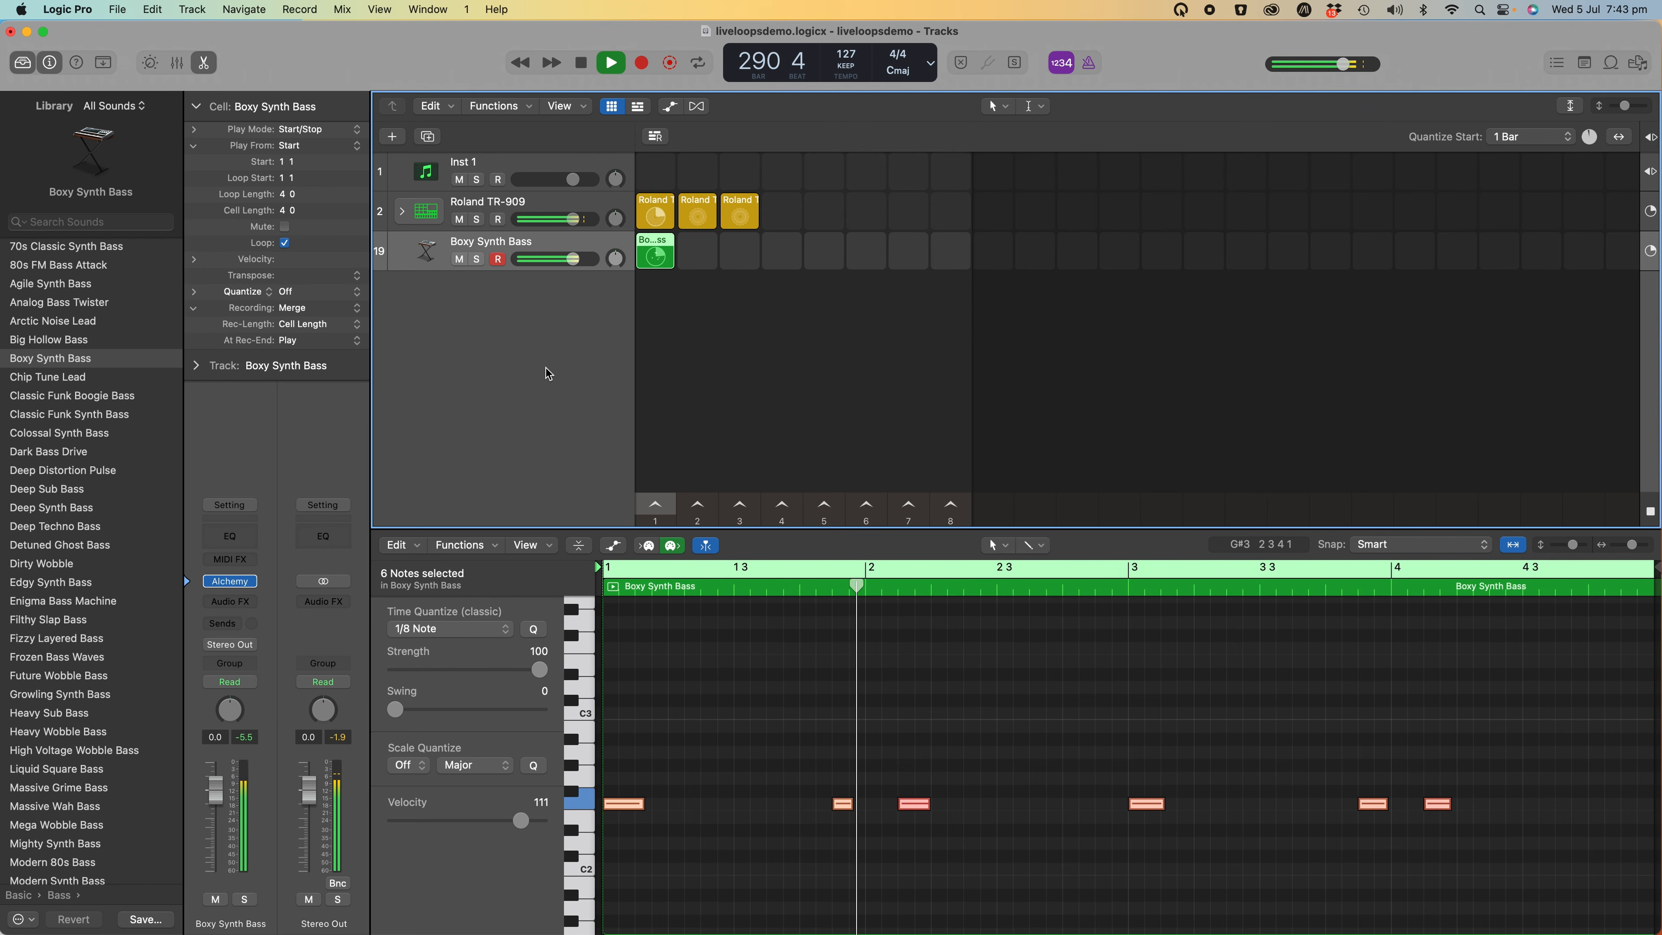
{"action": "left_click", "coordinate": [546, 368]}
{"action": "key", "text": "space"}
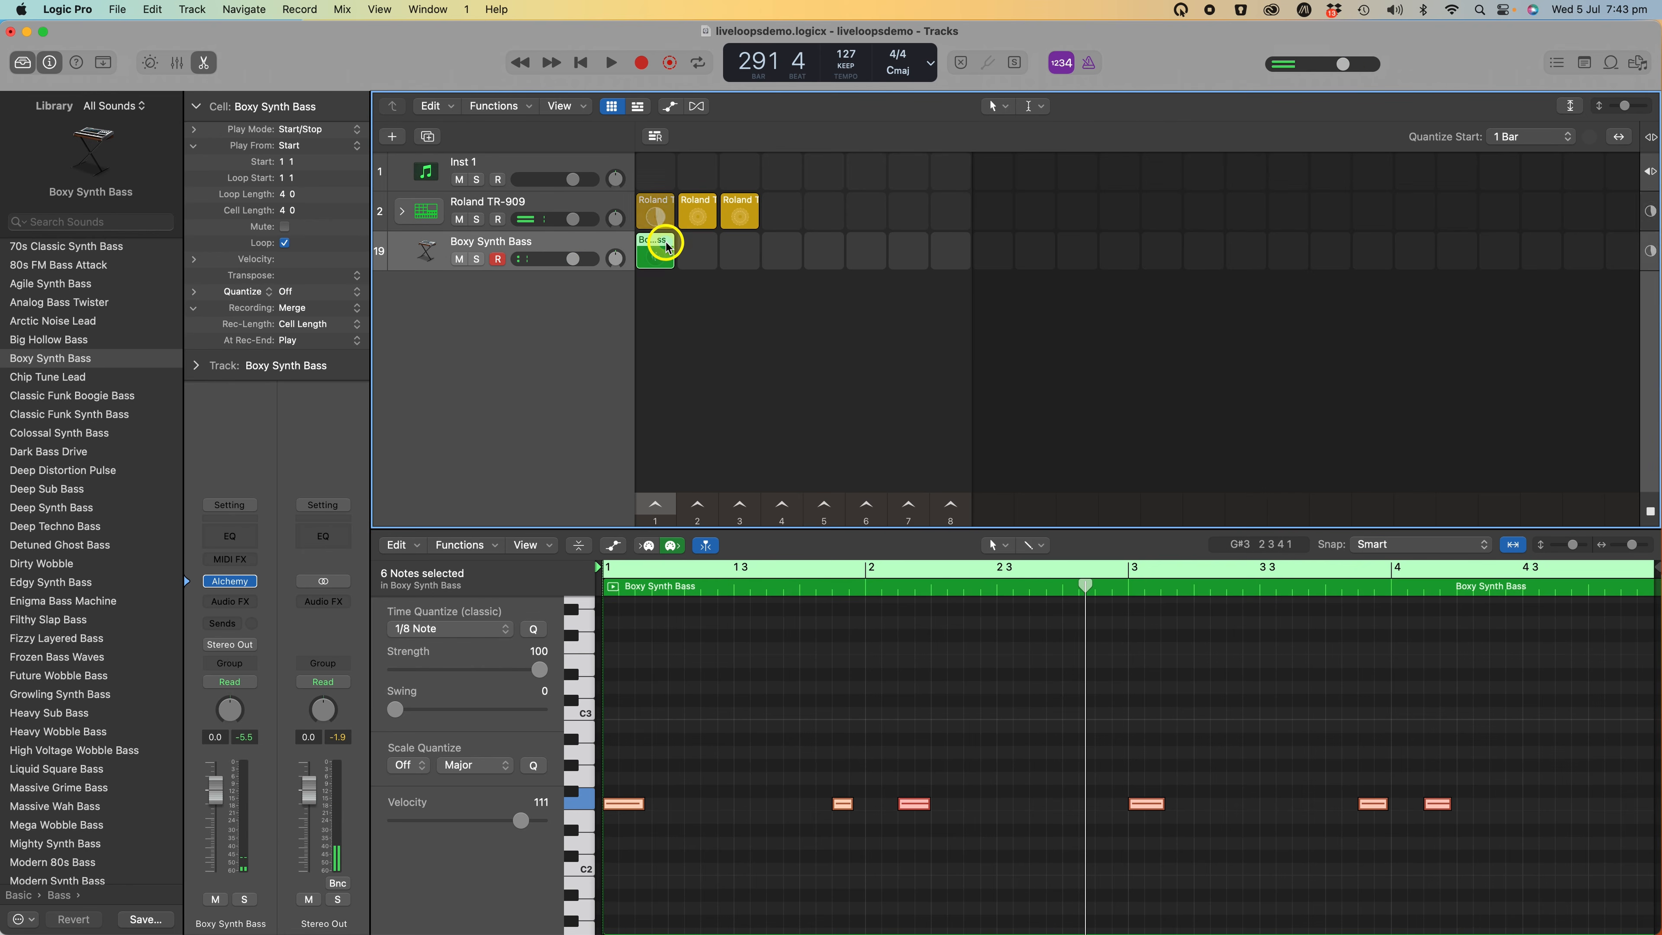
Move the bass cell from scene 1 to the third slot of the Boxy Synth Bass track.
{"action": "left_click_drag", "start_coordinate": [664, 244], "coordinate": [694, 248]}
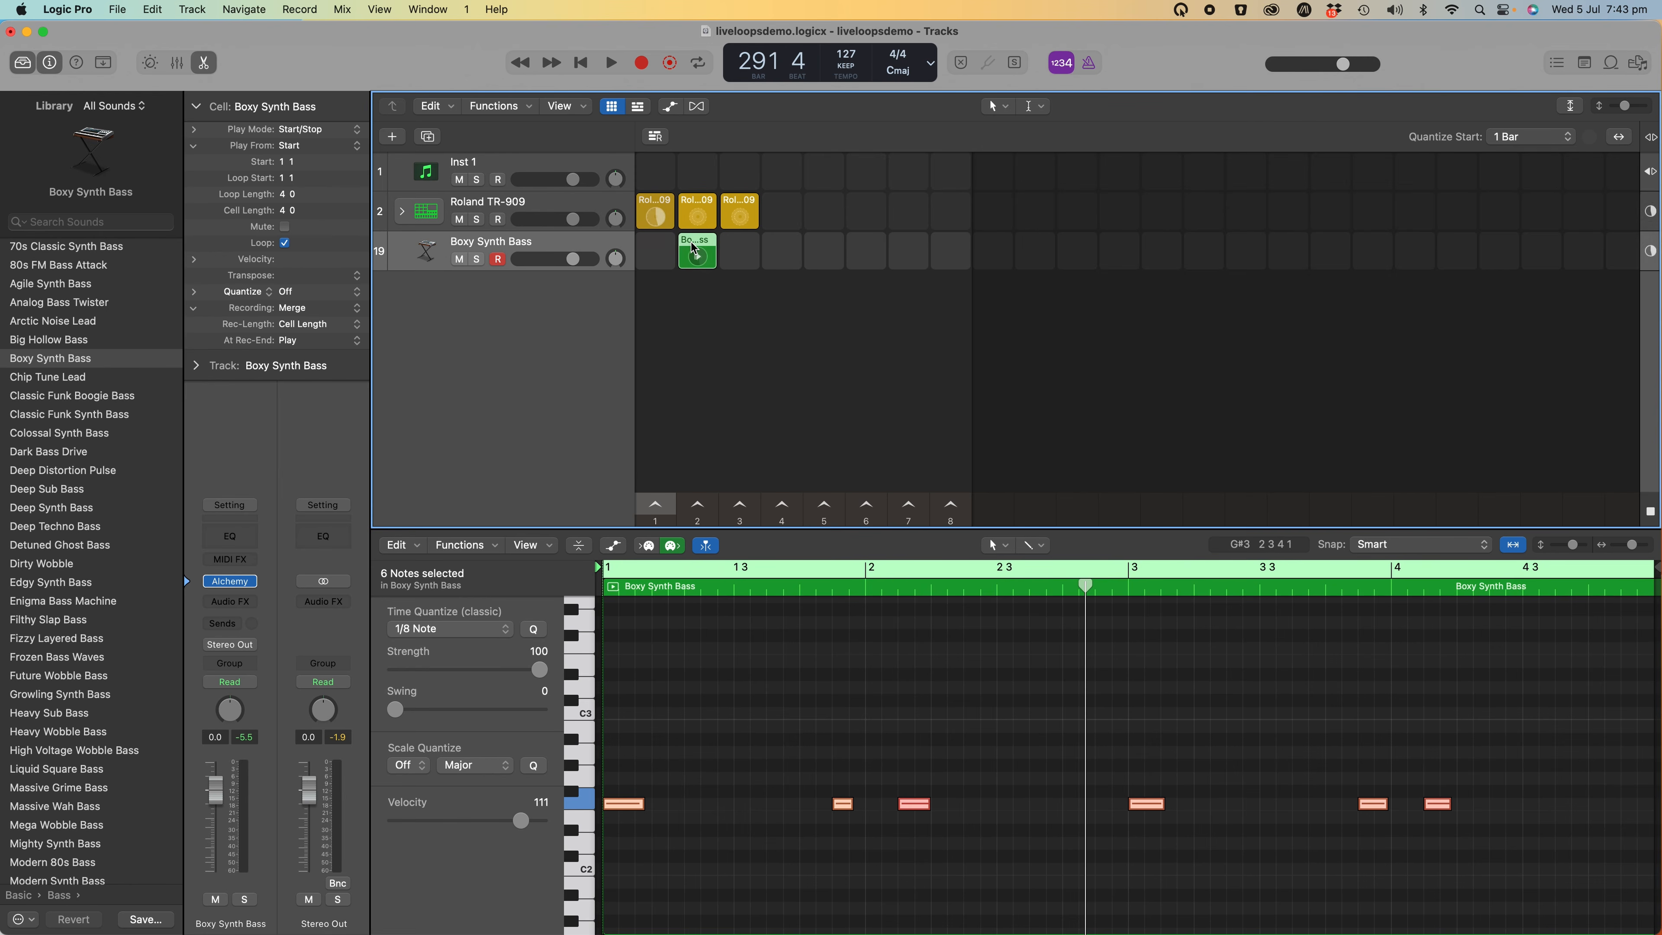
{"action": "left_click", "coordinate": [695, 247]}
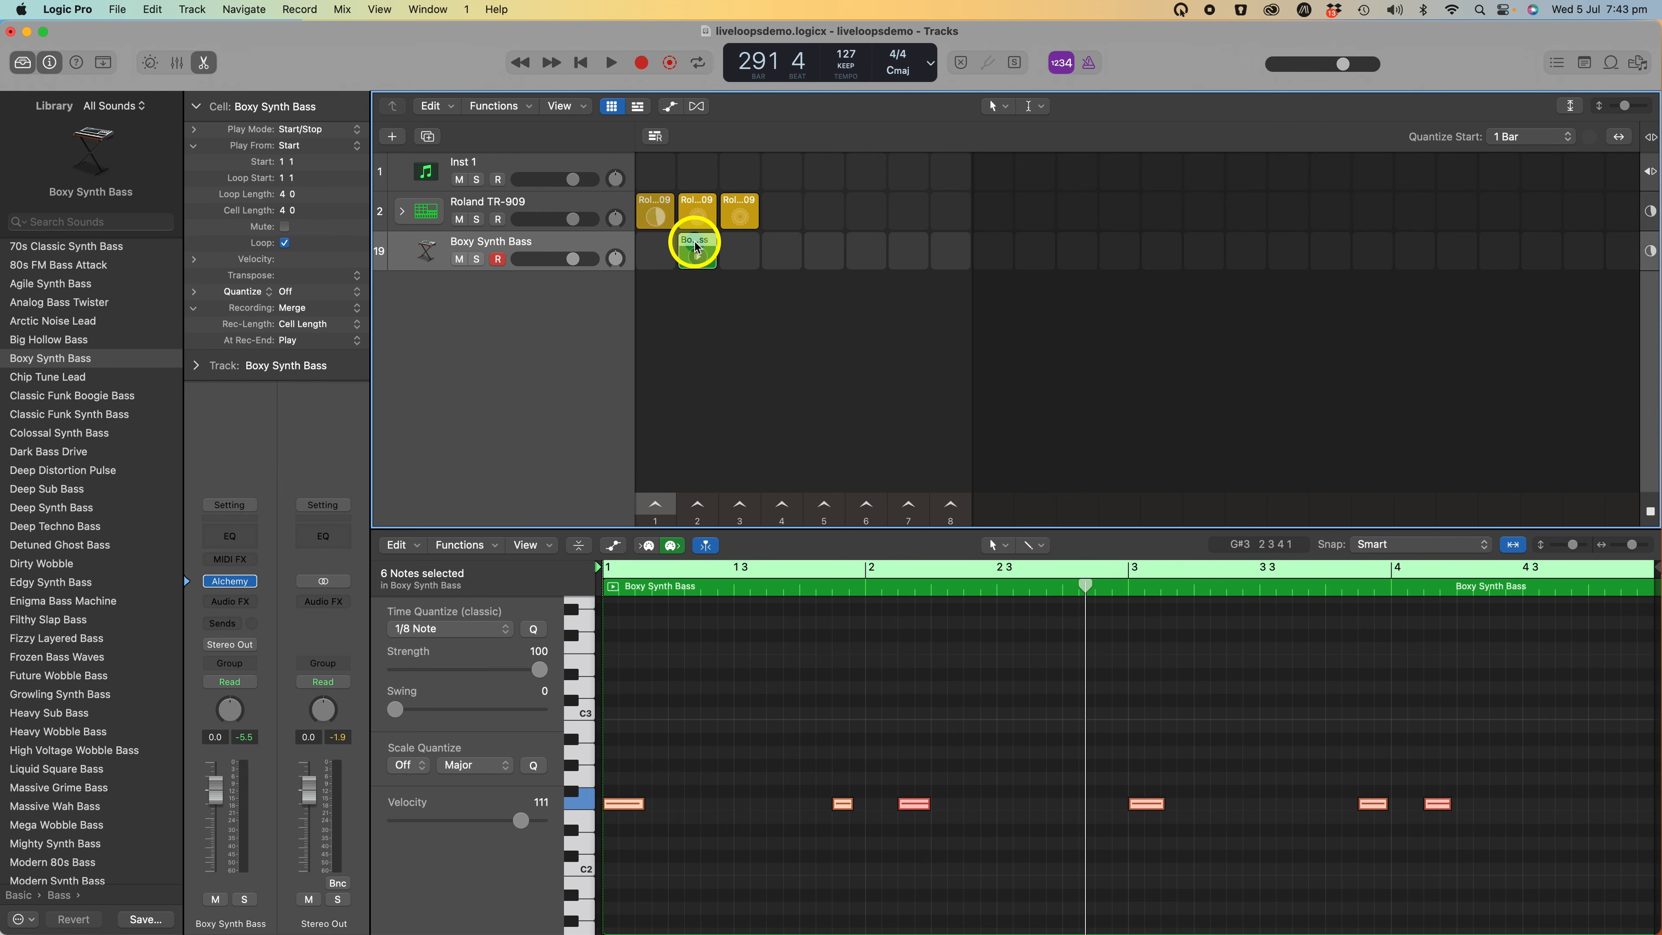
{"action": "left_click_drag", "start_coordinate": [696, 246], "coordinate": [729, 247]}
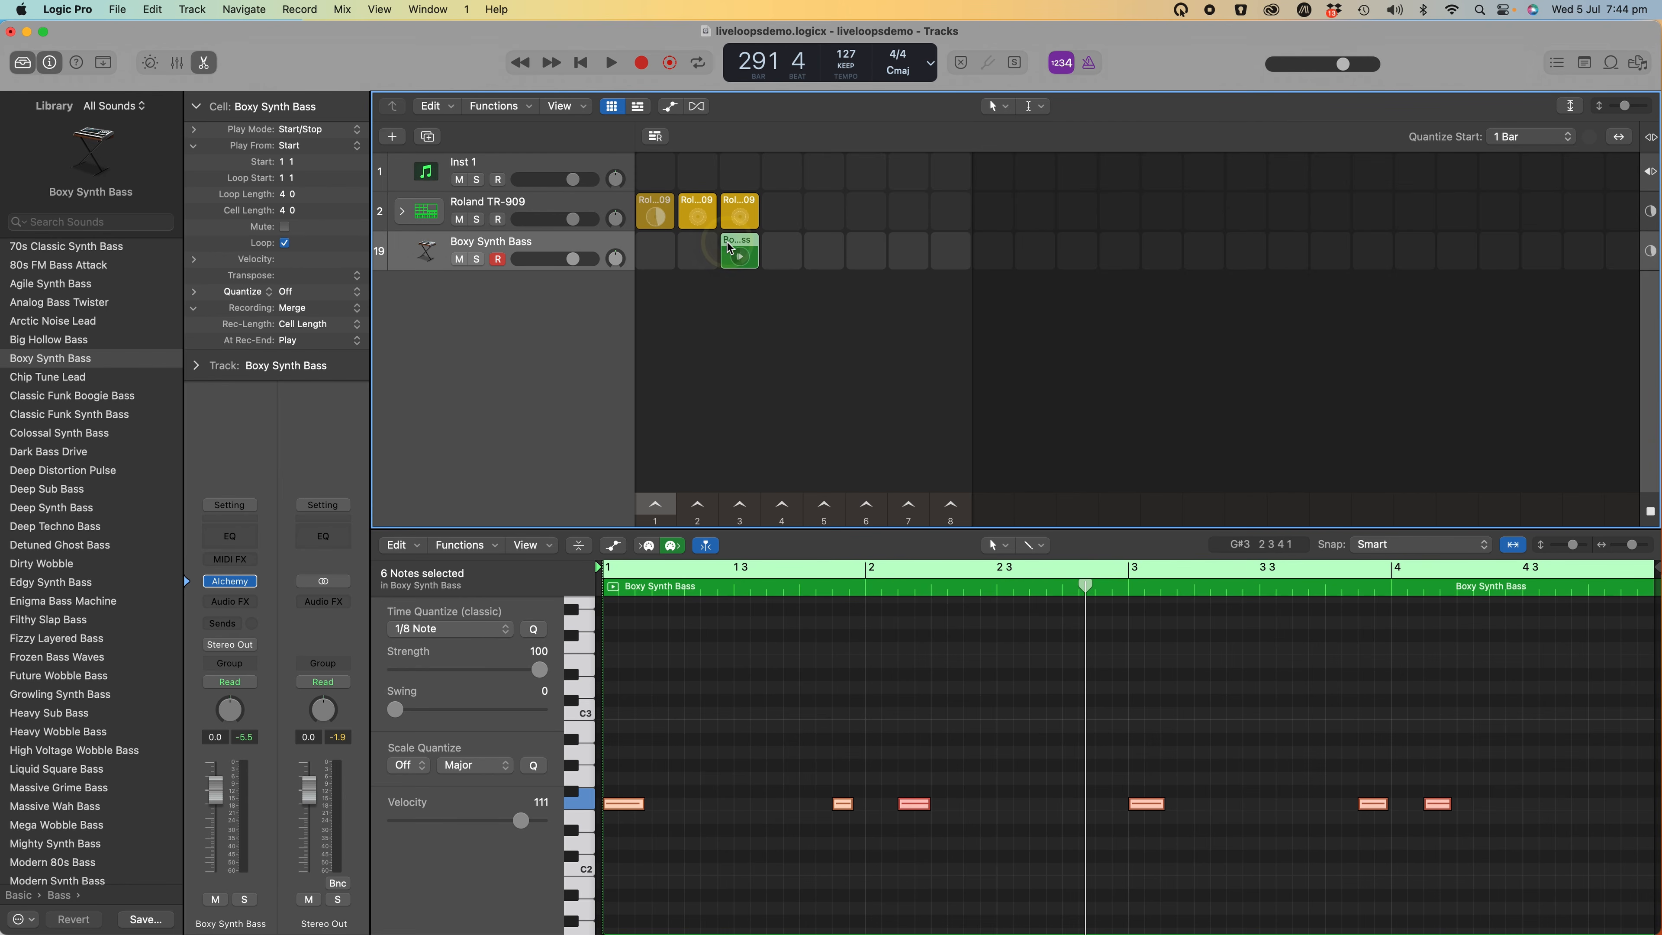
{"action": "left_click", "coordinate": [729, 501]}
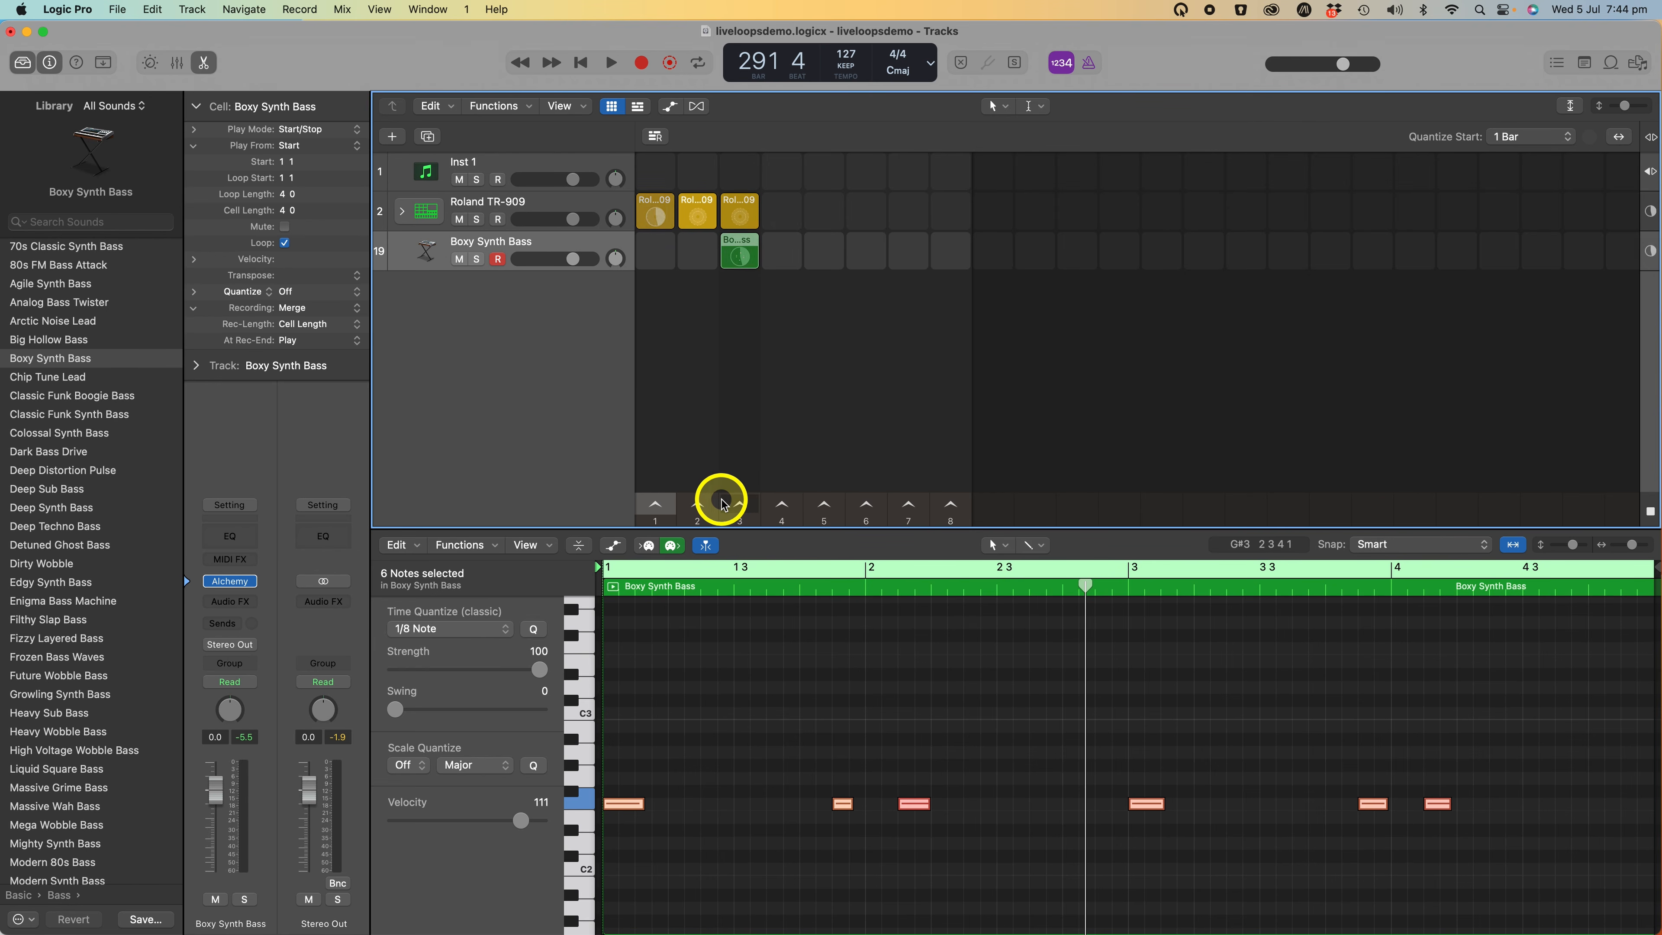
Play scenes 1 to 3 in turn to hear the drums build up to the bass line.
{"action": "left_click", "coordinate": [656, 208]}
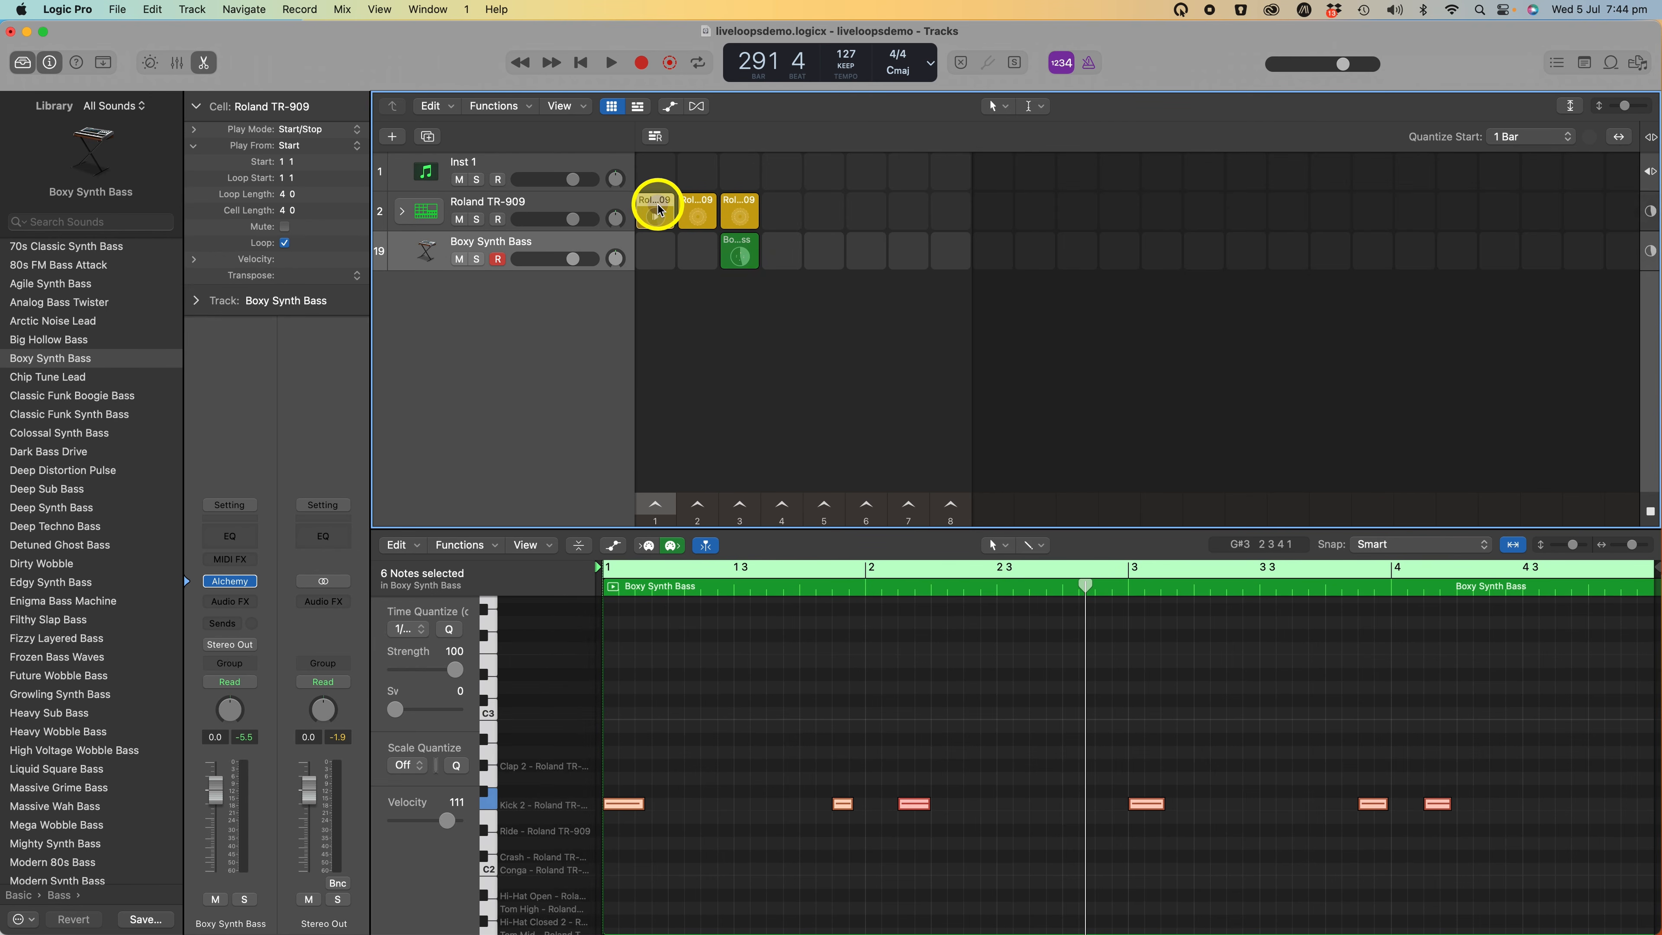
{"action": "left_click", "coordinate": [669, 526]}
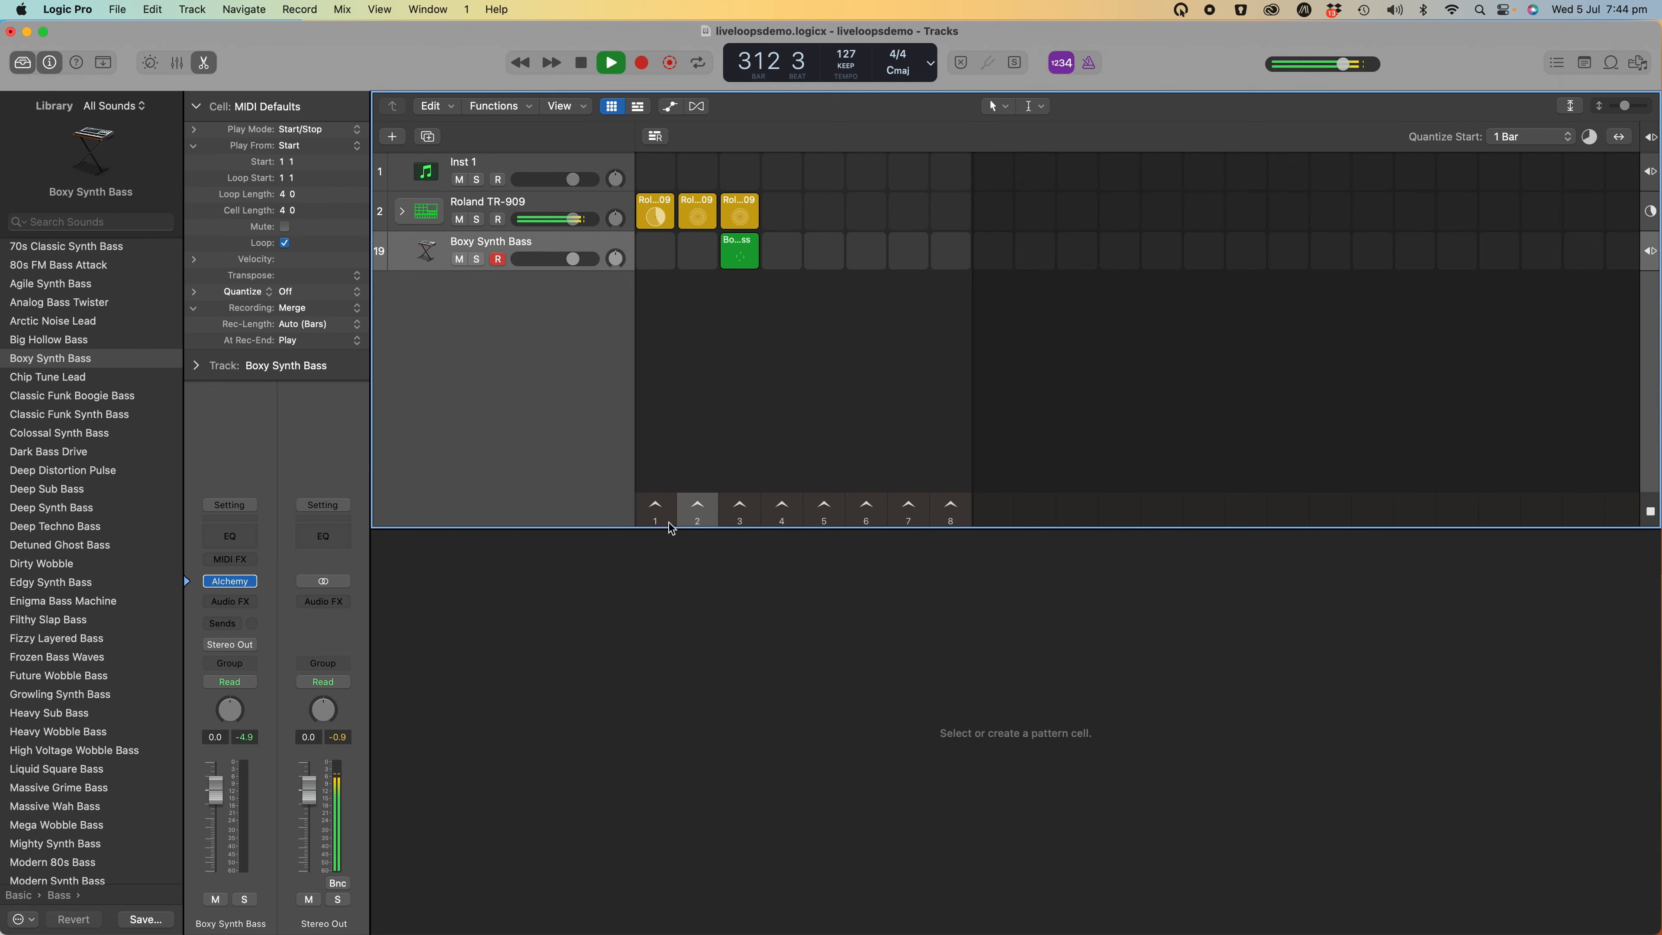
{"action": "key", "text": "Right"}
{"action": "key", "text": "Return"}
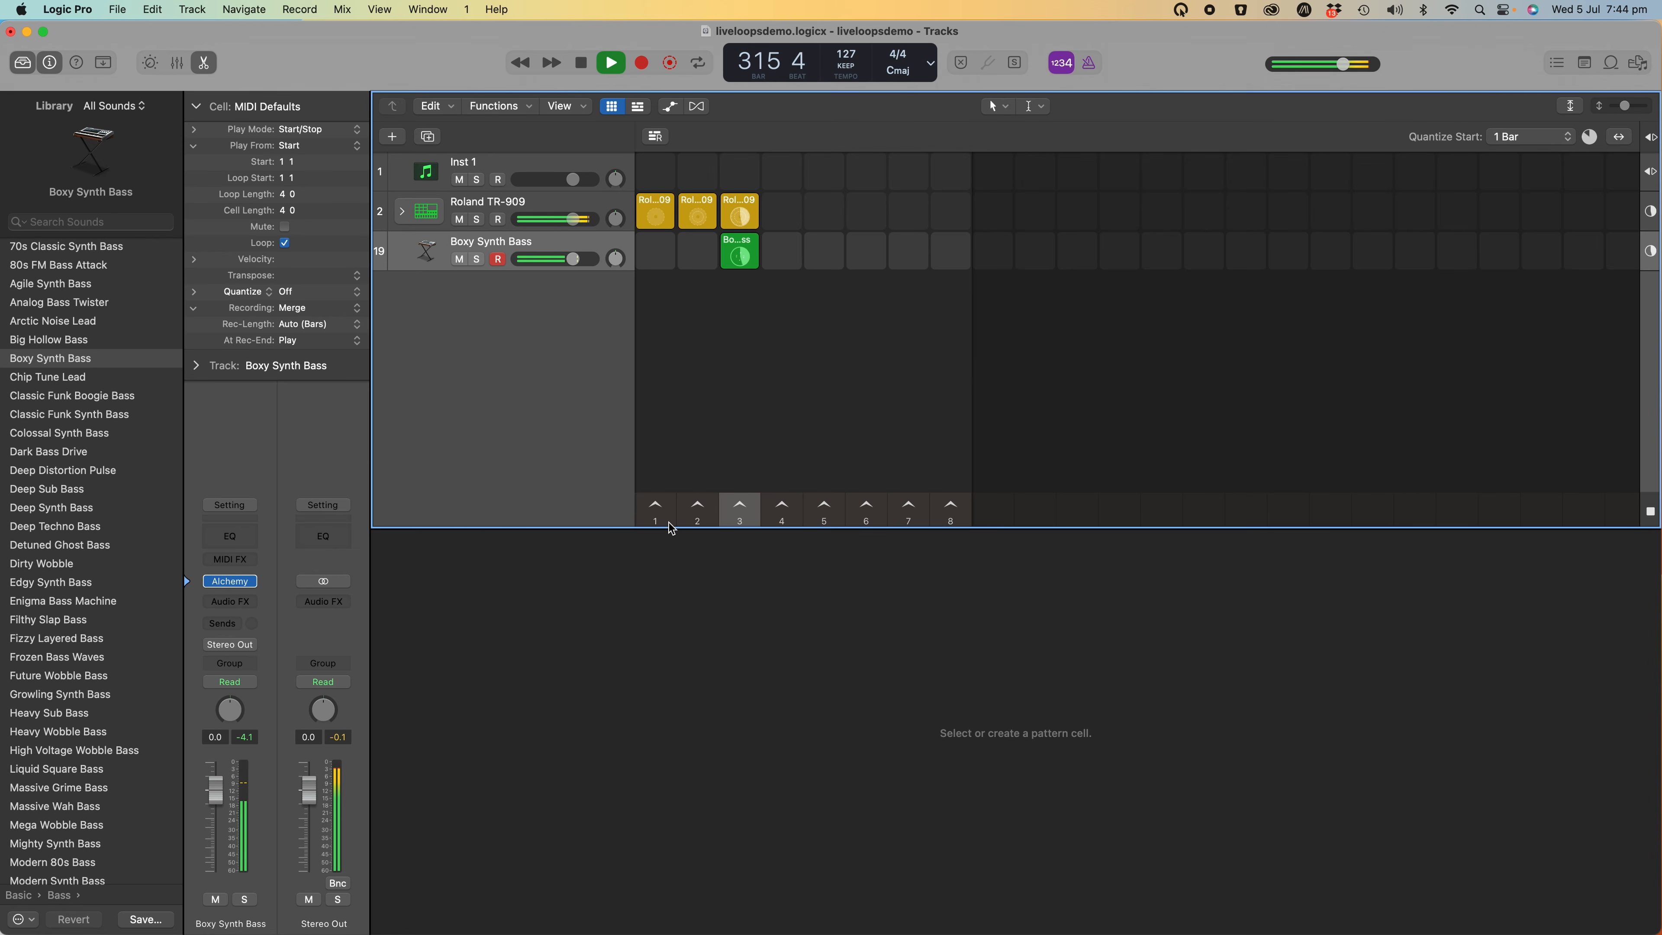
{"action": "key", "text": "Left"}
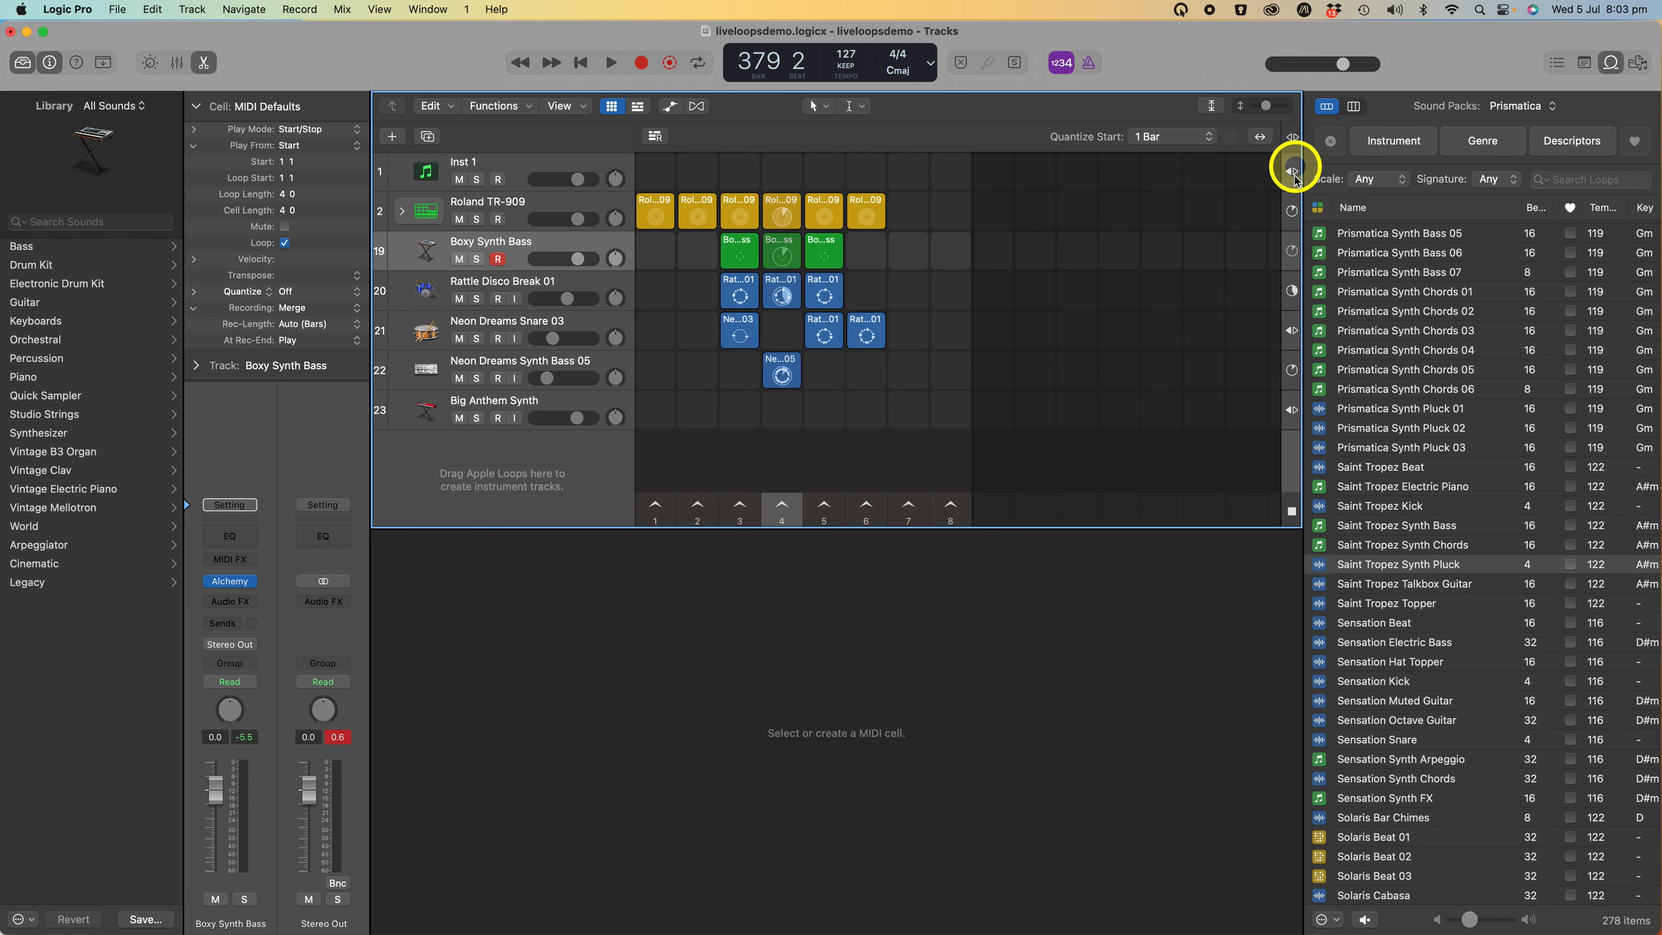
Show the timeline Tracks area alongside the Live Loops grid, starting from bar 1.
{"action": "left_click", "coordinate": [638, 109]}
{"action": "left_click", "coordinate": [991, 496]}
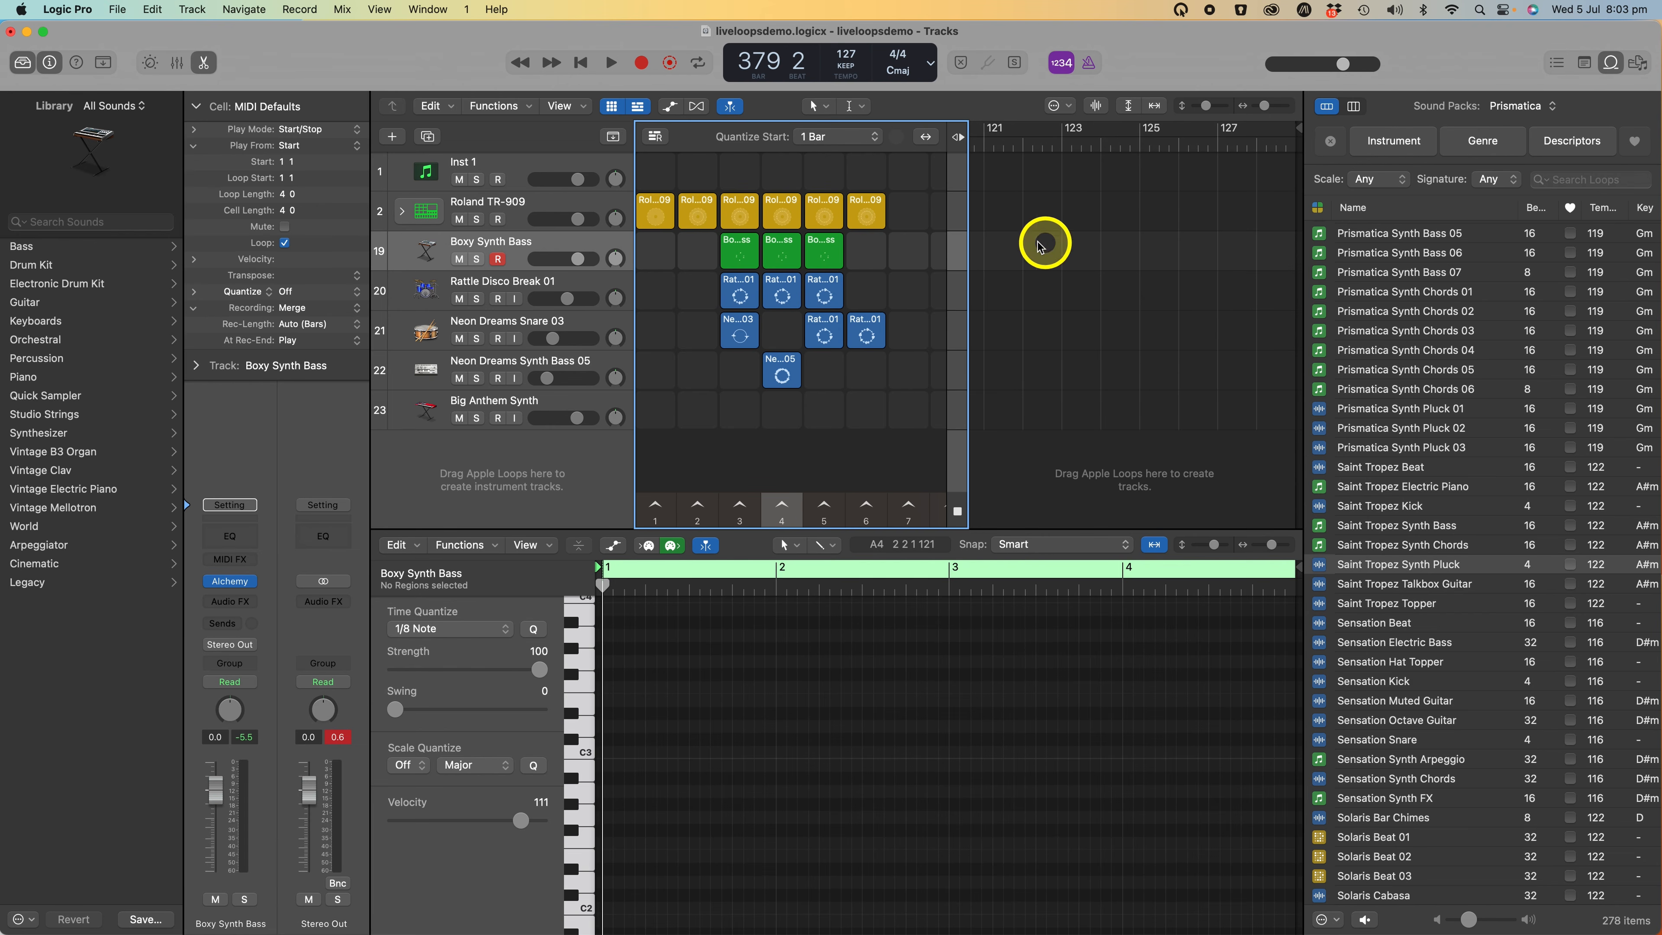
{"action": "scroll", "coordinate": [1147, 222], "scroll_direction": "left", "scroll_amount": 15}
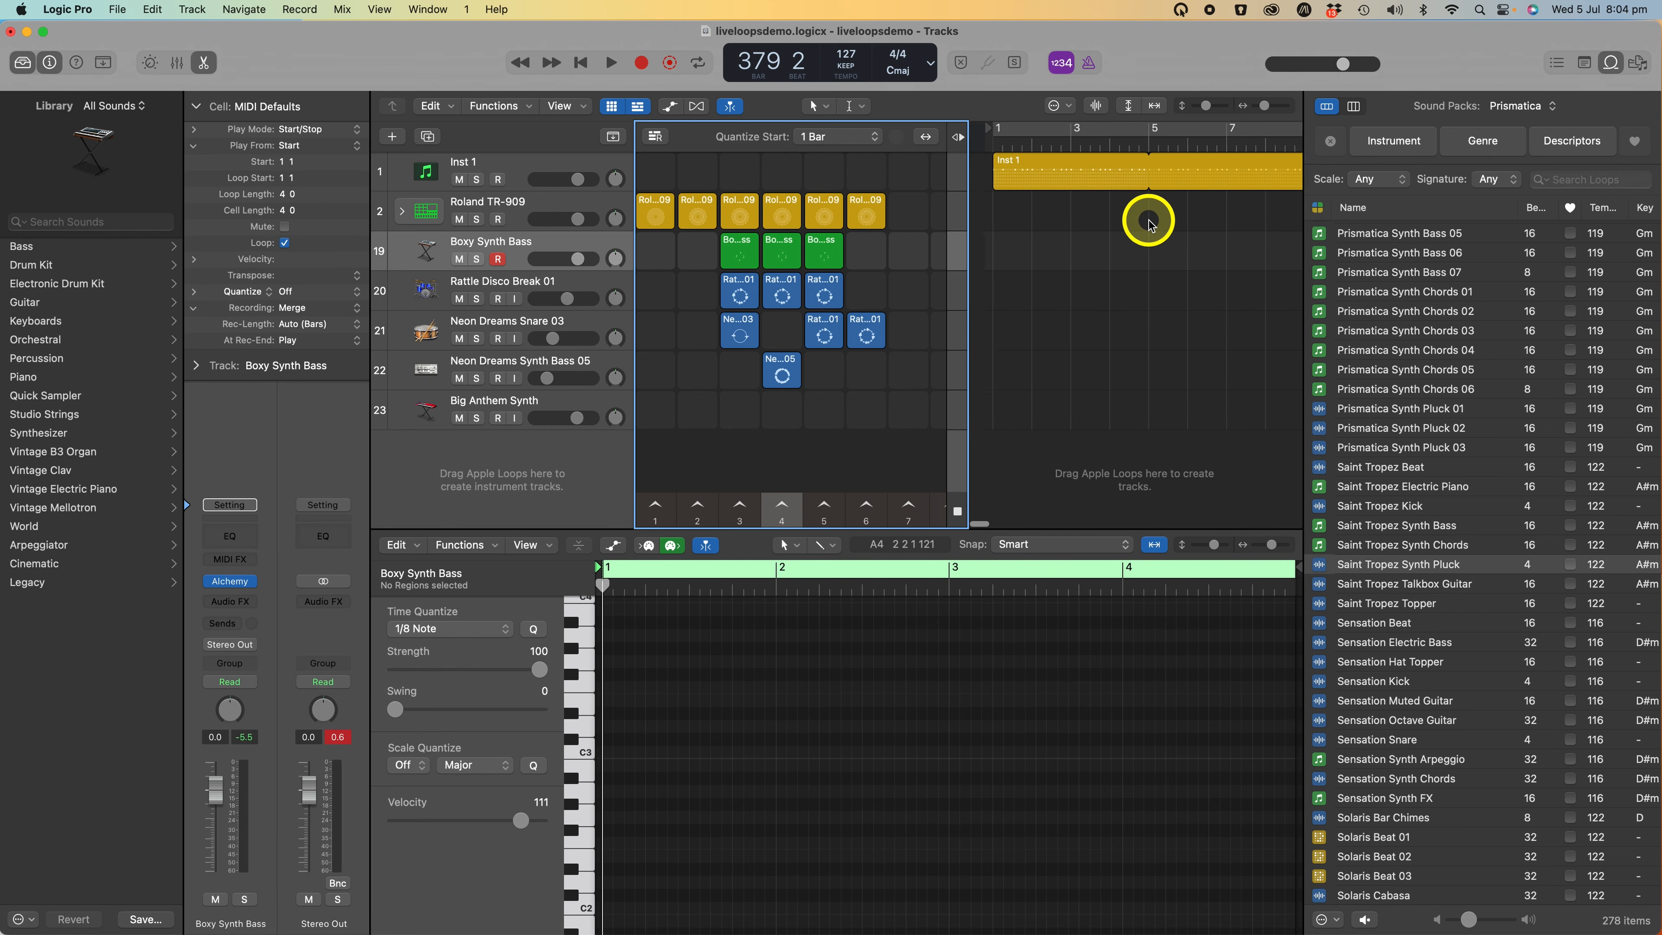
Copy the scene 6 Roland TR-909 cell to bar 1 of the timeline, and copy that region into scene 7 of the Boxy Synth Bass track.
{"action": "mouse_move", "coordinate": [872, 213]}
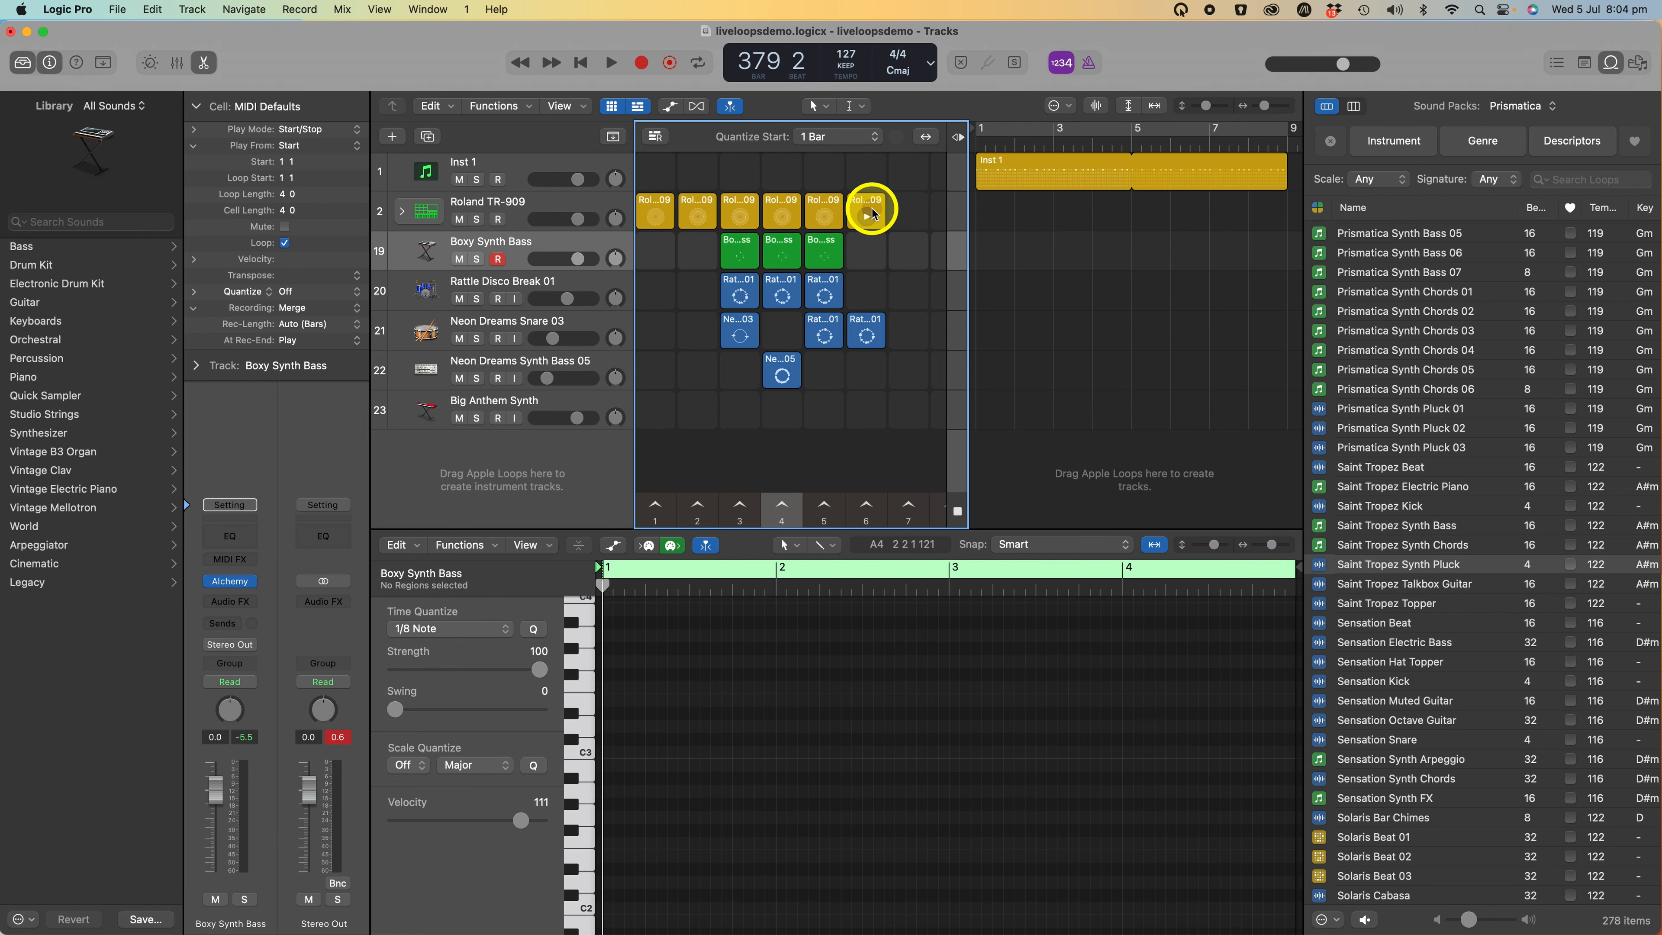
{"action": "left_click_drag", "start_coordinate": [877, 208], "coordinate": [977, 213]}
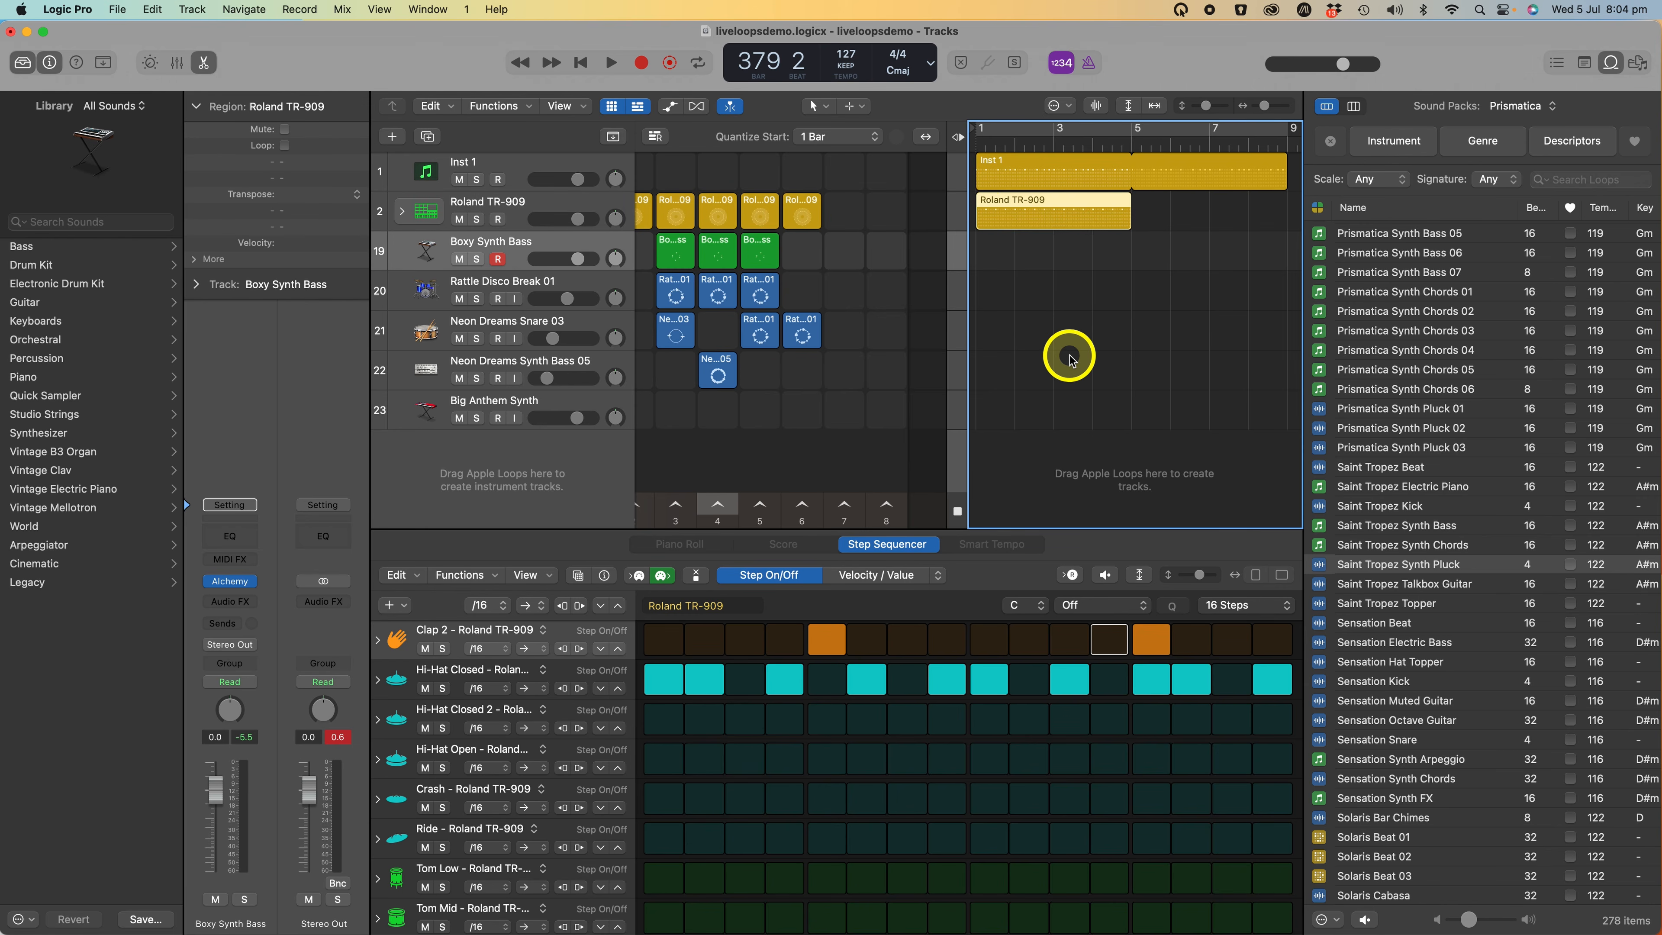
{"action": "left_click_drag", "start_coordinate": [1073, 218], "coordinate": [910, 290]}
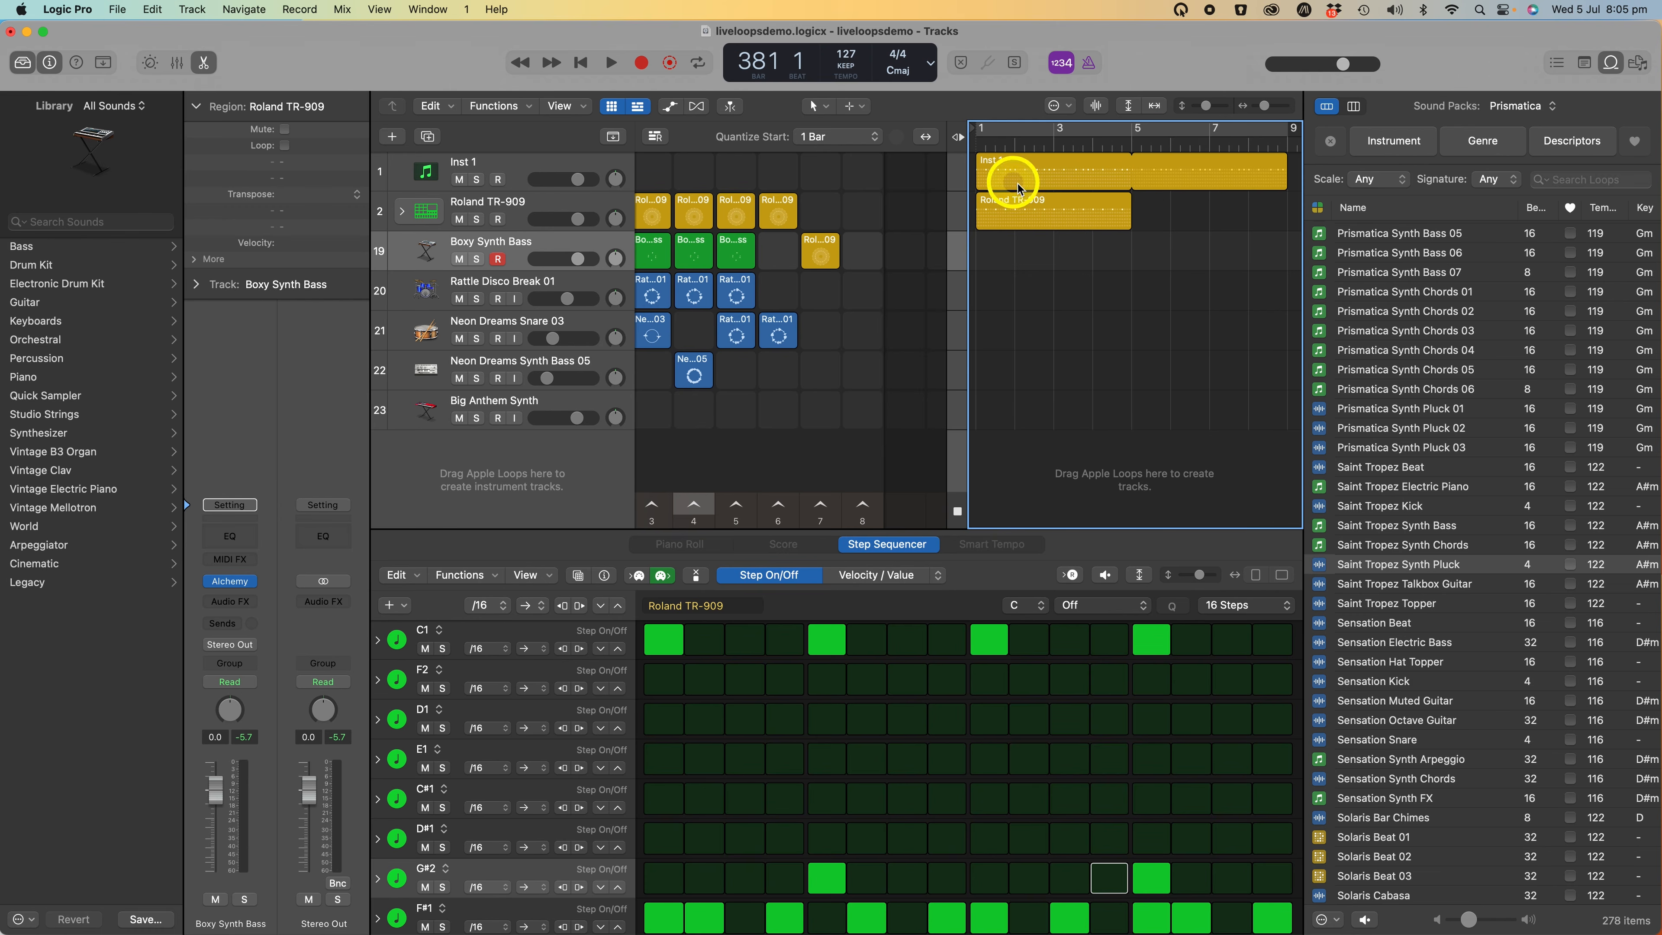
Play the Inst 1 and Roland TR-909 timeline regions from bar 1 and stop playback.
{"action": "left_click_drag", "start_coordinate": [1129, 227], "coordinate": [1129, 229]}
{"action": "left_click", "coordinate": [994, 205]}
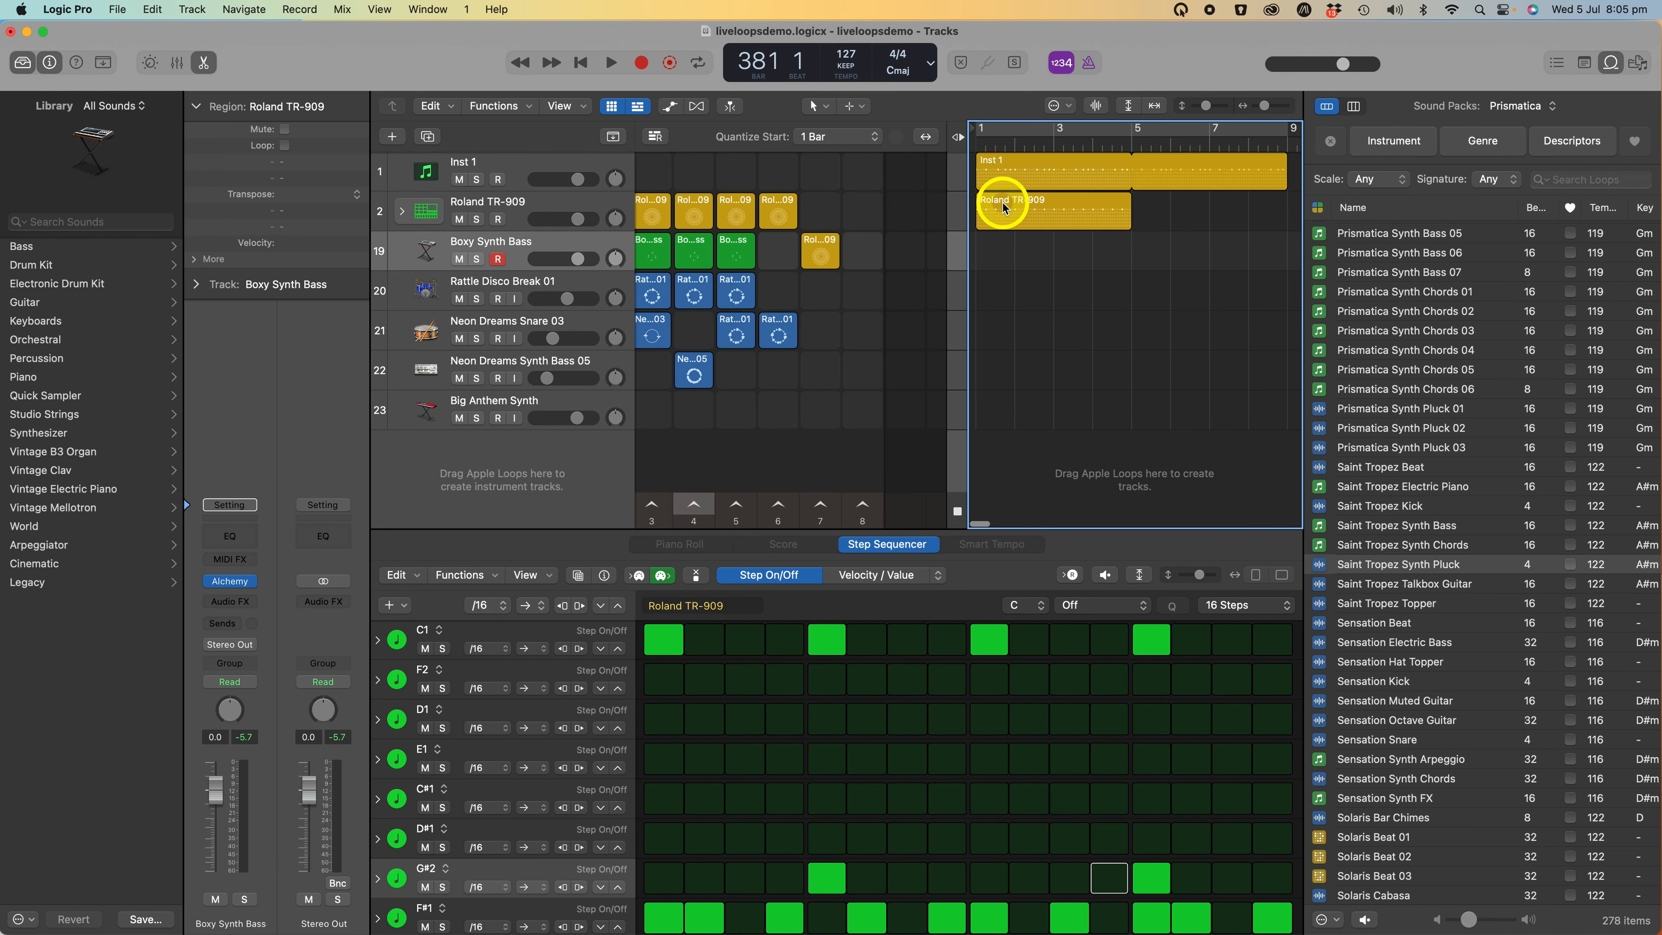
{"action": "left_click", "coordinate": [1034, 175]}
{"action": "left_click_drag", "start_coordinate": [977, 151], "coordinate": [962, 141]}
{"action": "left_click", "coordinate": [612, 63]}
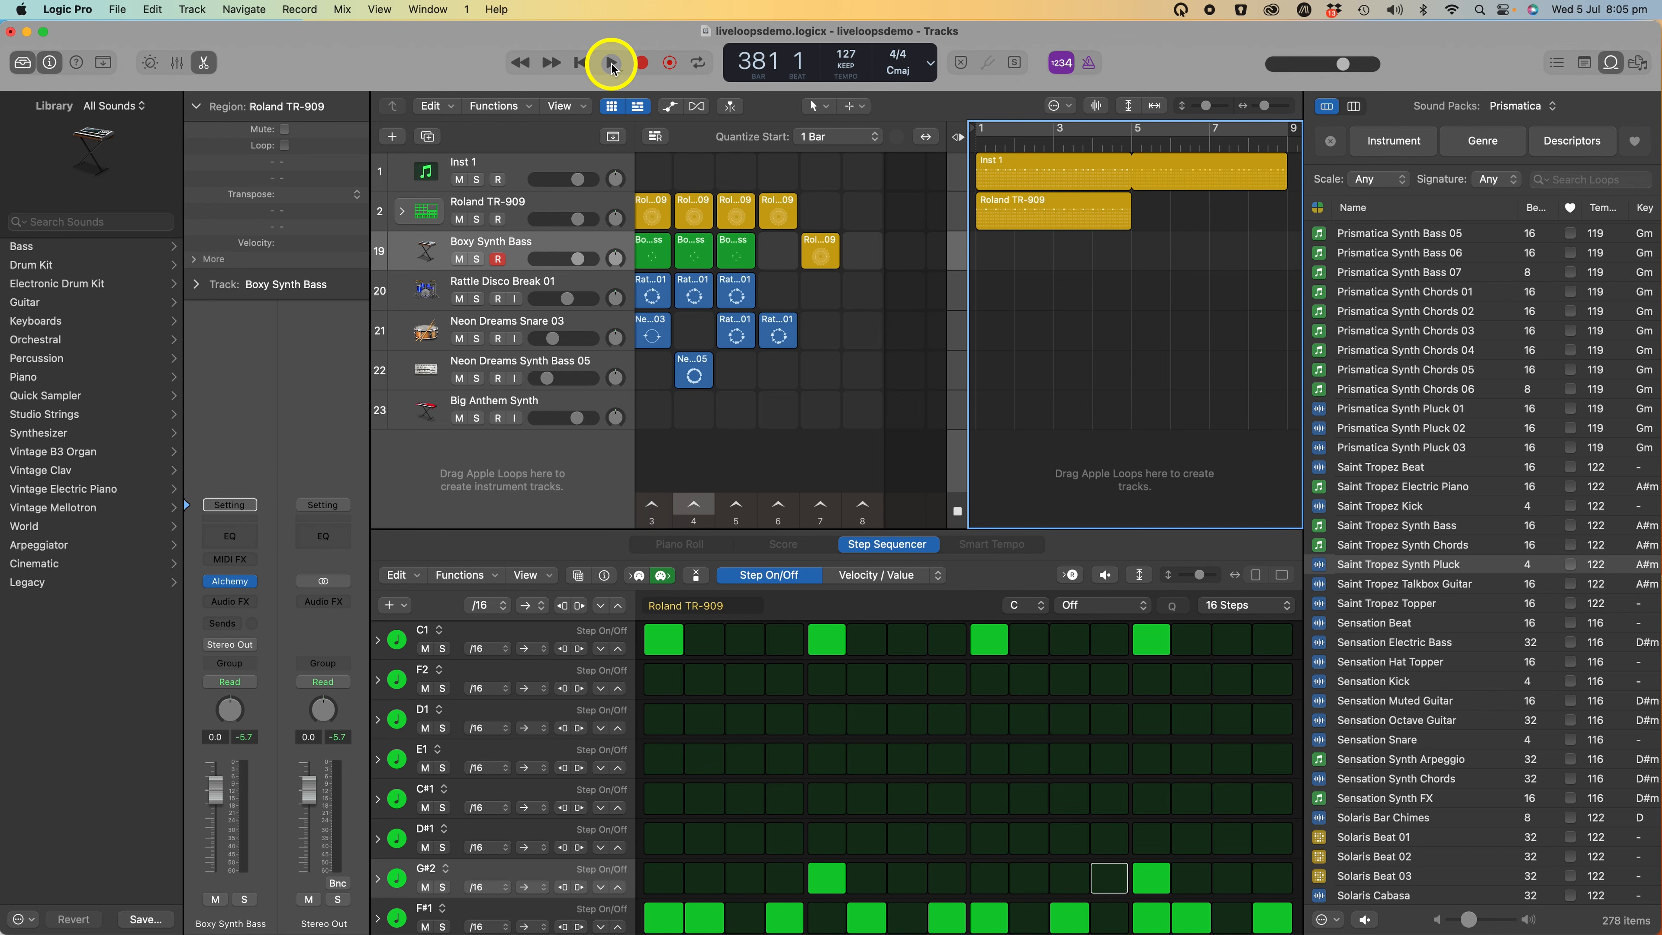
{"action": "left_click", "coordinate": [982, 139]}
{"action": "key", "text": "space"}
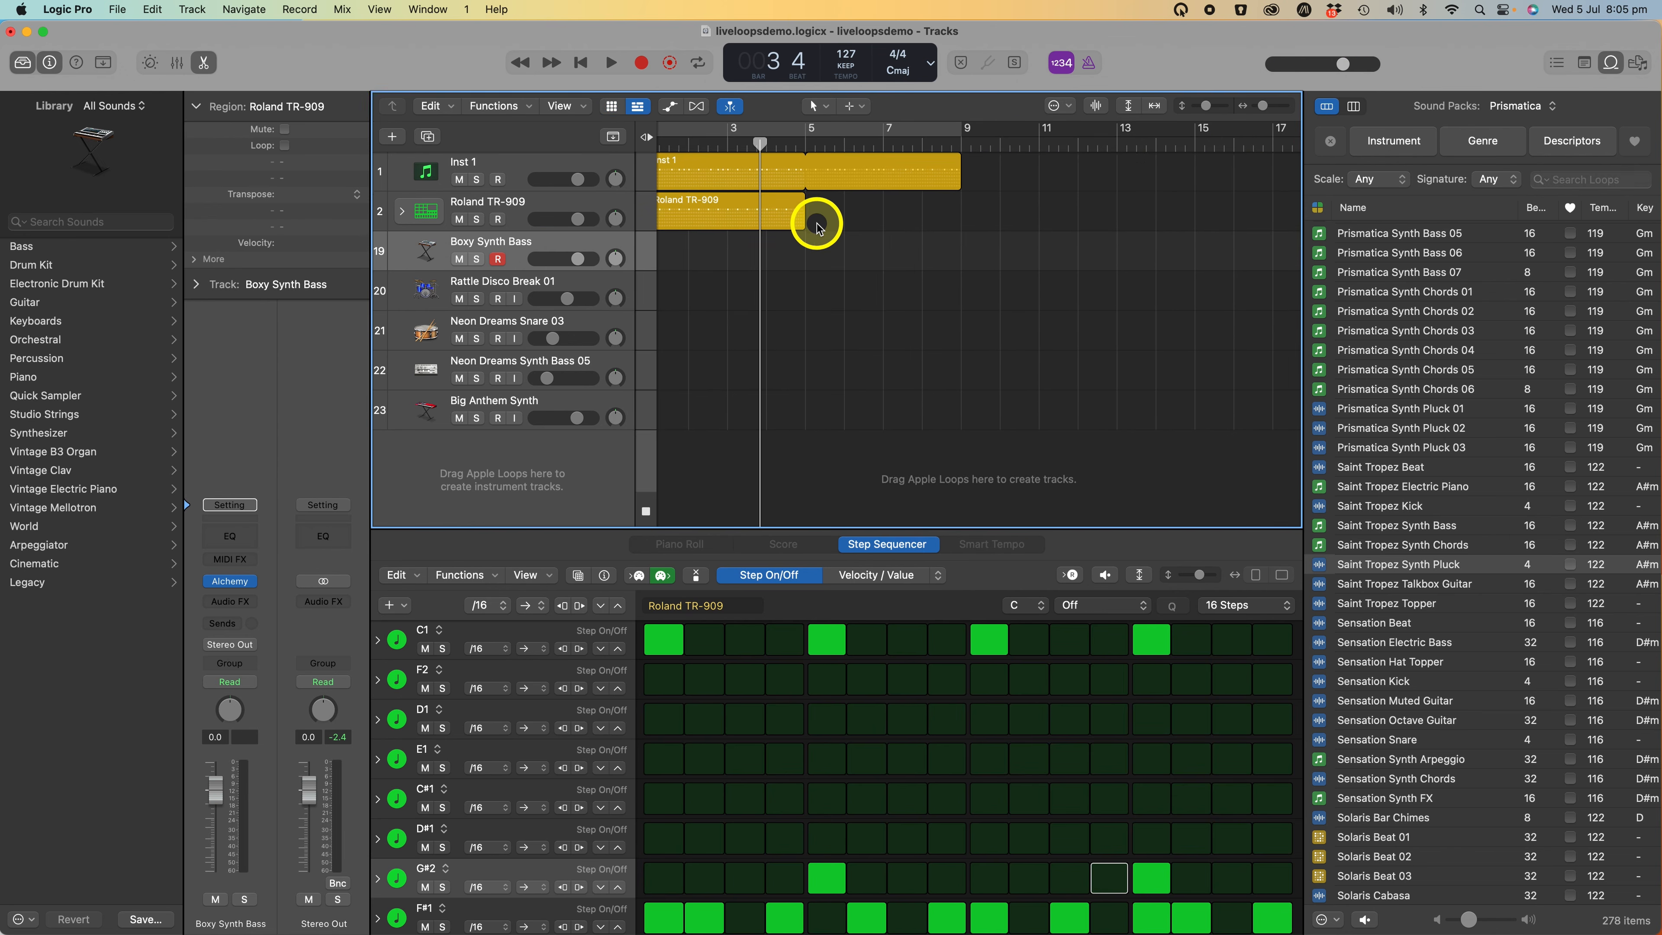
Bring the Live Loops grid back alongside the timeline Tracks area.
{"action": "scroll", "coordinate": [817, 226], "scroll_direction": "left", "scroll_amount": 1}
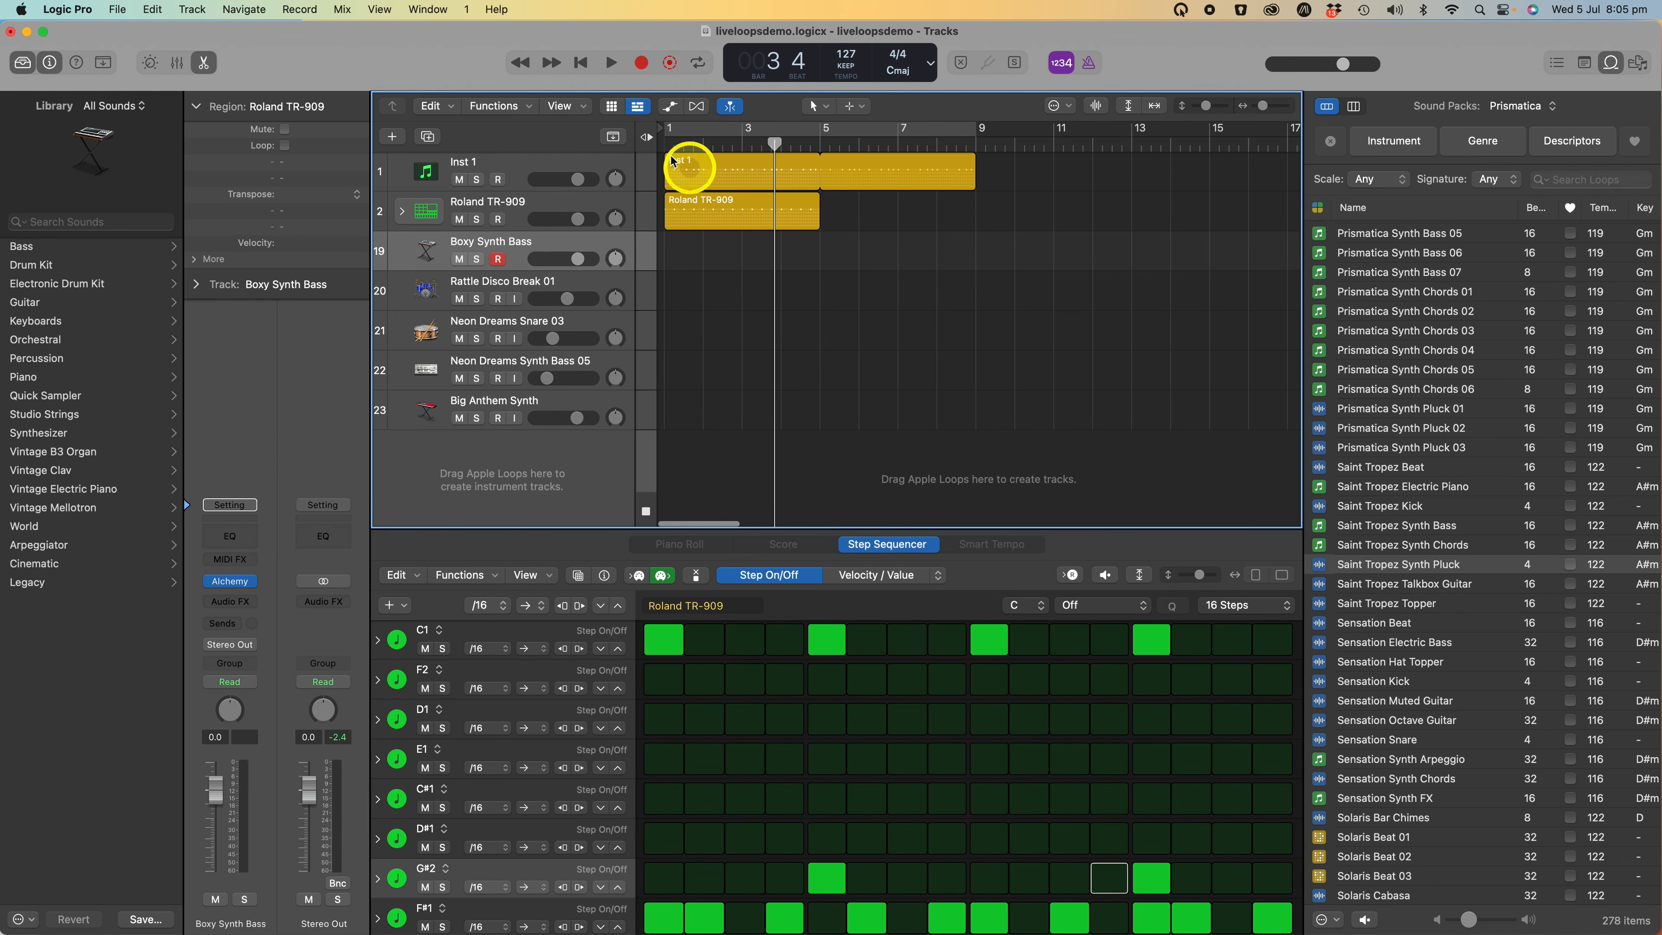
{"action": "left_click", "coordinate": [611, 106]}
{"action": "left_click", "coordinate": [613, 112]}
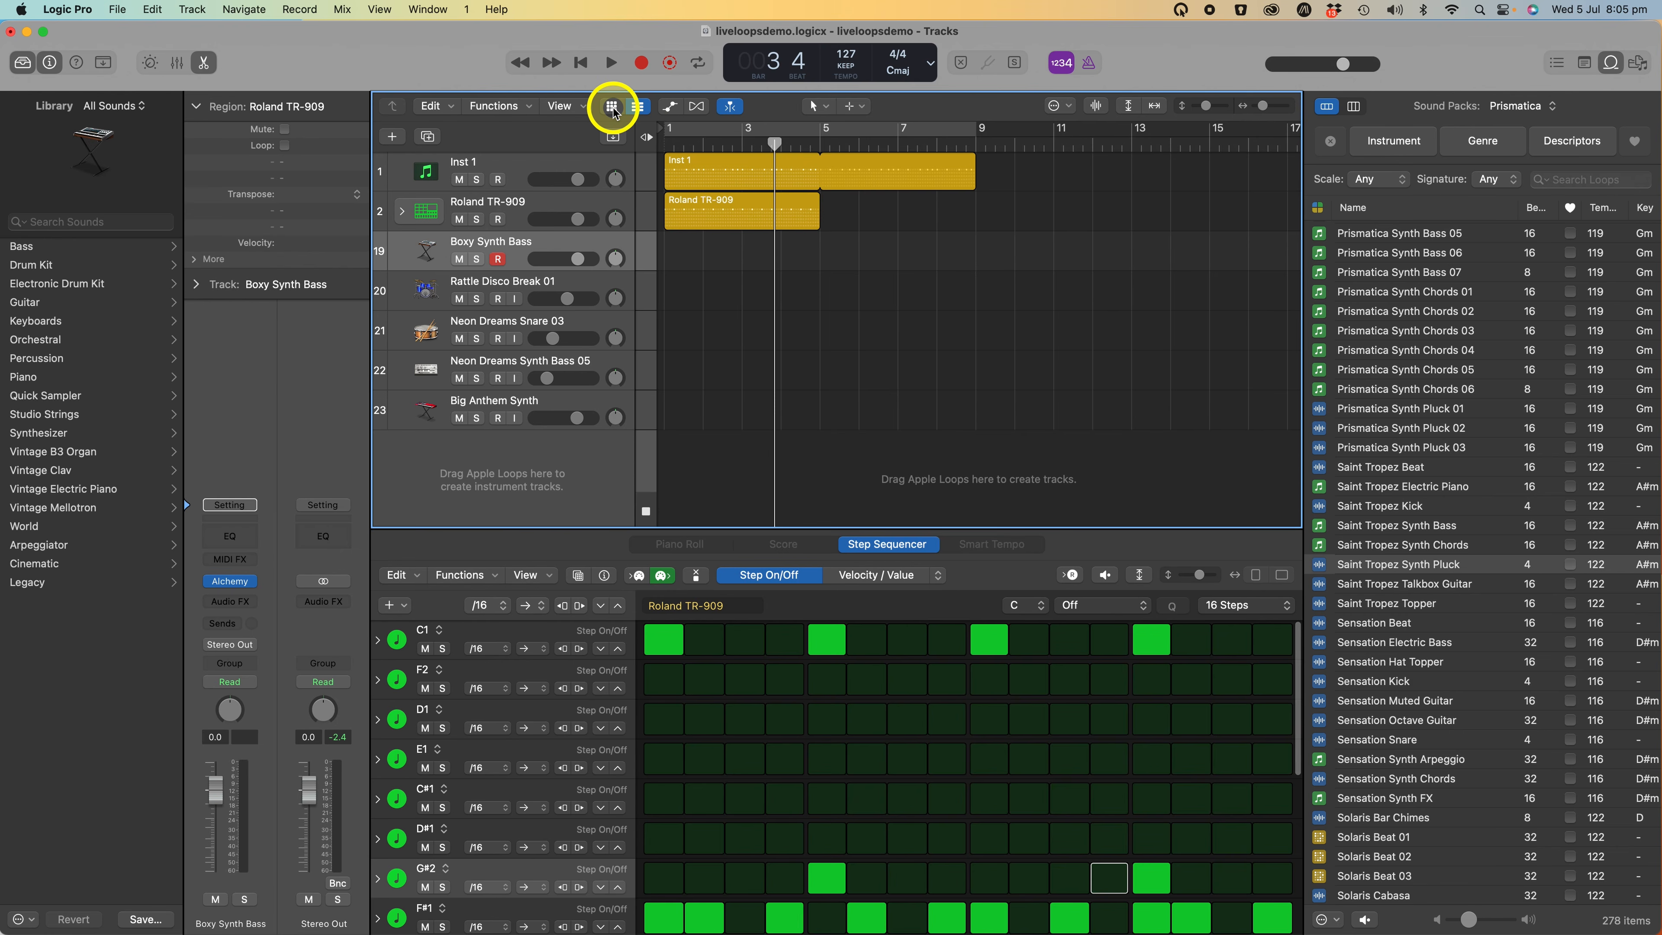
{"action": "left_click", "coordinate": [614, 111], "text": "alt"}
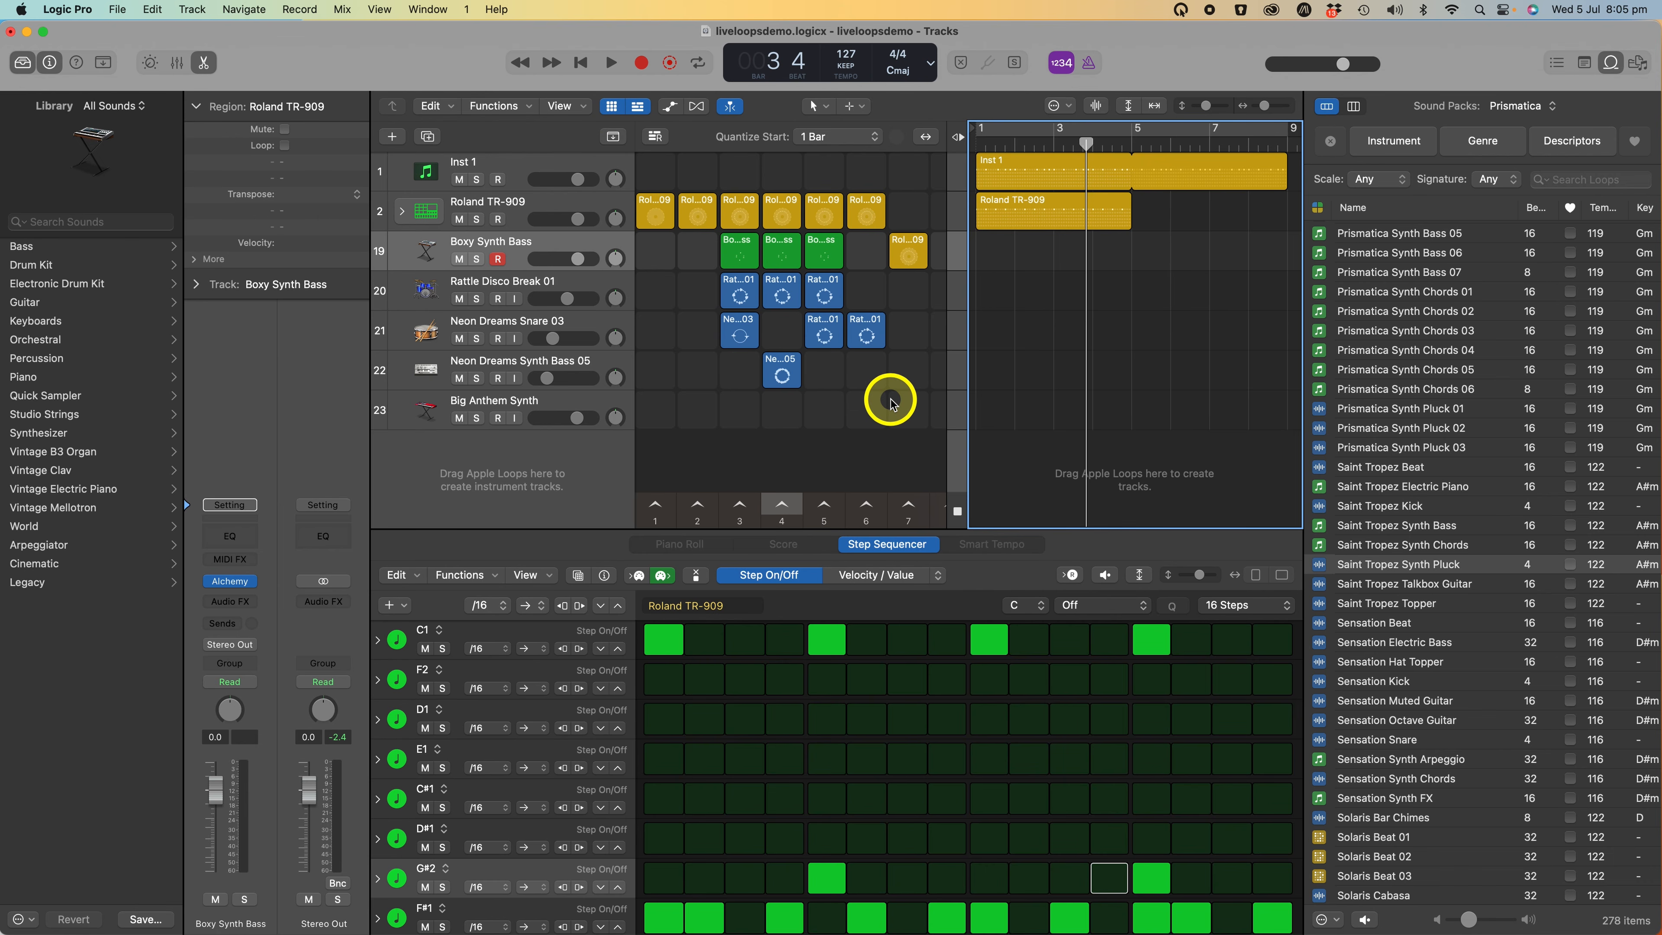
Select scene 1, step the scene selection across to scene 4, and return it to scene 1.
{"action": "left_click", "coordinate": [667, 521]}
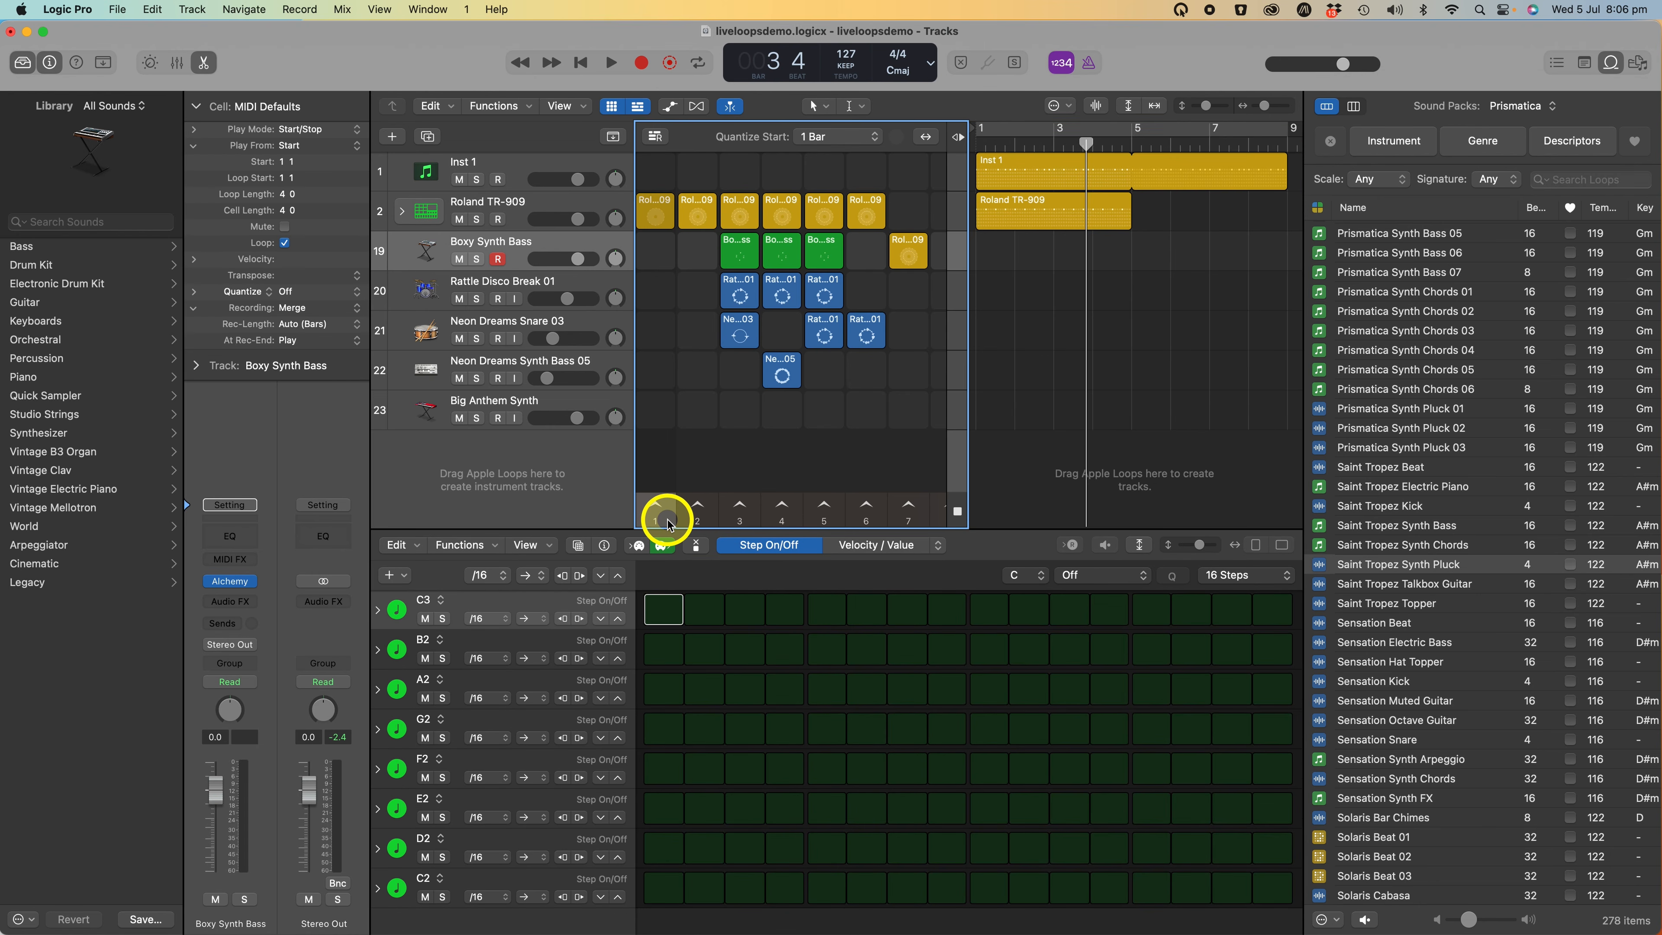
{"action": "key", "text": "Right"}
{"action": "key", "text": "Right"}
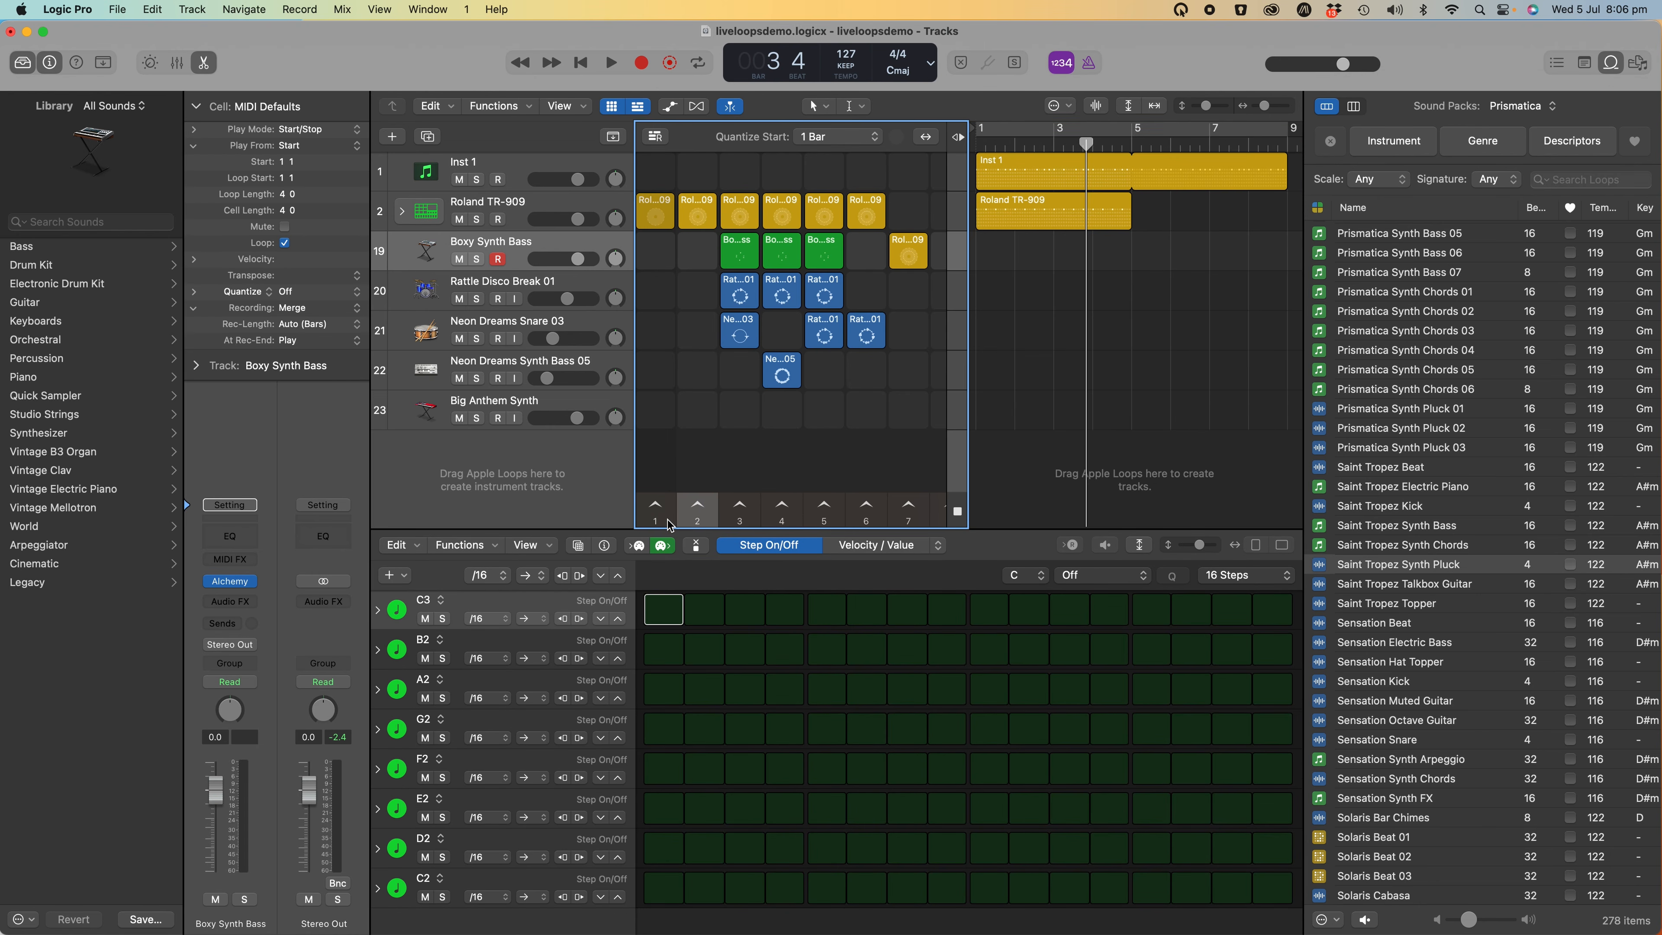
{"action": "key", "text": "Right"}
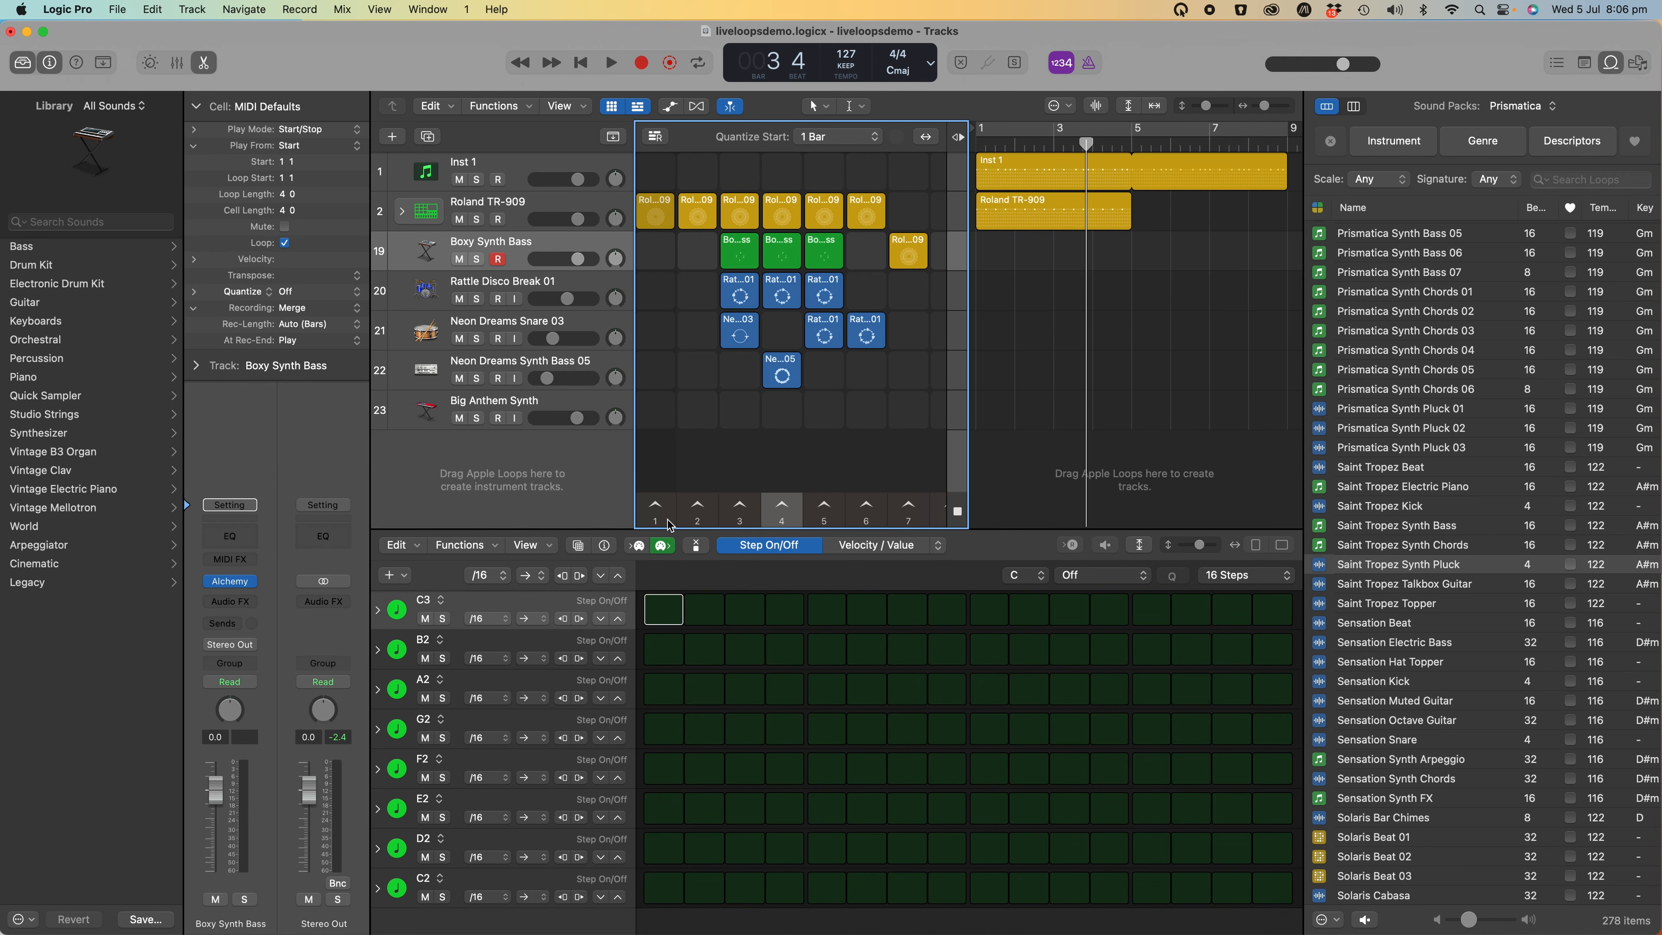
{"action": "key", "text": "Left"}
{"action": "key", "text": "Left"}
{"action": "key", "text": "Left"}
Delete both the Inst 1 and Roland TR-909 regions from the timeline.
{"action": "left_click", "coordinate": [994, 178]}
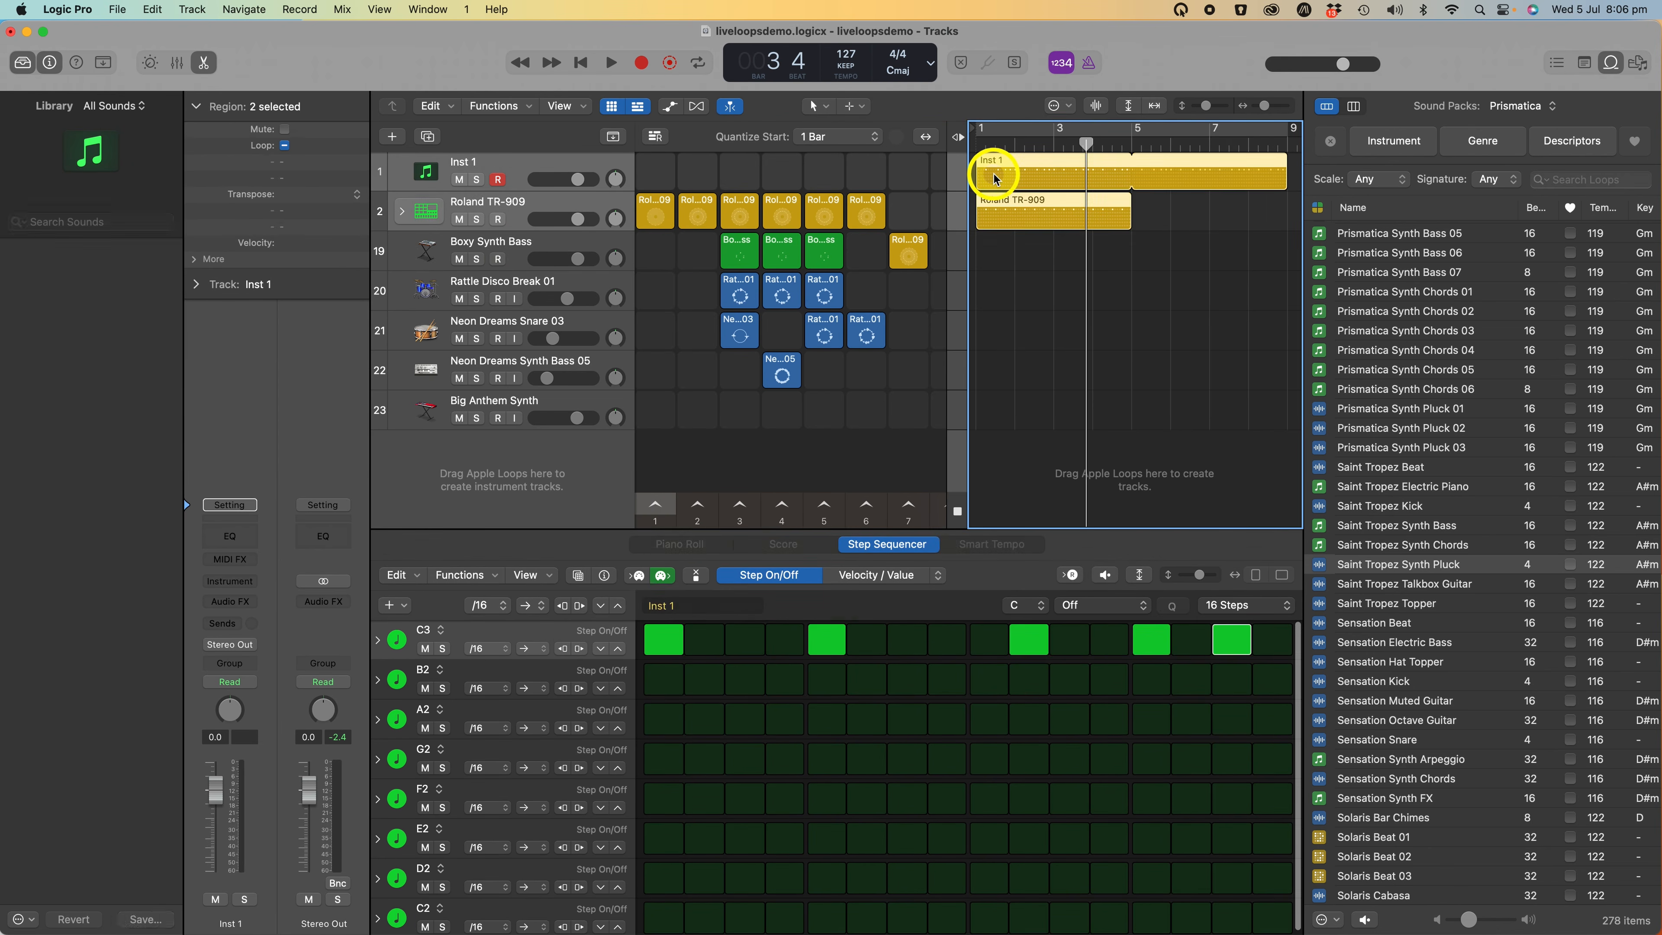
{"action": "key", "text": "Delete"}
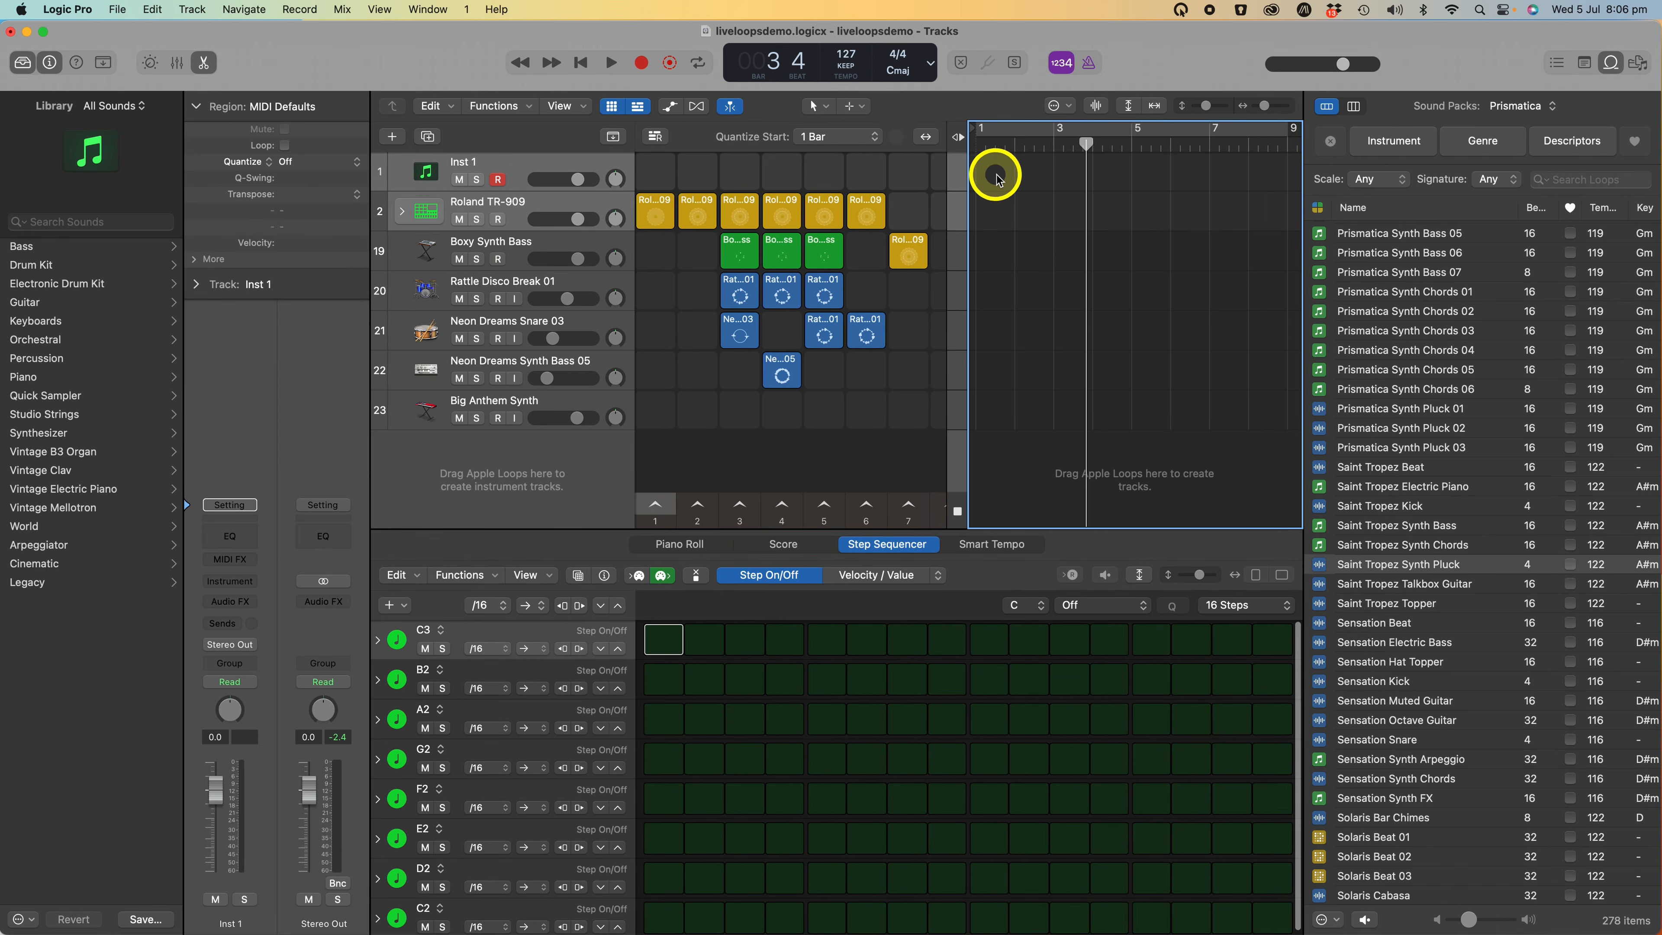
Enable Performance Recording and record a live performance of the scenes into the timeline, starting from scene 1.
{"action": "left_click", "coordinate": [657, 137]}
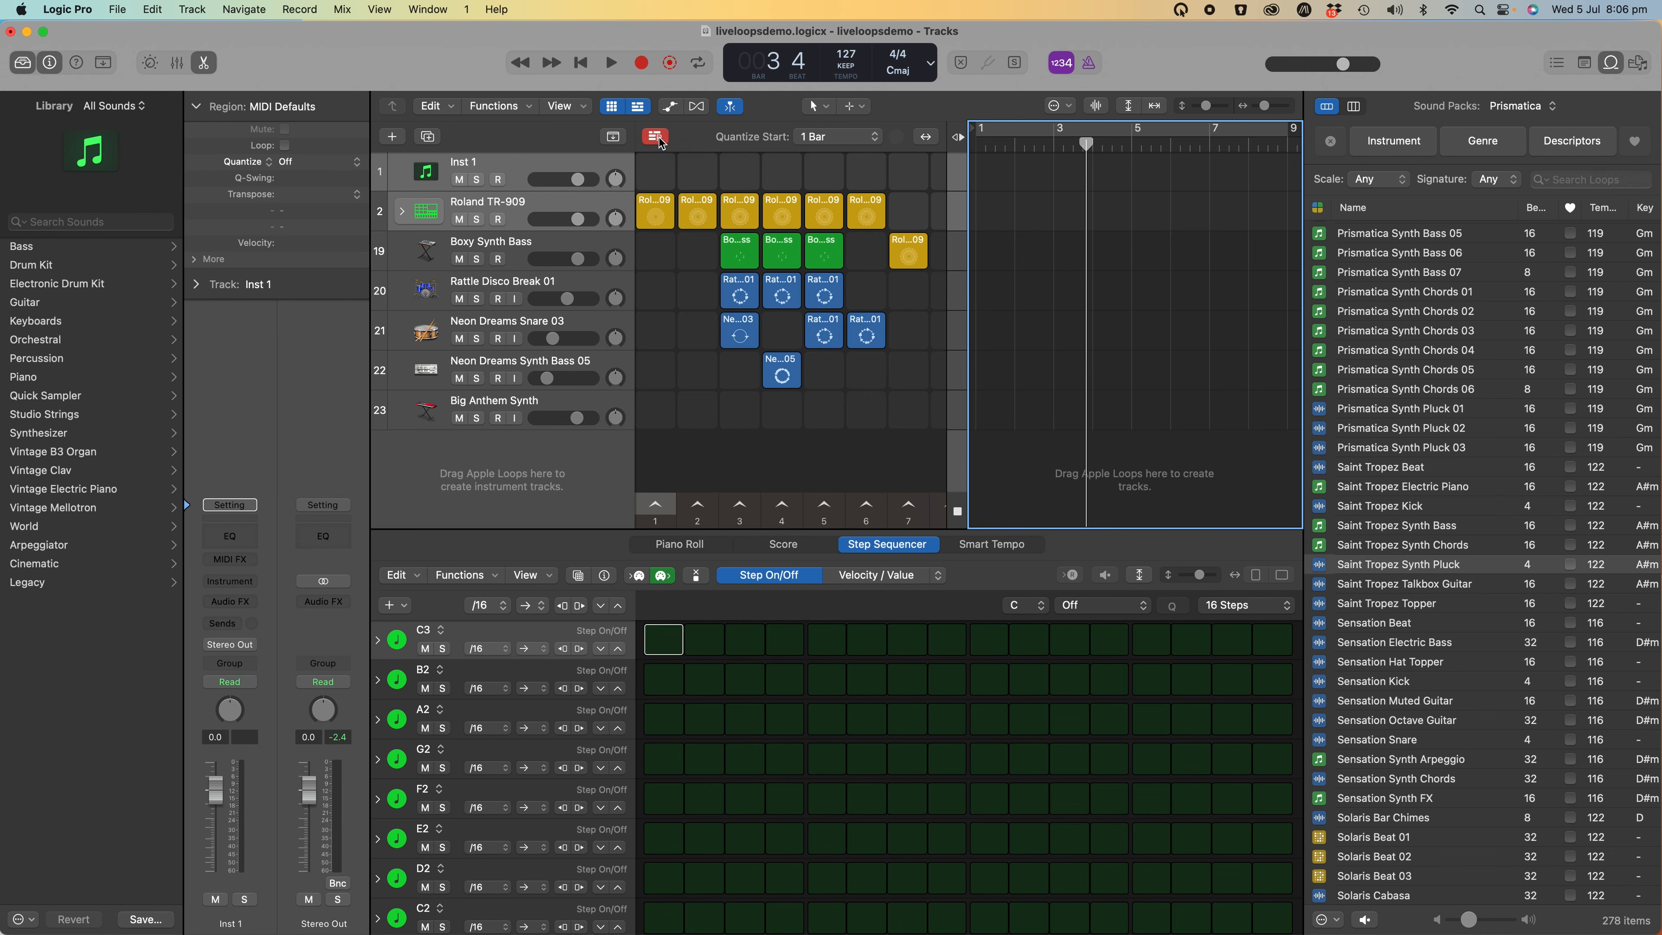
{"action": "left_click", "coordinate": [665, 521]}
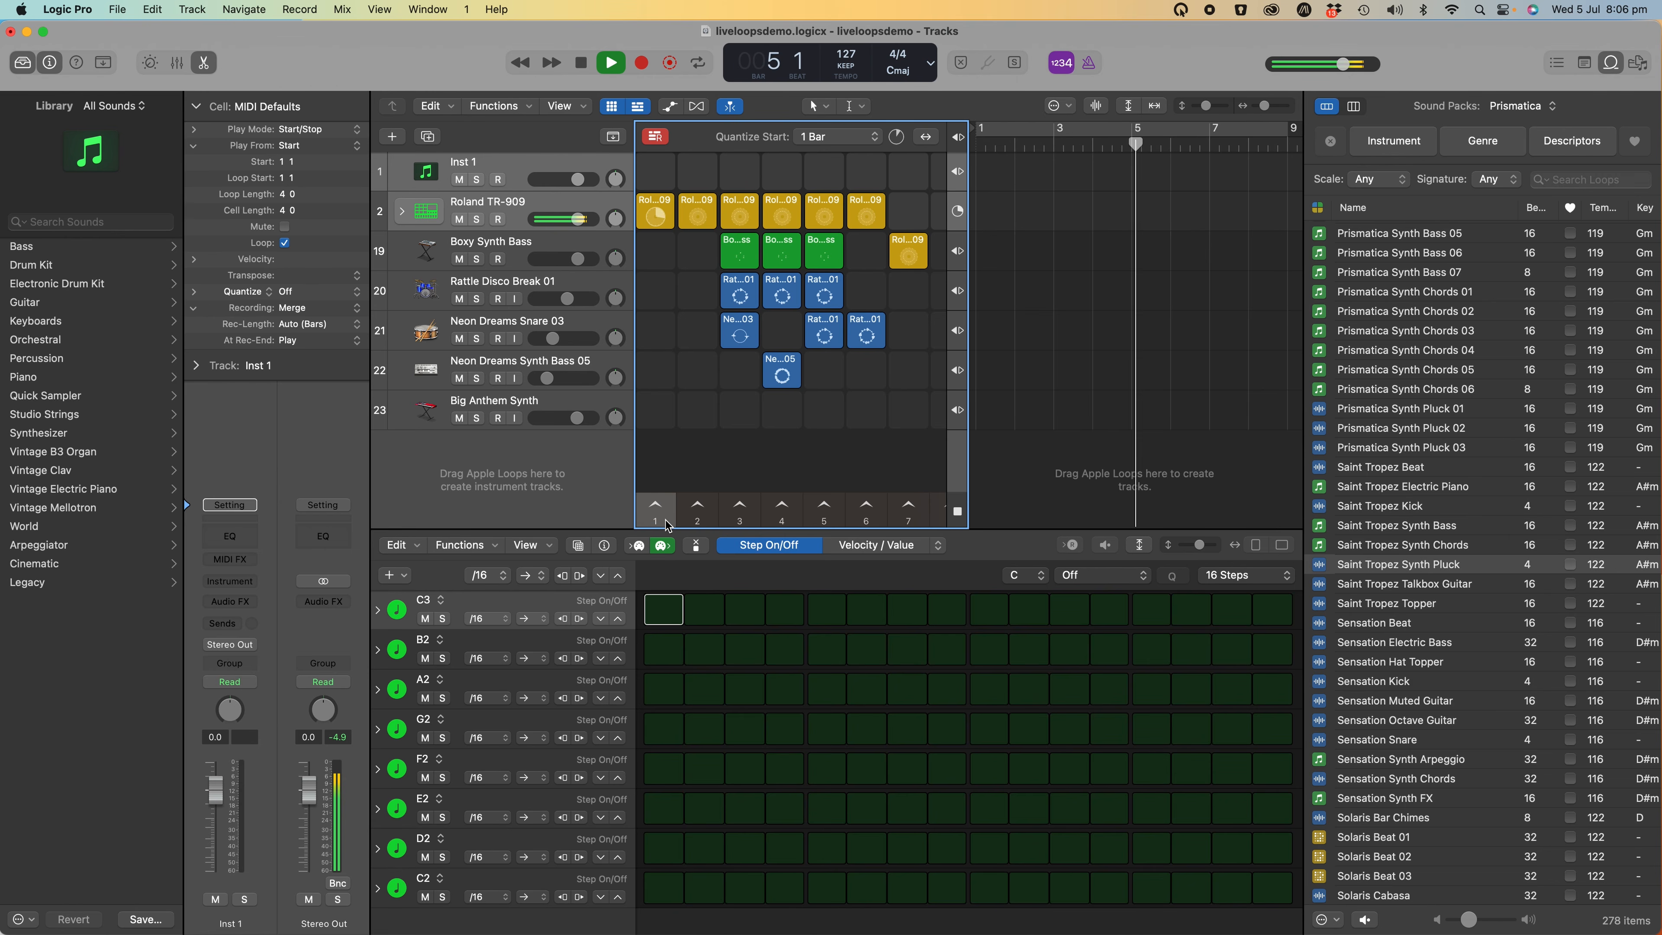
{"action": "left_click", "coordinate": [642, 63]}
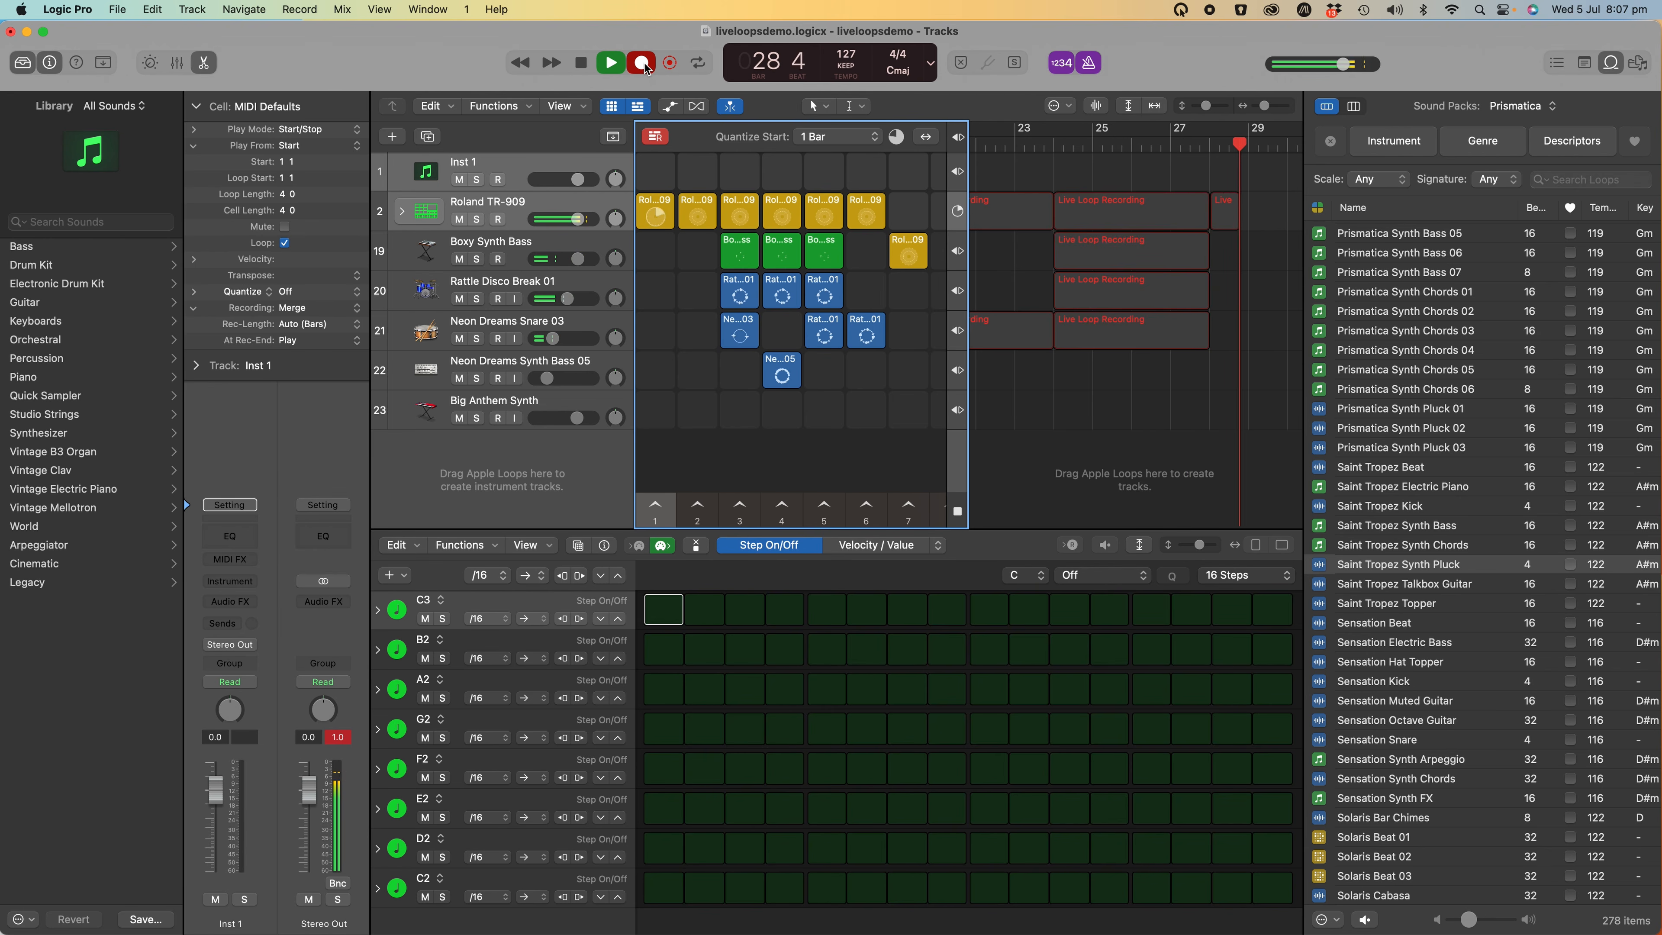
{"action": "left_click", "coordinate": [642, 64]}
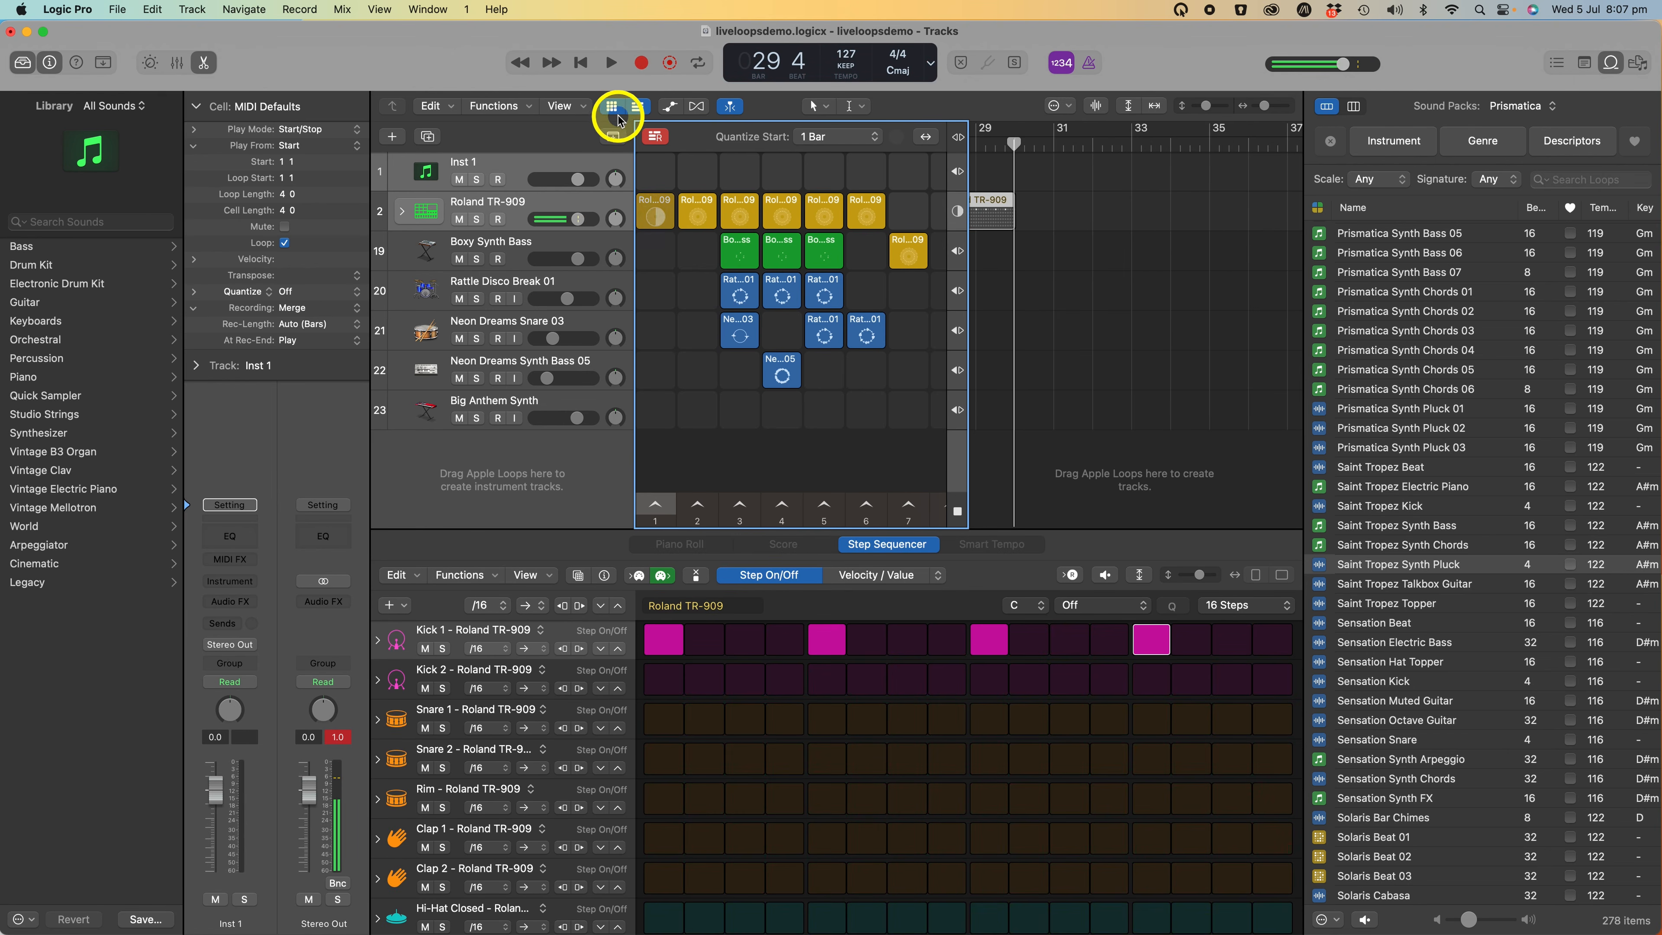
Hide the Live Loops grid and move all the recorded regions together so the first one starts at bar 1.
{"action": "left_click", "coordinate": [612, 106]}
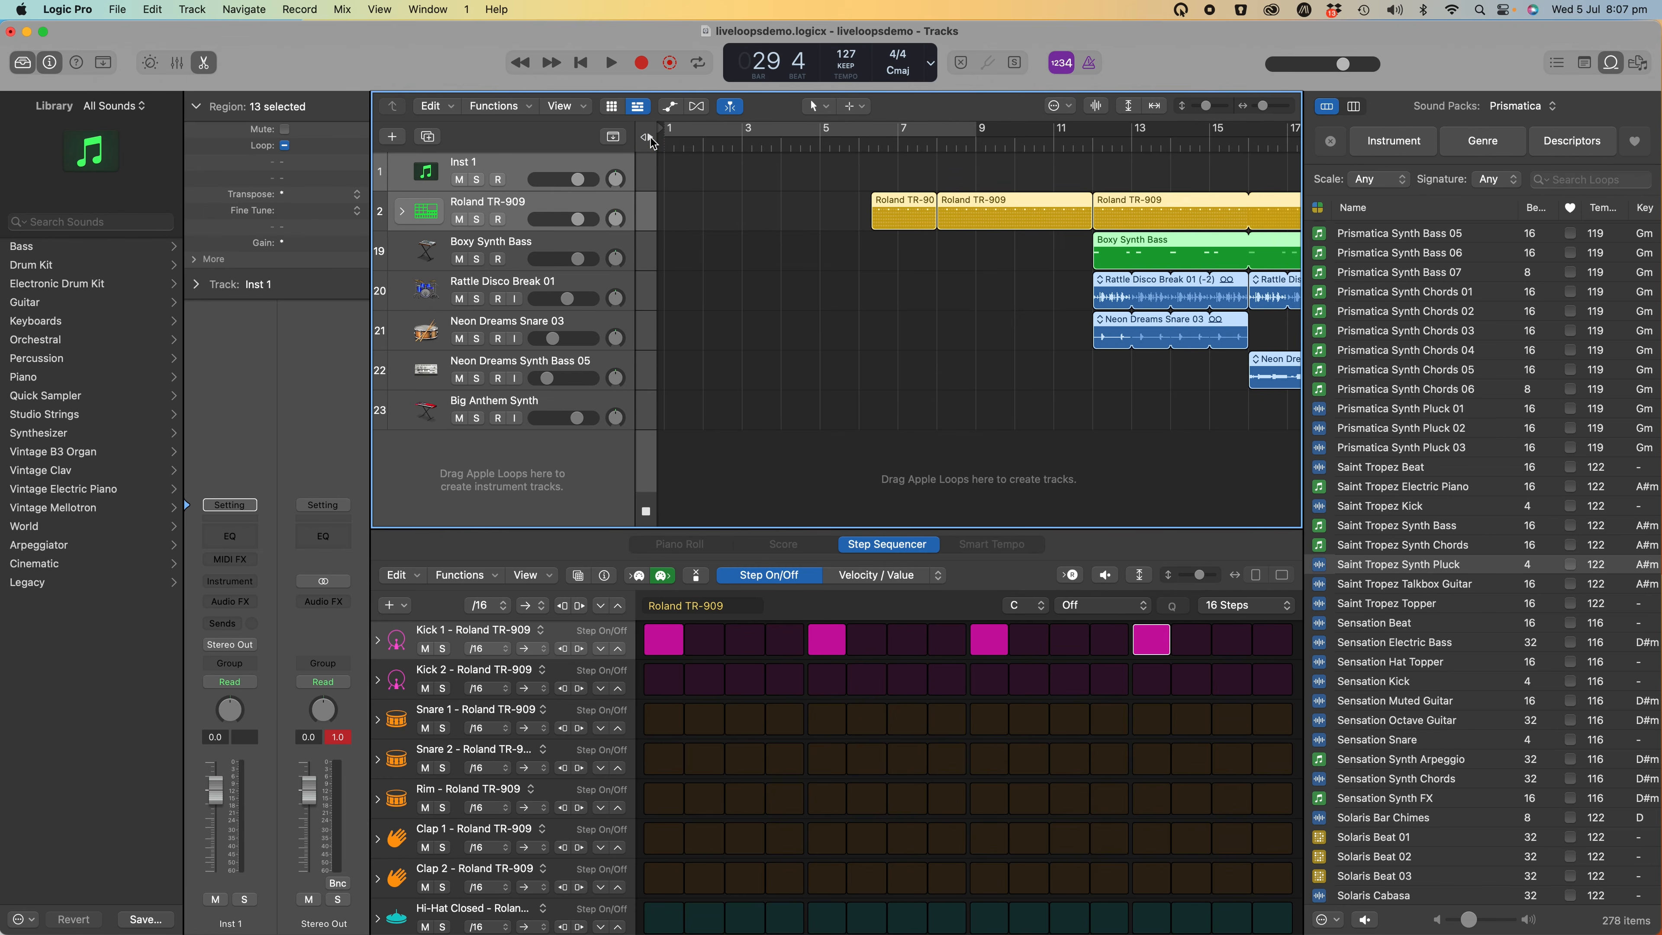
{"action": "left_click_drag", "start_coordinate": [651, 141], "coordinate": [878, 148]}
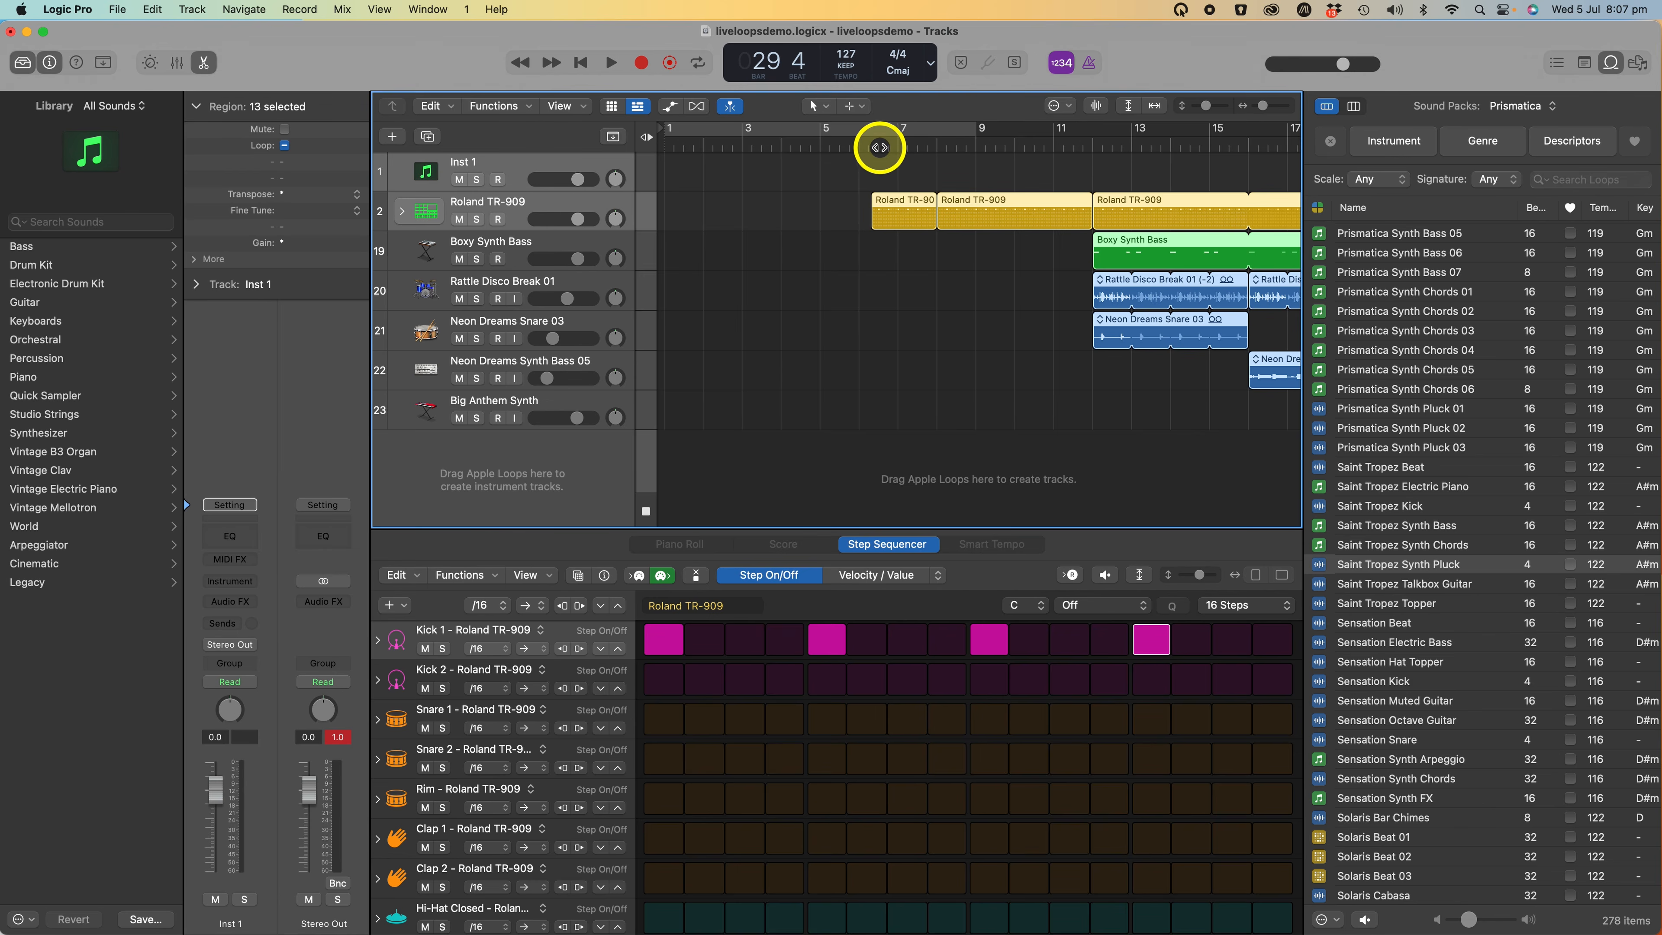
{"action": "left_click", "coordinate": [887, 145]}
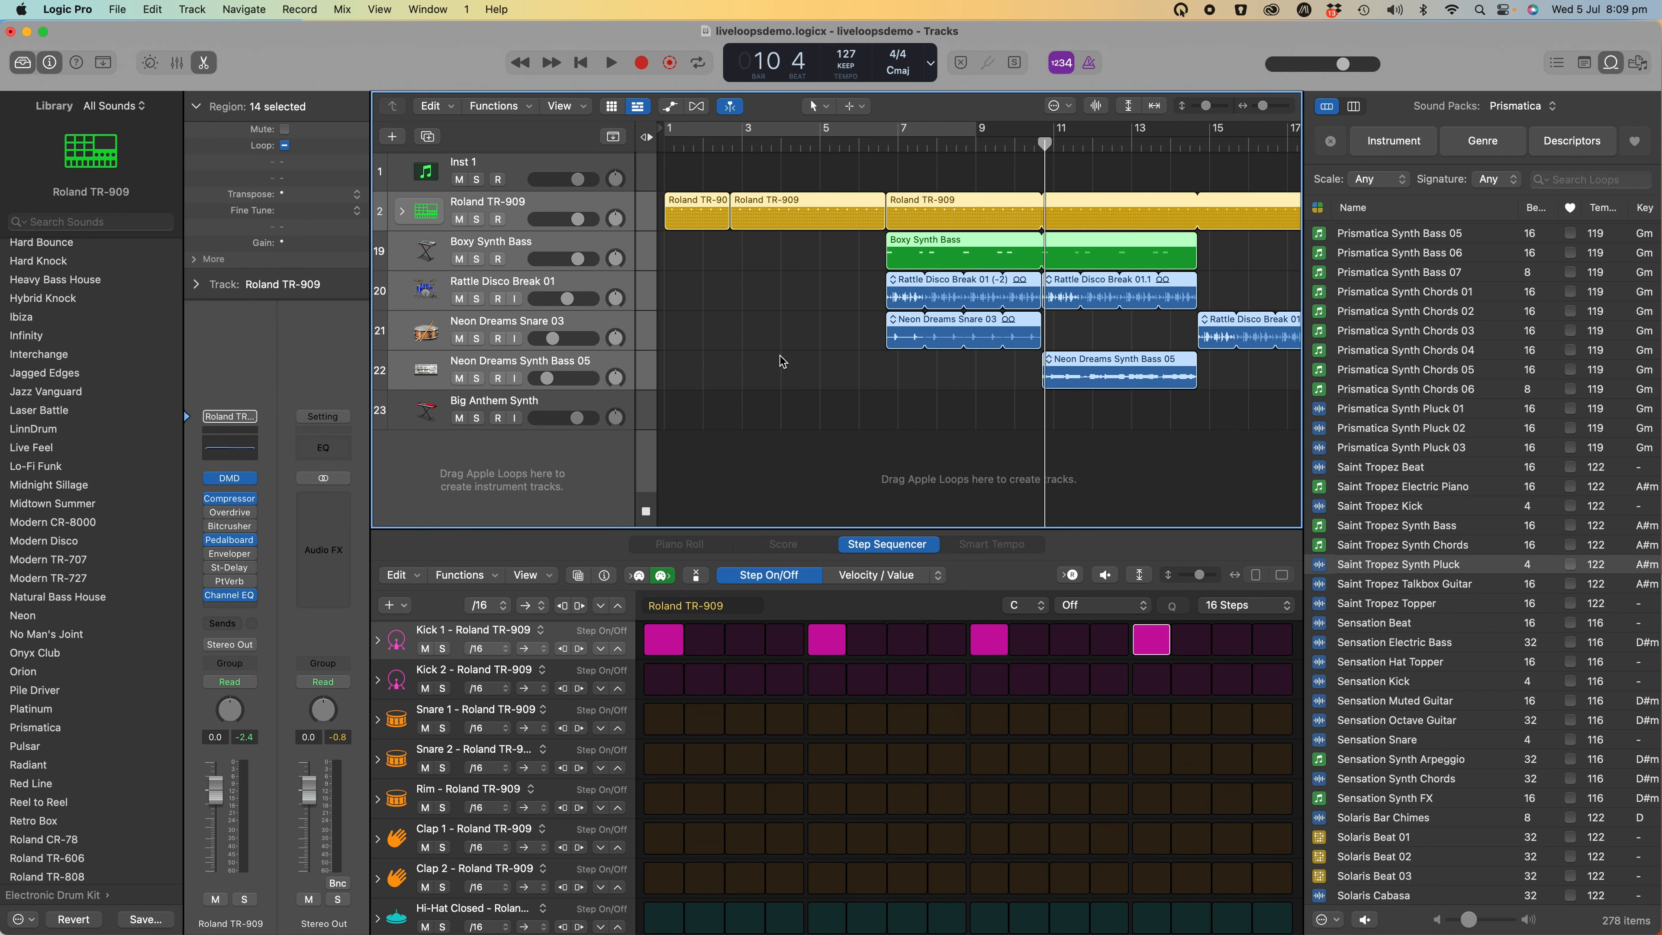
{"action": "left_click", "coordinate": [789, 393]}
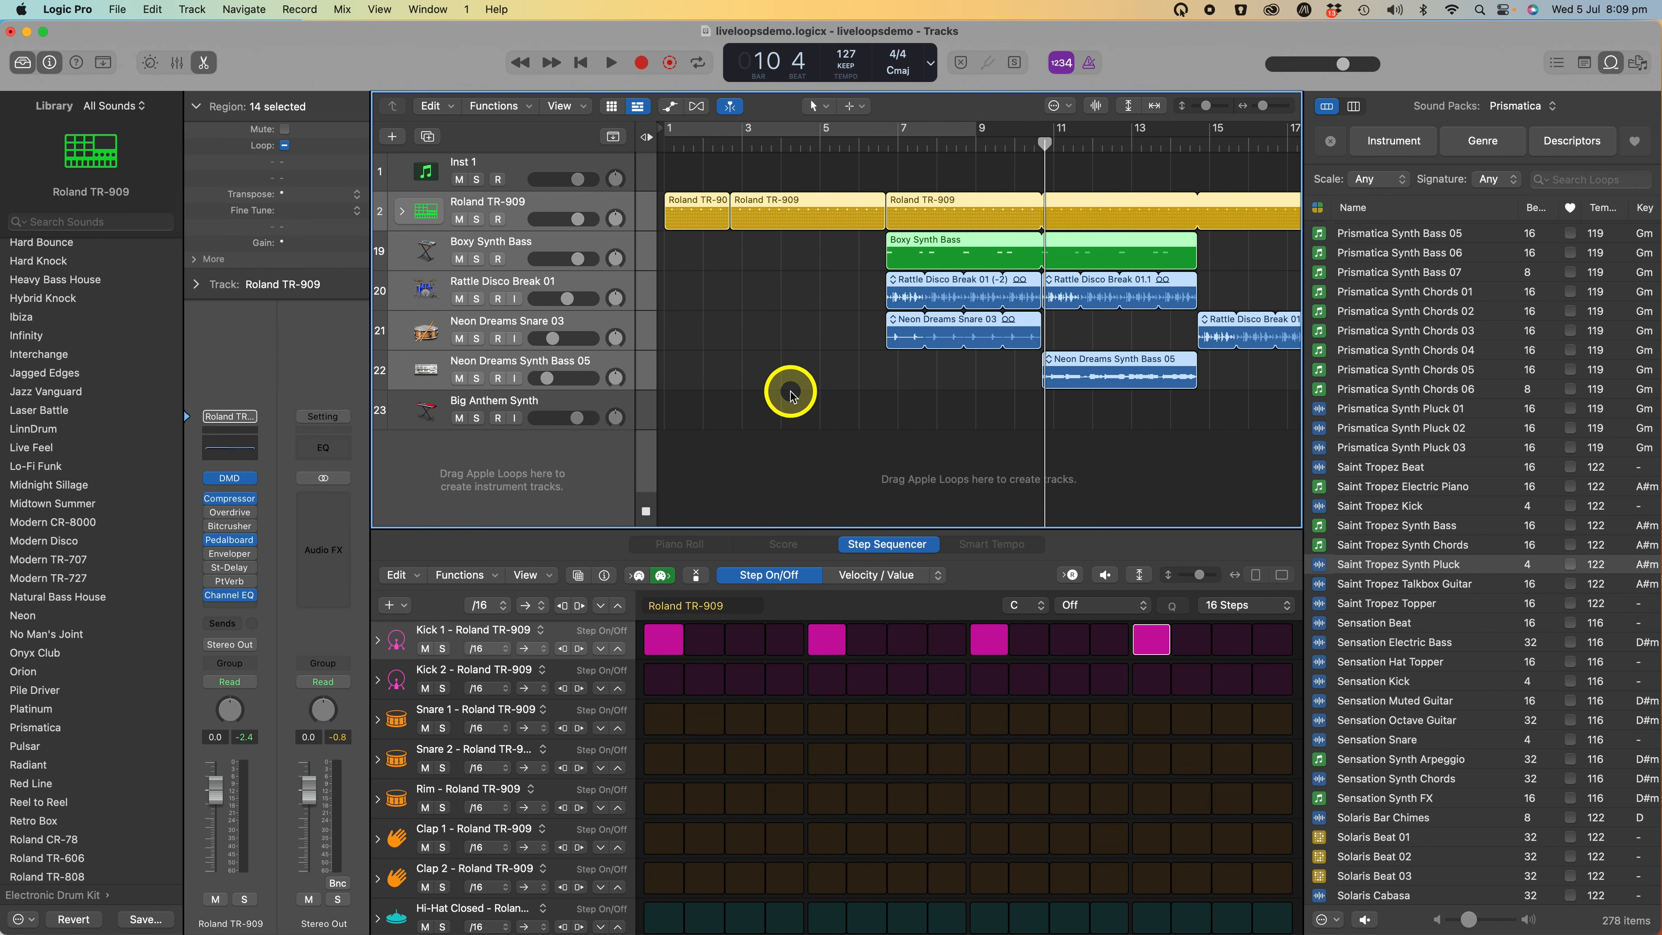